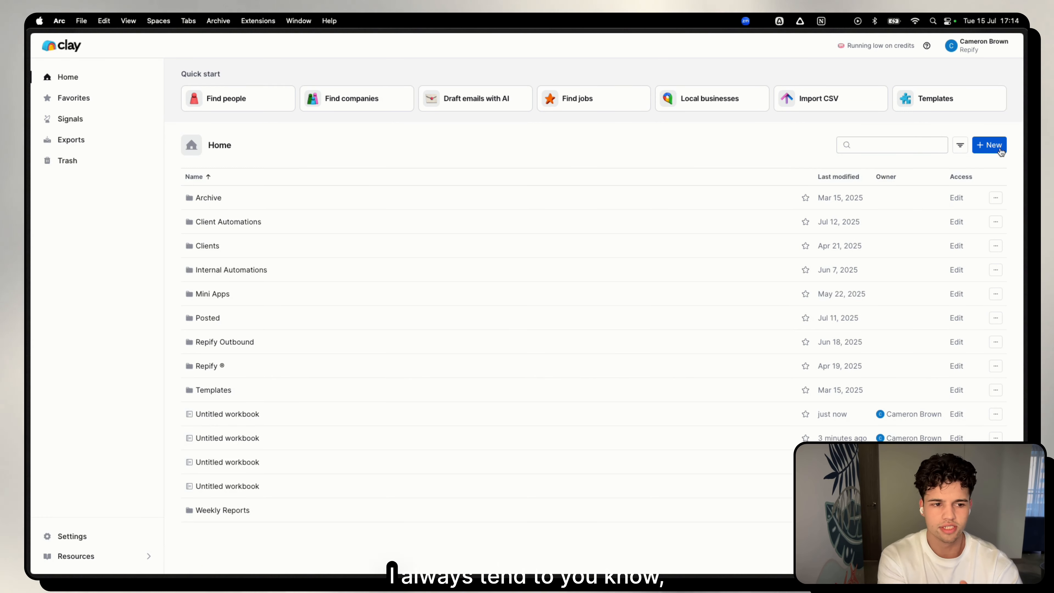
Create a new workbook and start a Find companies table from its sources.
click(981, 174)
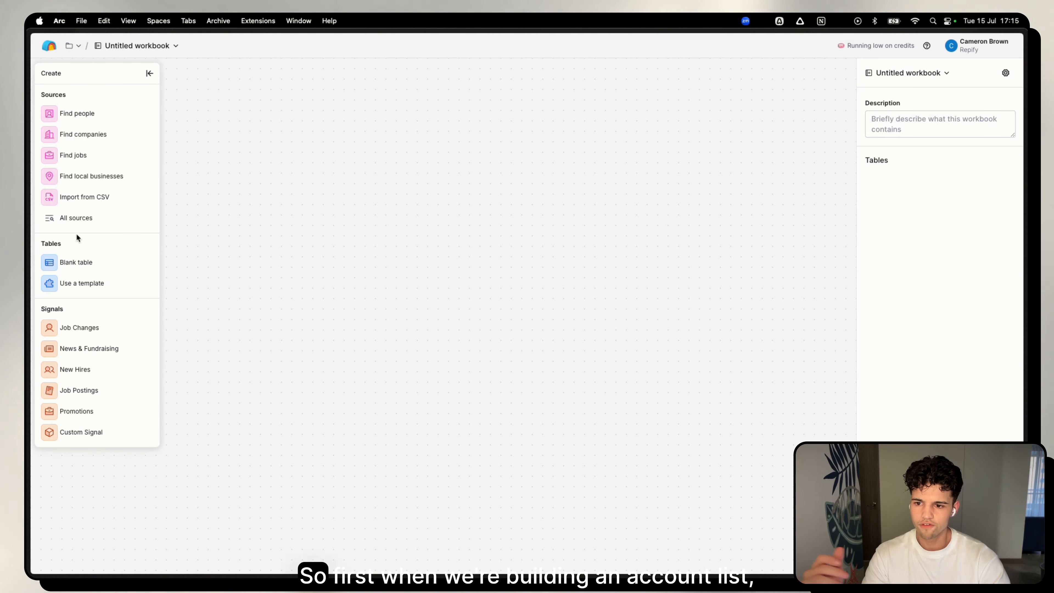
click(76, 218)
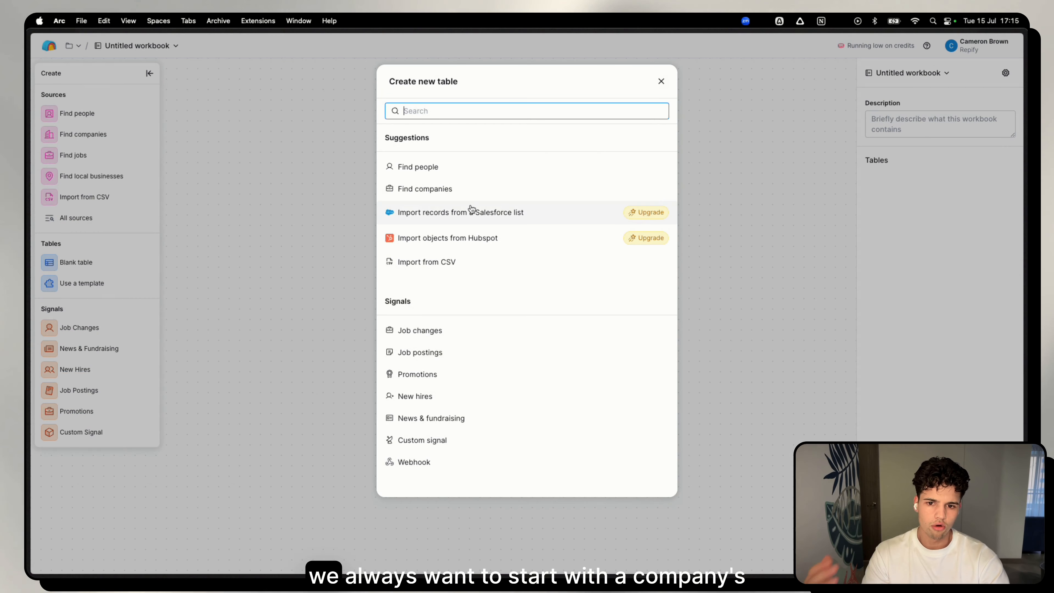
click(464, 194)
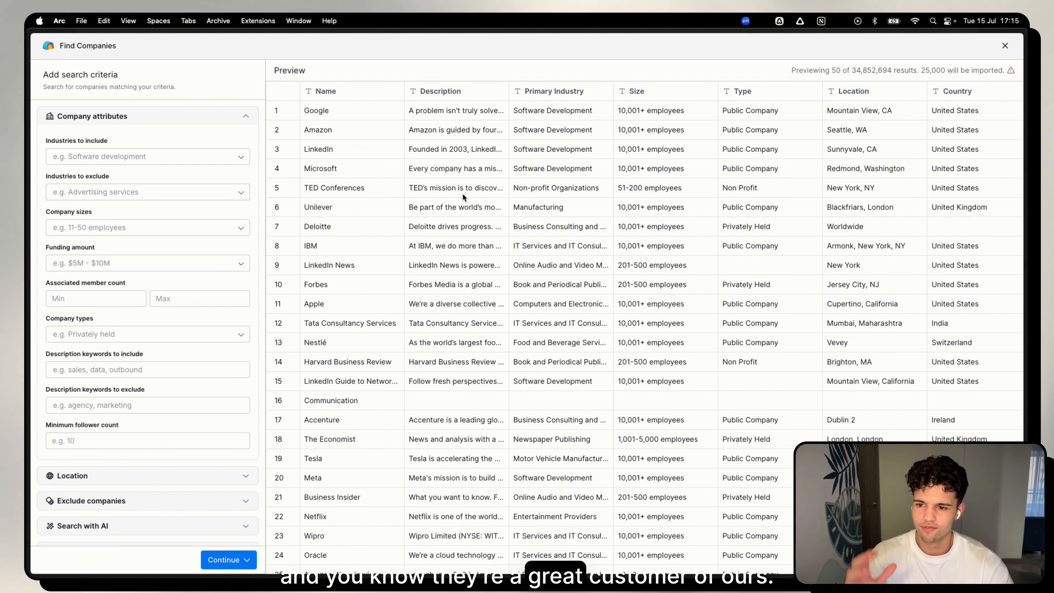
Filter the company search to include the Software Development industry.
click(168, 157)
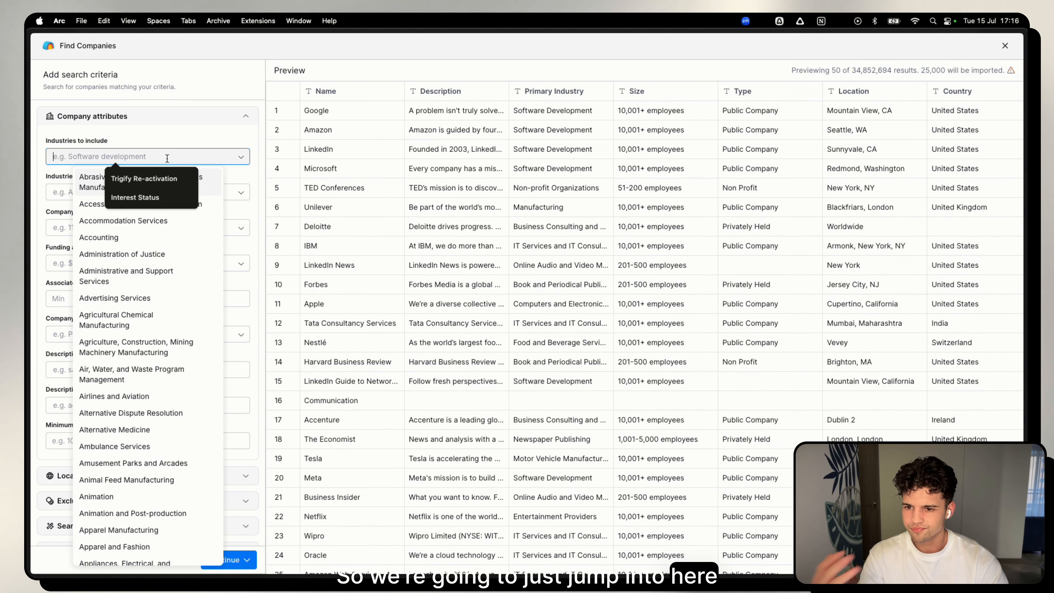
text(soft)
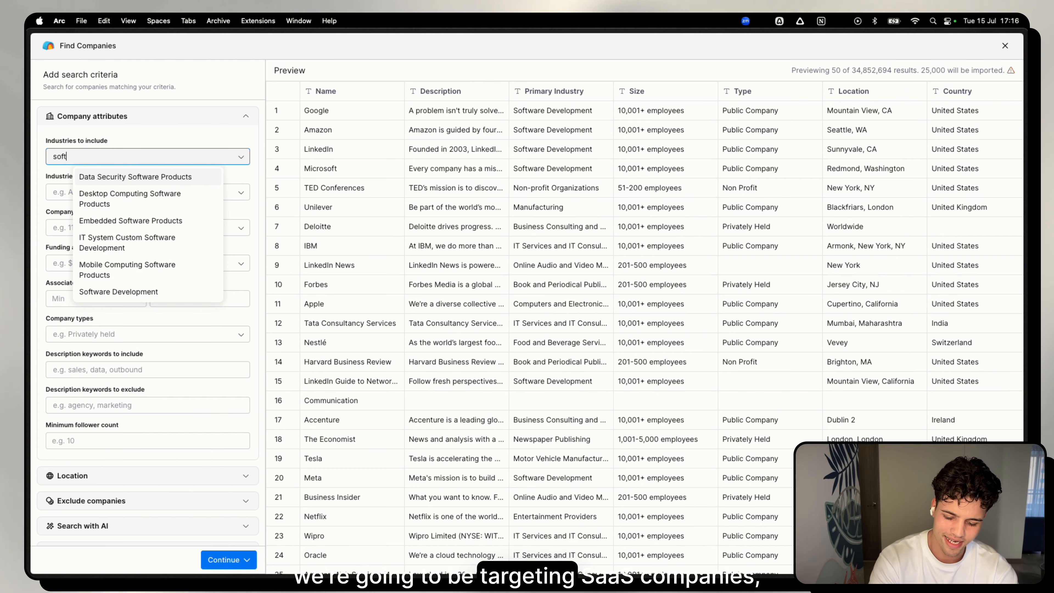
text(ware)
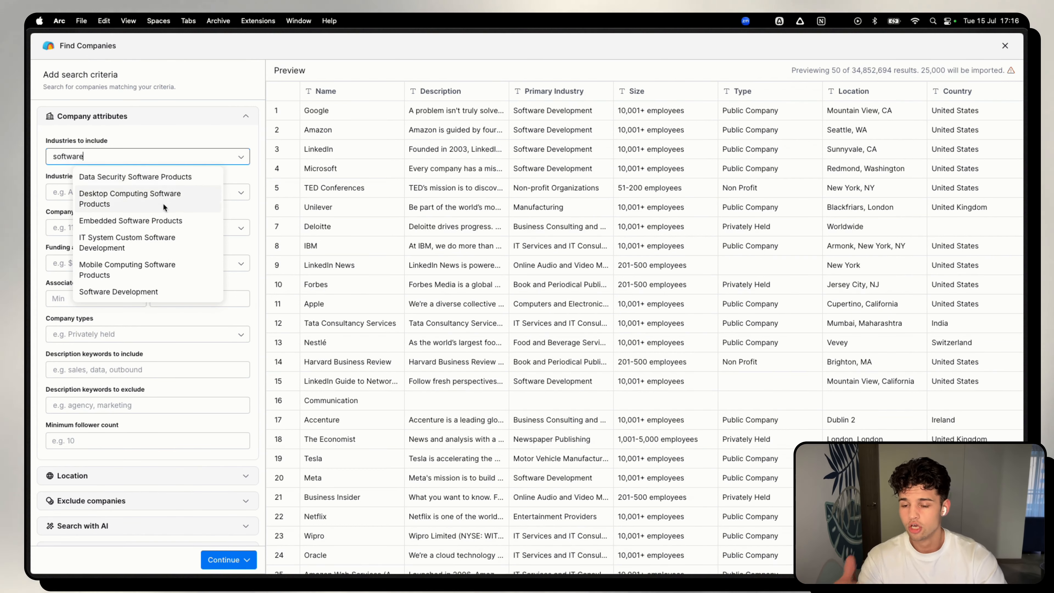
click(158, 285)
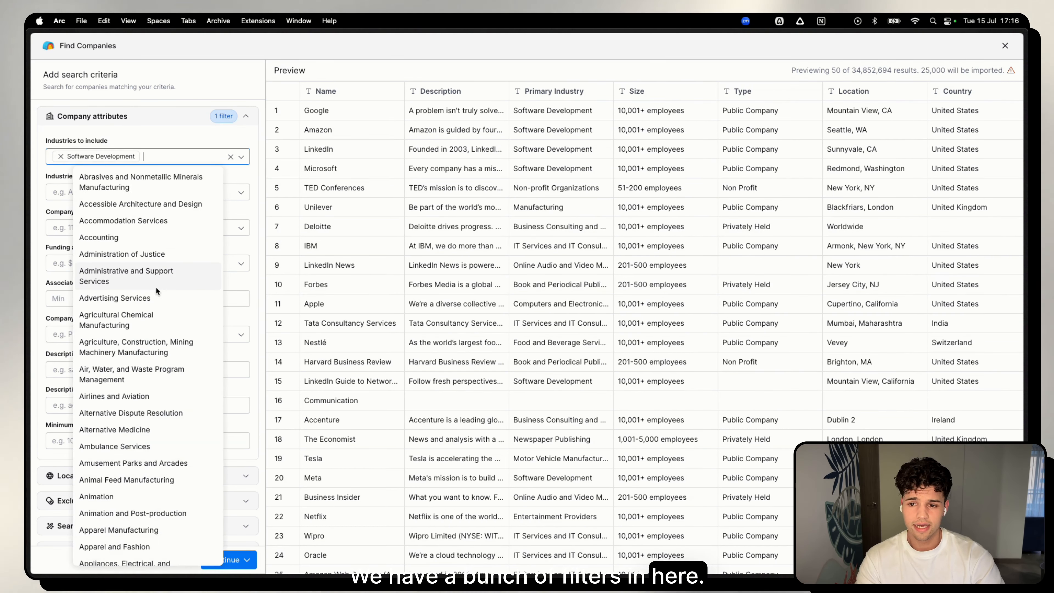
click(181, 122)
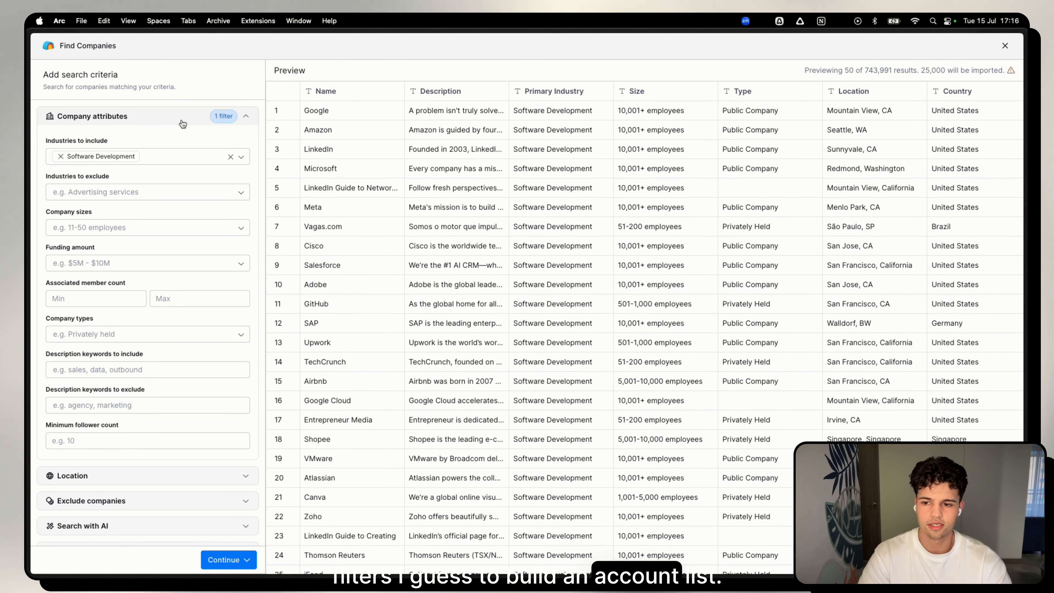
Restrict the company size to 2-10 employees.
click(110, 227)
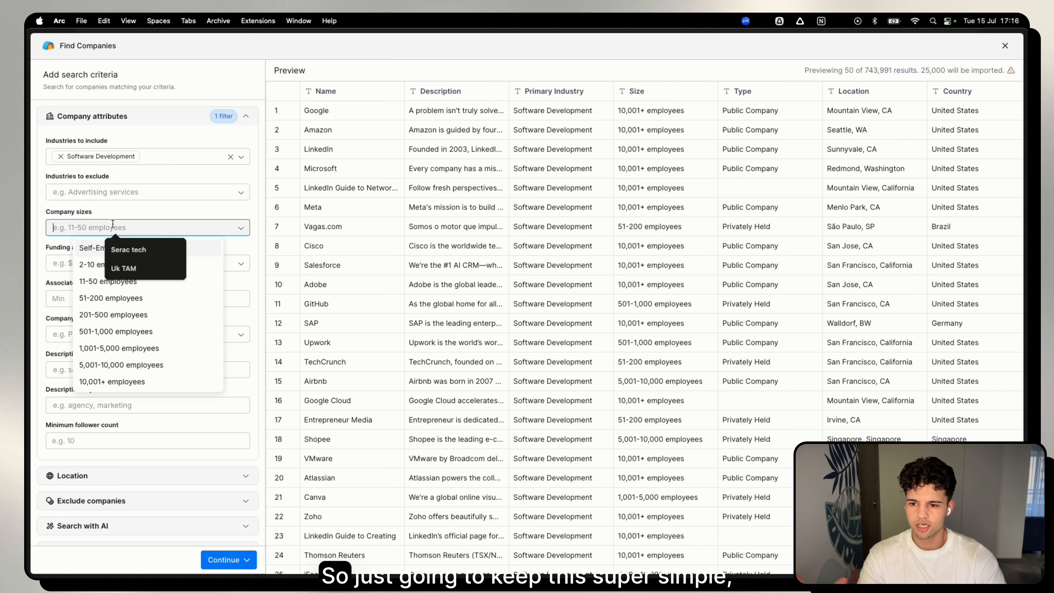
click(92, 267)
click(91, 234)
Add "ai" and "llm" as description keywords to include.
scroll(113, 277, down, 3)
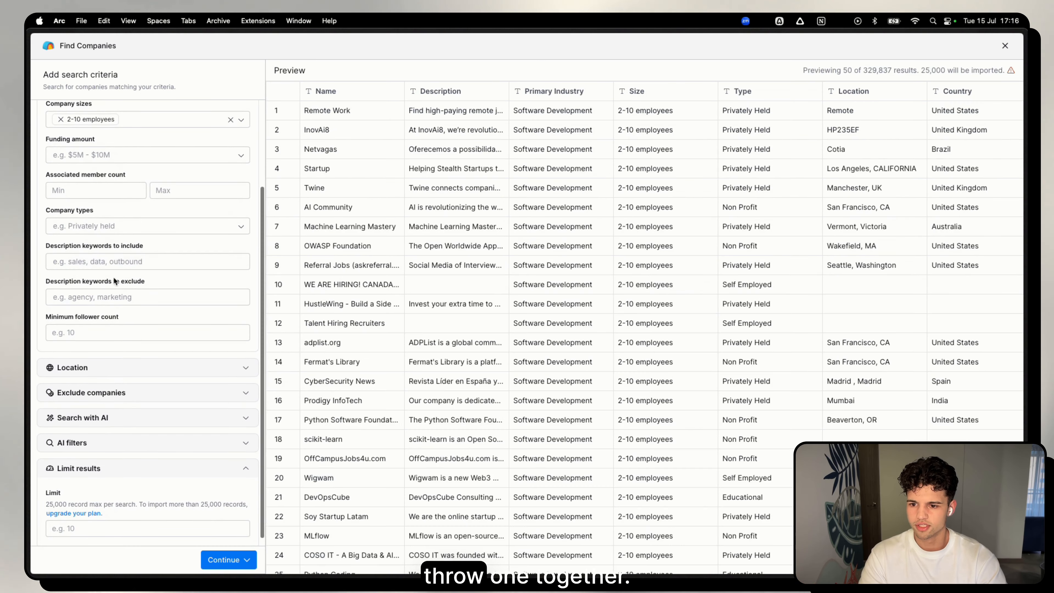
click(72, 267)
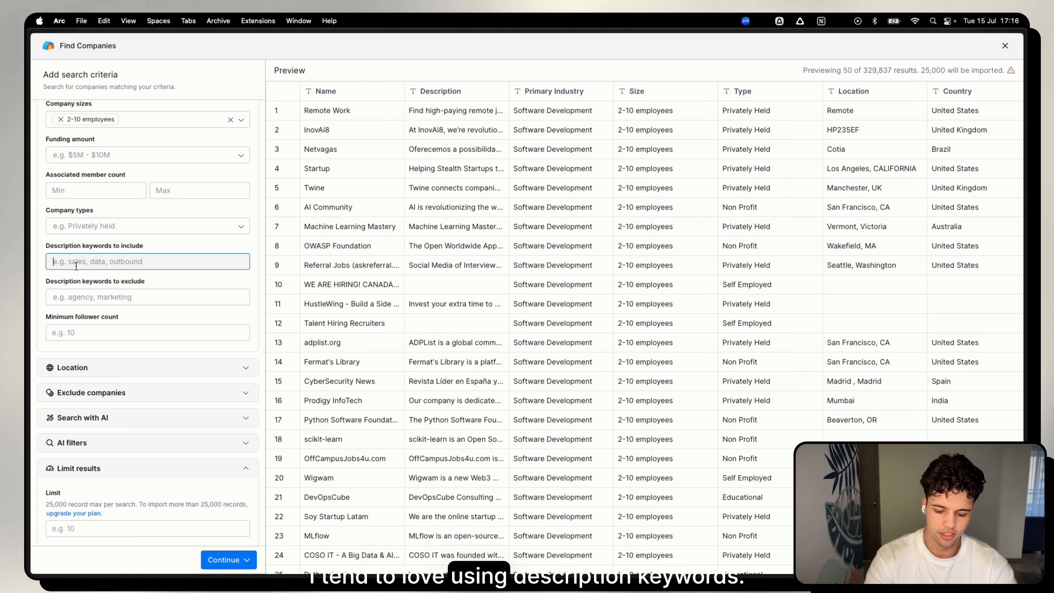
text(ai)
key(Return)
text(l)
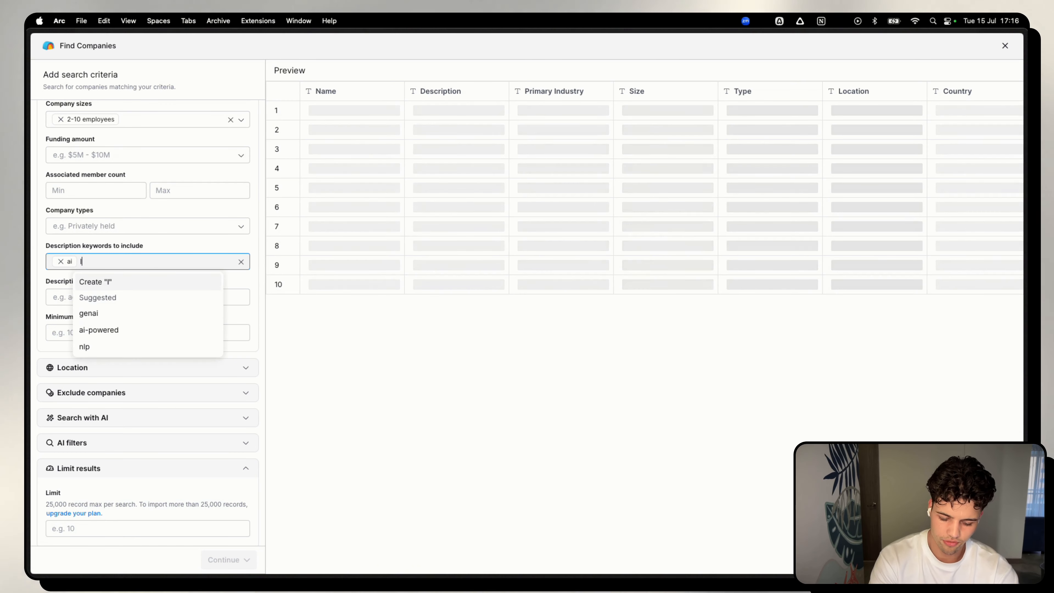
text(lm)
key(Return)
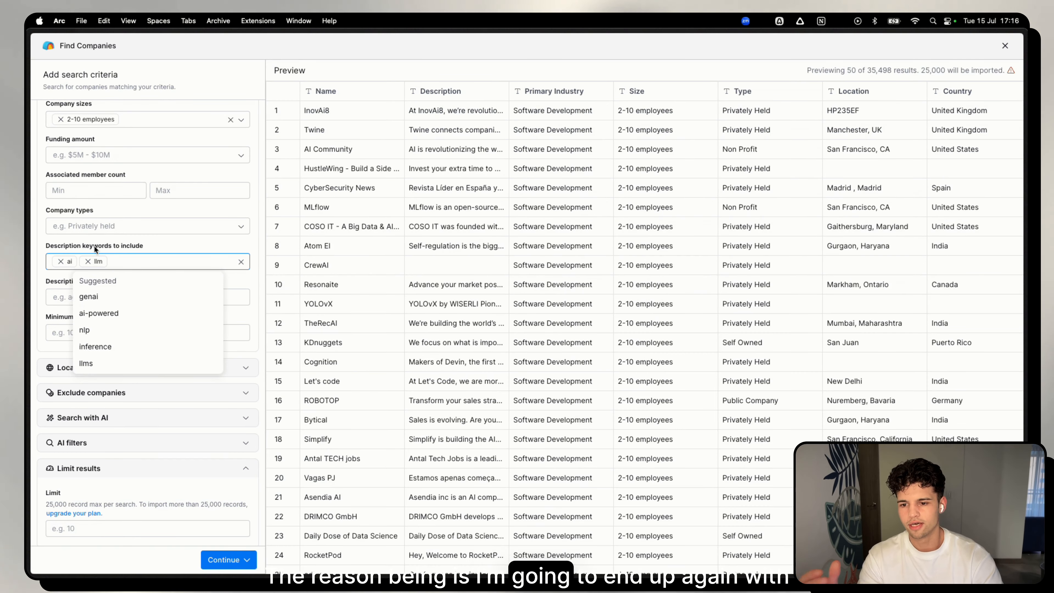
click(94, 244)
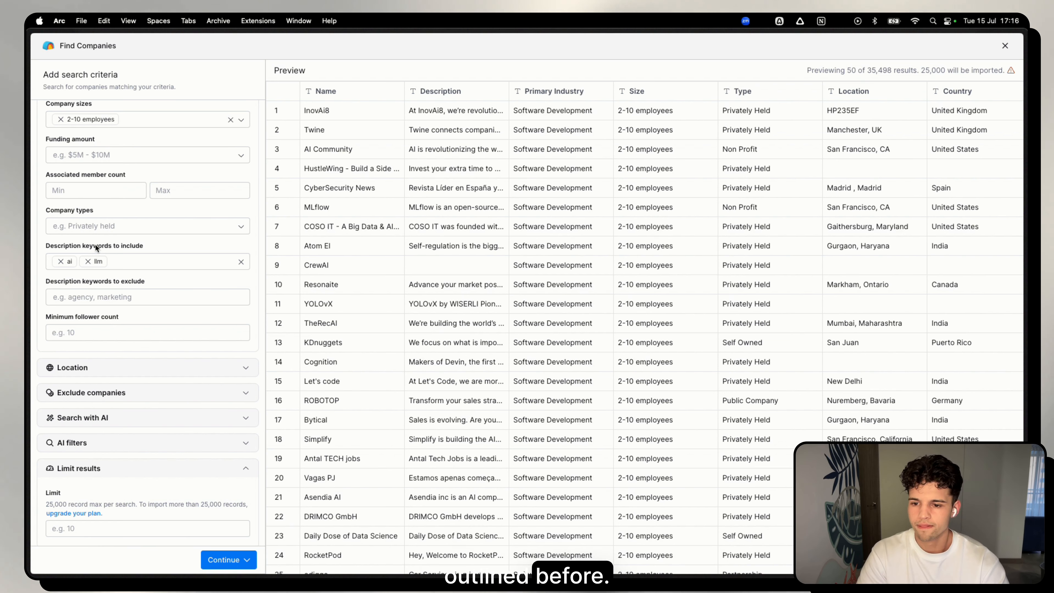
Exclude companies whose descriptions contain the keywords "studio", "dev", "agencies" and "agency".
click(96, 298)
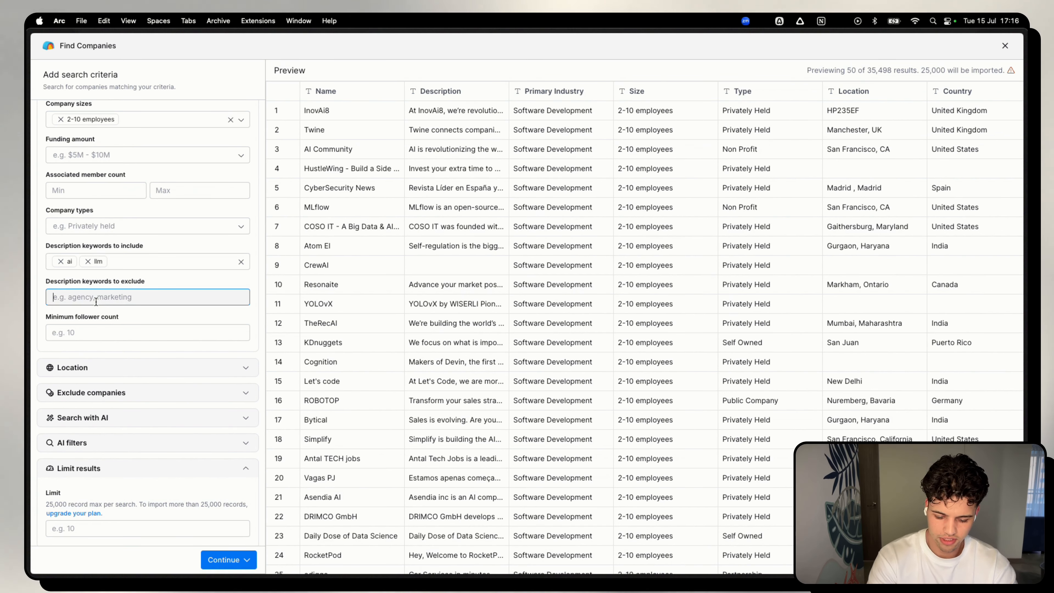
text(studi)
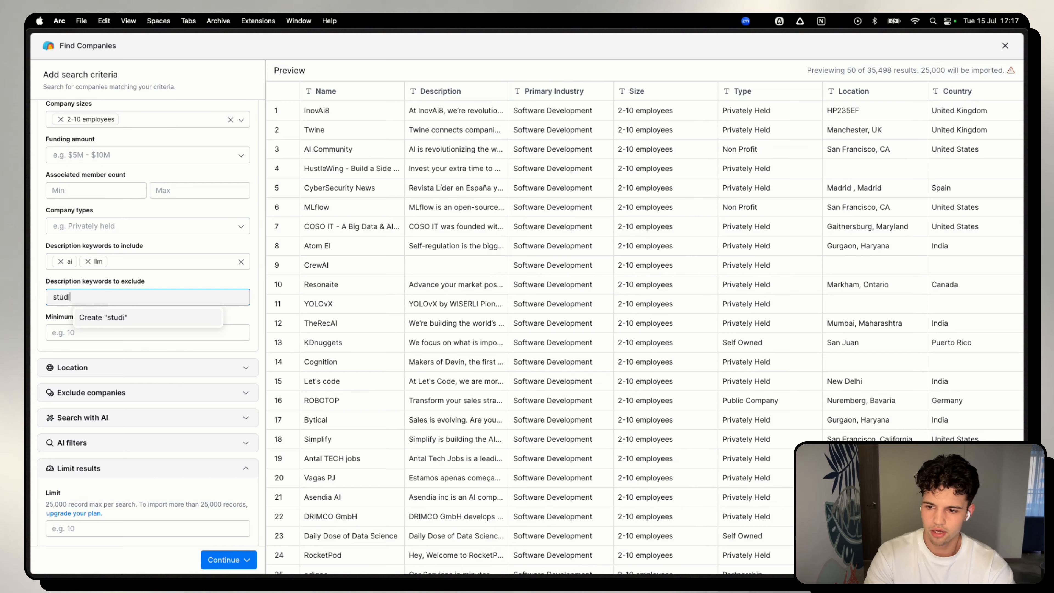
text(o)
key(Return)
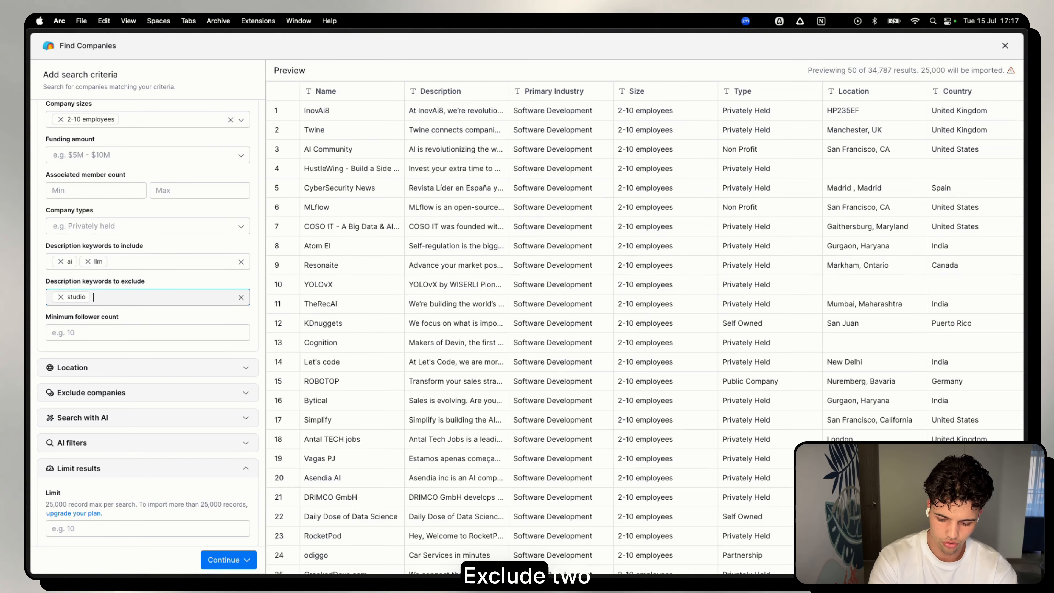
text(dev)
key(Return)
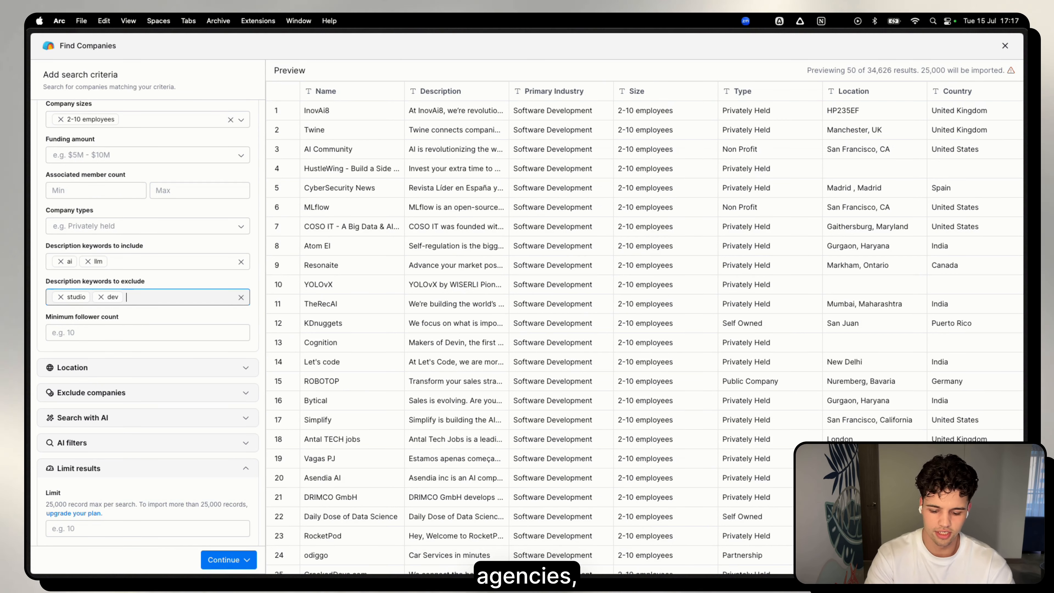
text(age)
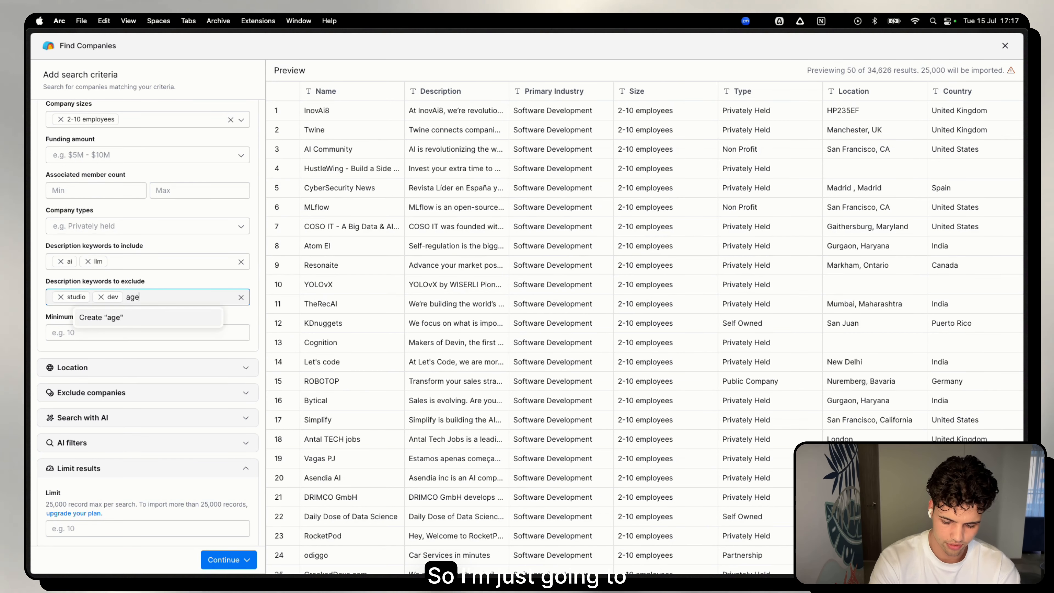
text(encies)
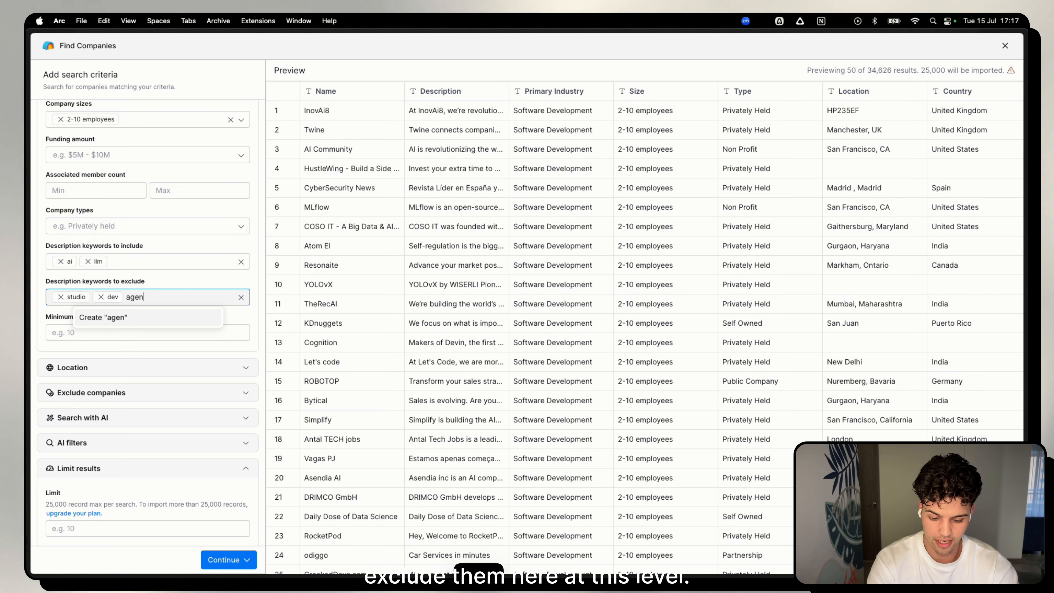
key(Return)
text(agency)
key(Return)
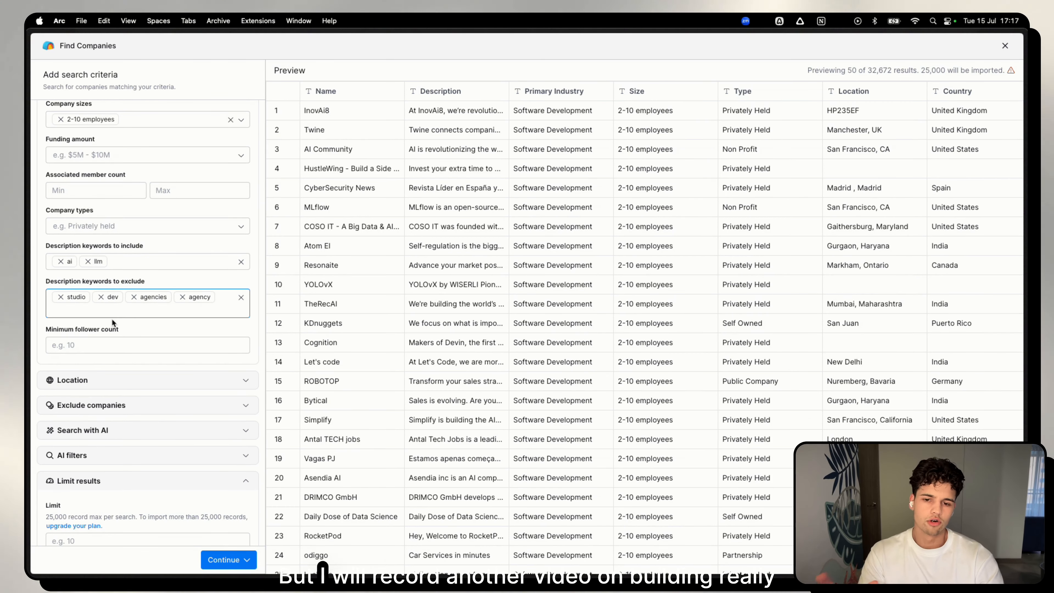
Set the location filter to include only companies in the United States.
scroll(117, 350, down, 1)
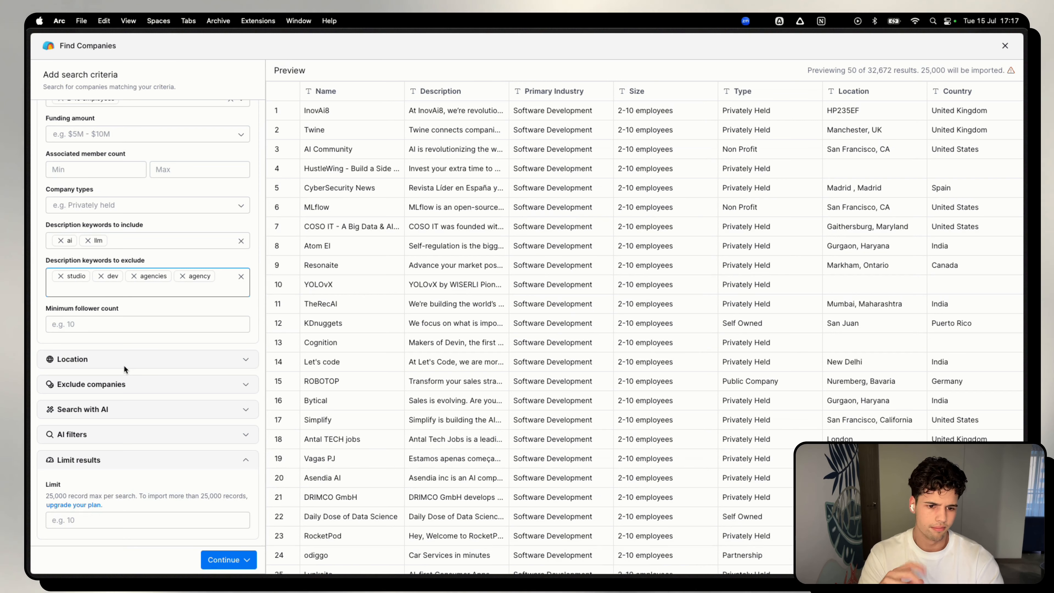
click(121, 364)
scroll(99, 438, down, 5)
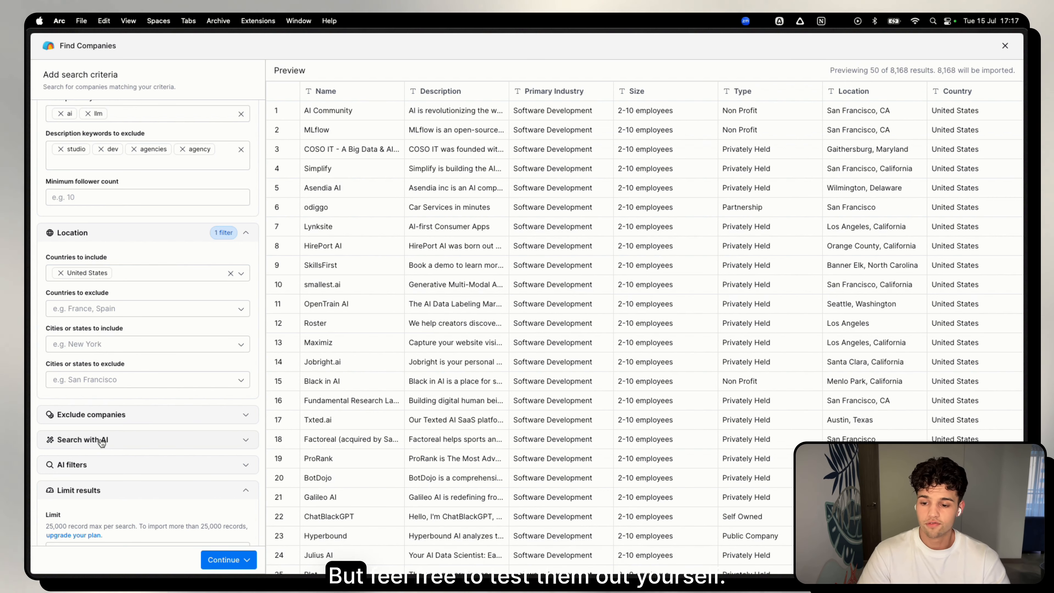
Limit the company search to 50 results.
scroll(98, 469, down, 2)
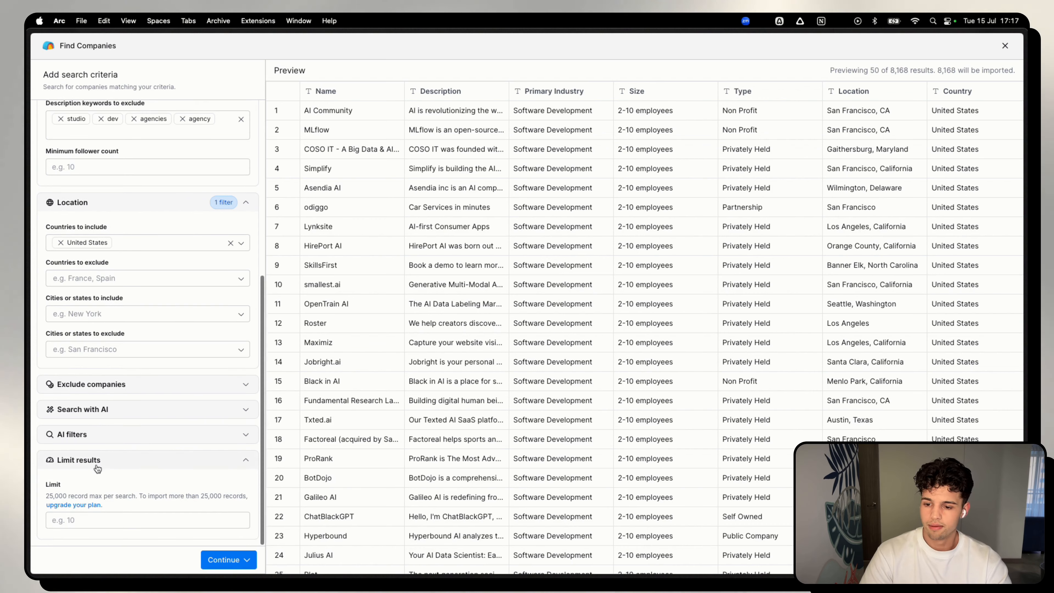
click(90, 519)
text(50)
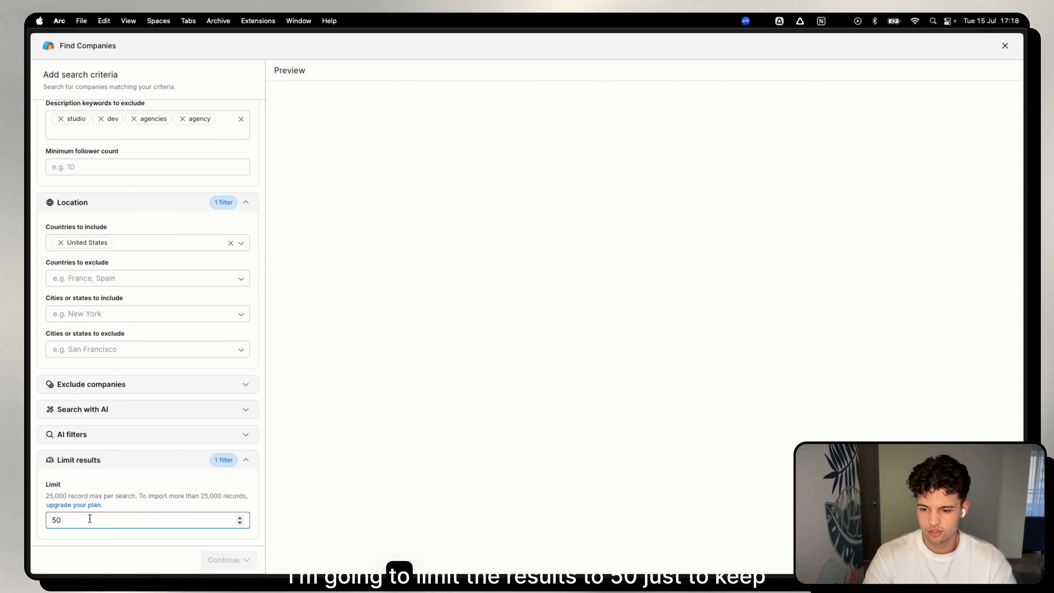
Import the filtered companies into a new table without adding any of the optional enrichments.
click(215, 560)
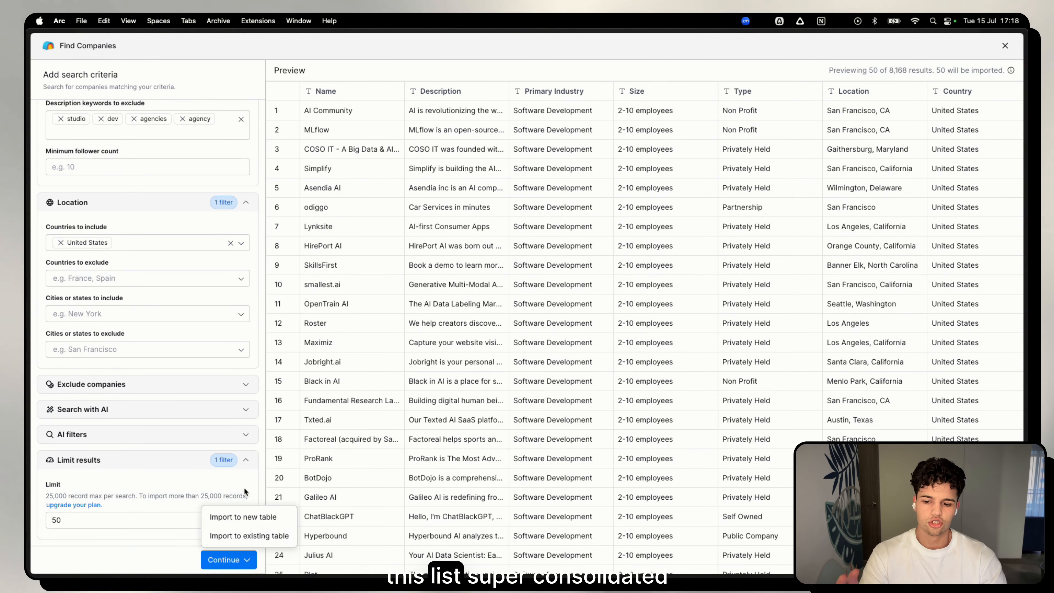
click(235, 524)
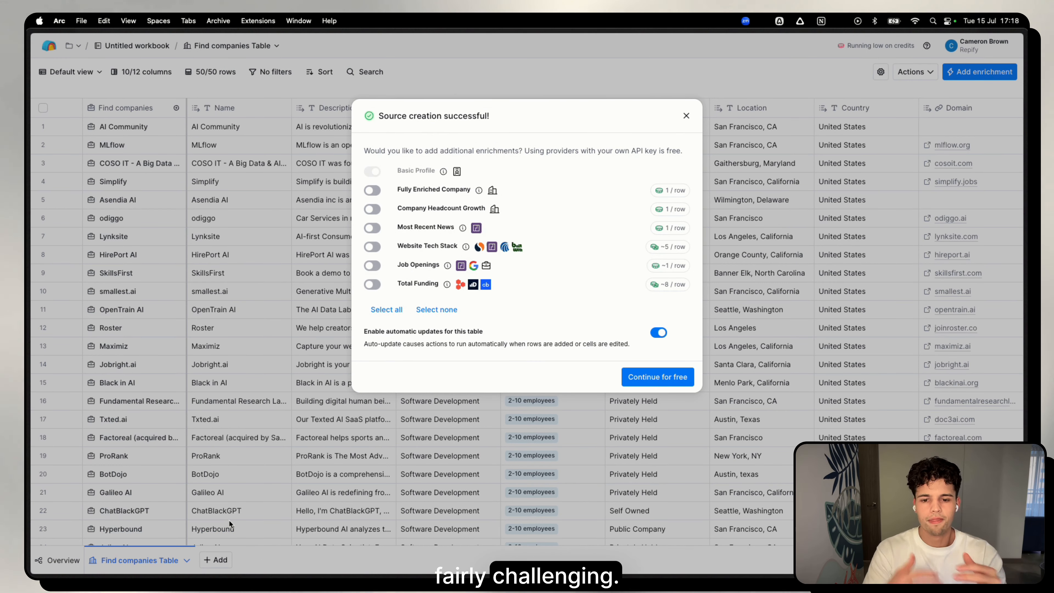
click(658, 377)
Add a Use AI column and generate its prompt for categorizing each domain into B2B or B2C from the Domain and Description columns.
scroll(552, 299, right, 5)
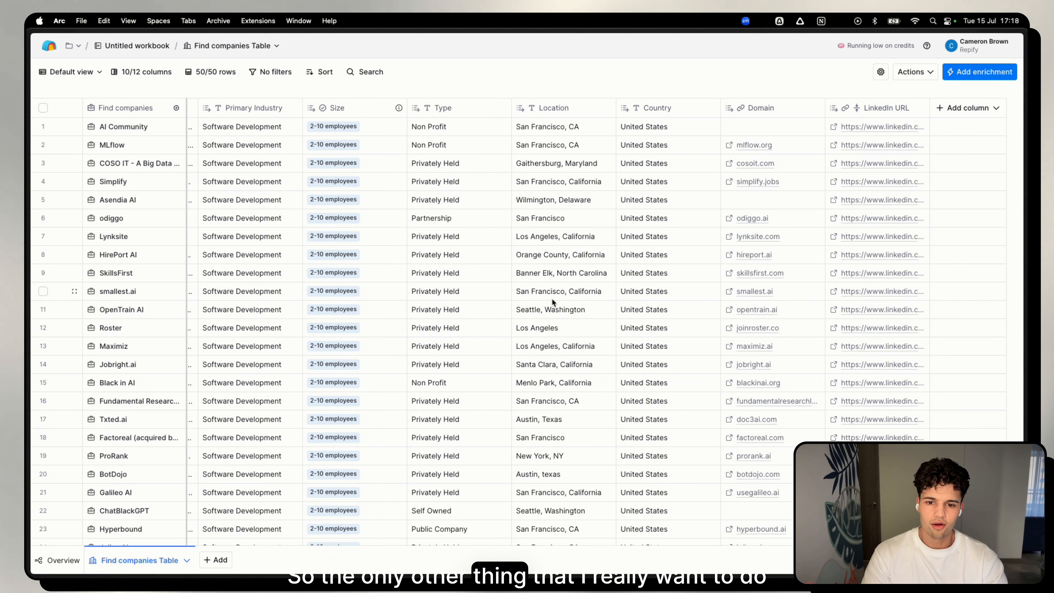
click(968, 108)
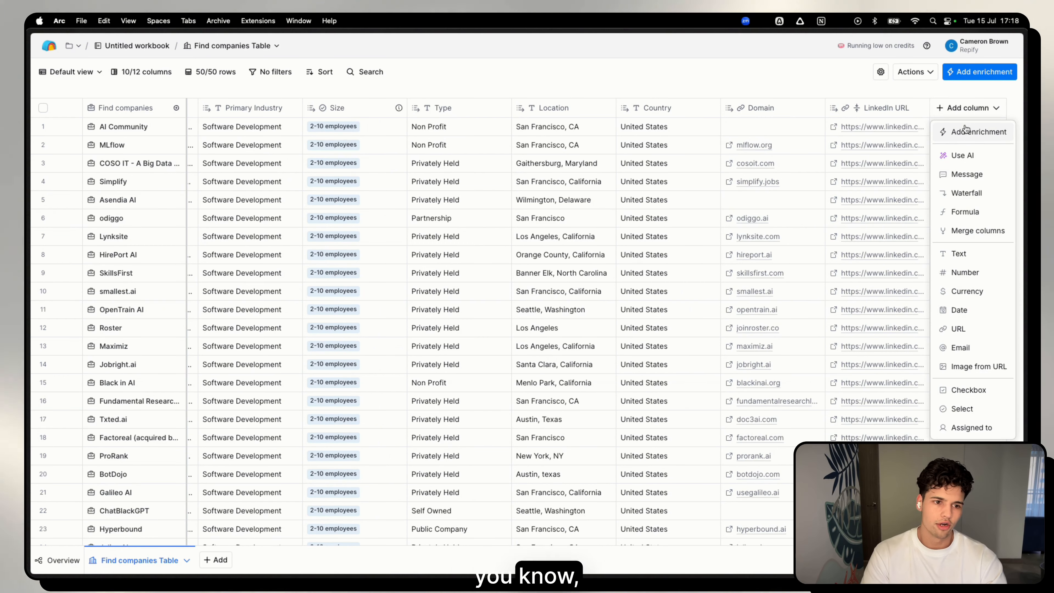
click(961, 154)
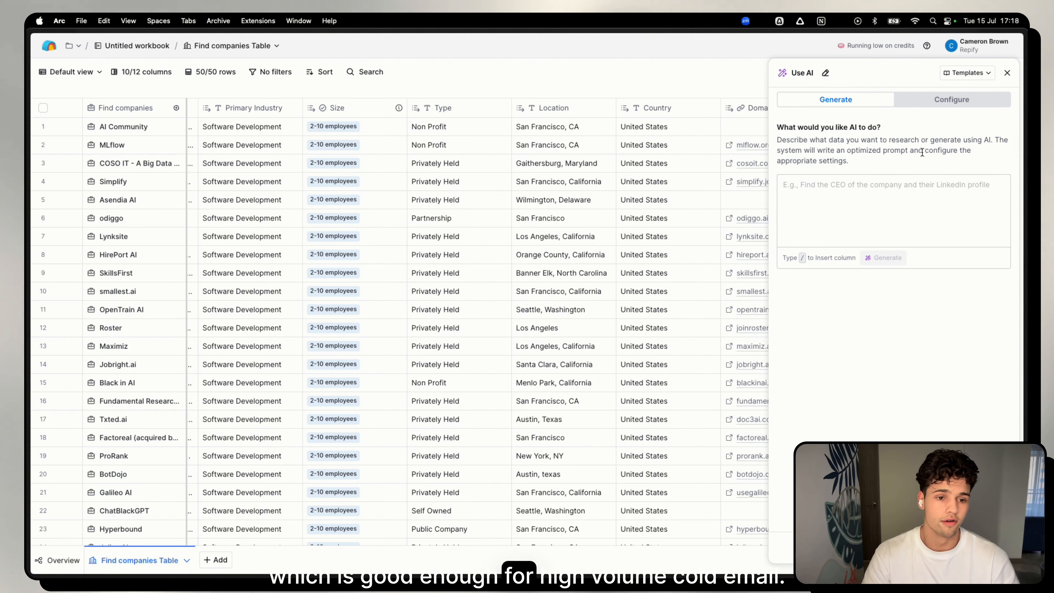
click(891, 196)
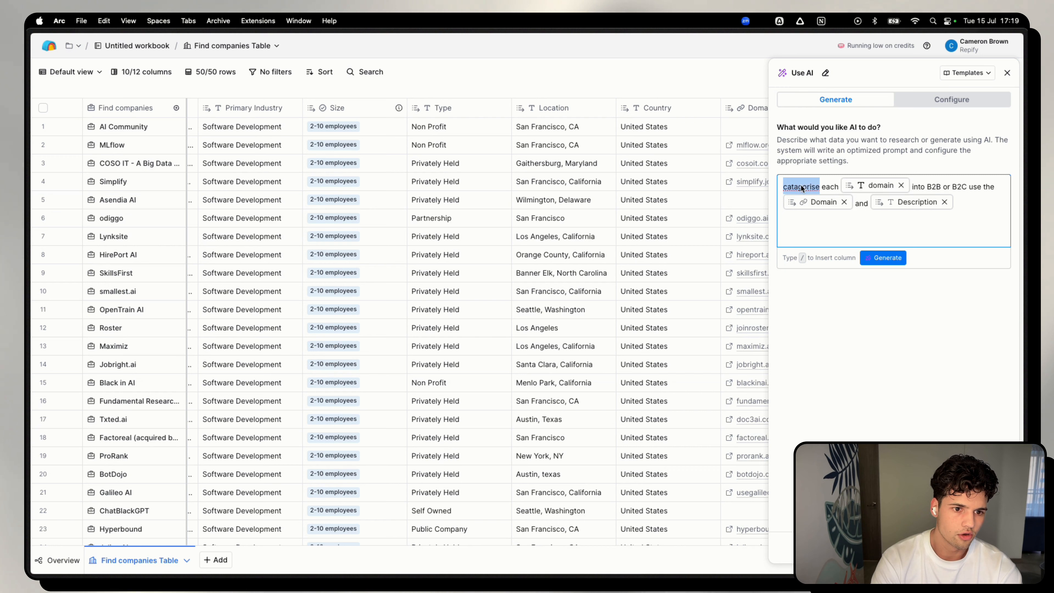
right_click(809, 186)
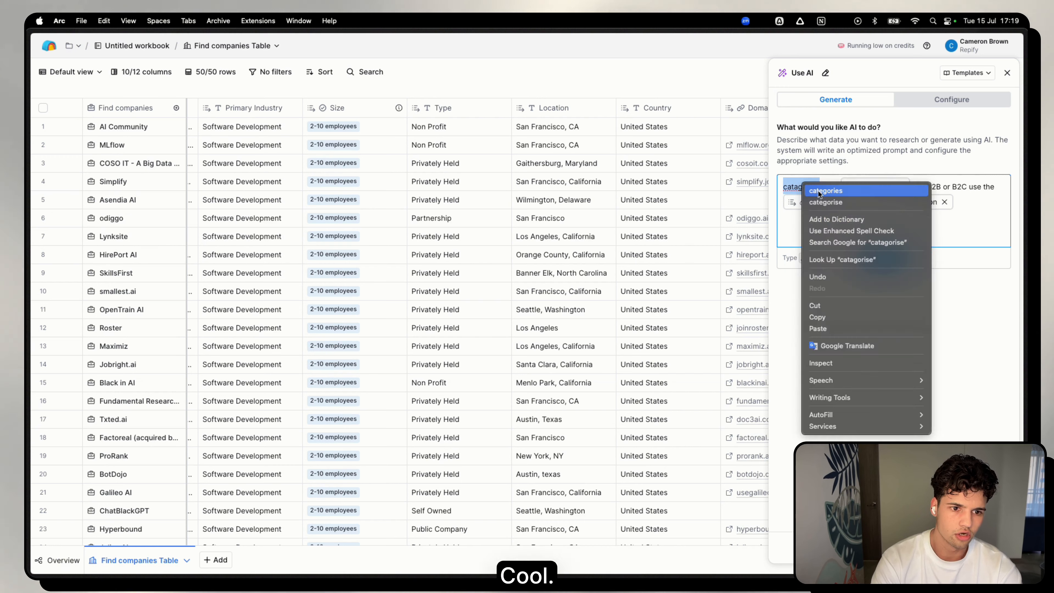
click(804, 228)
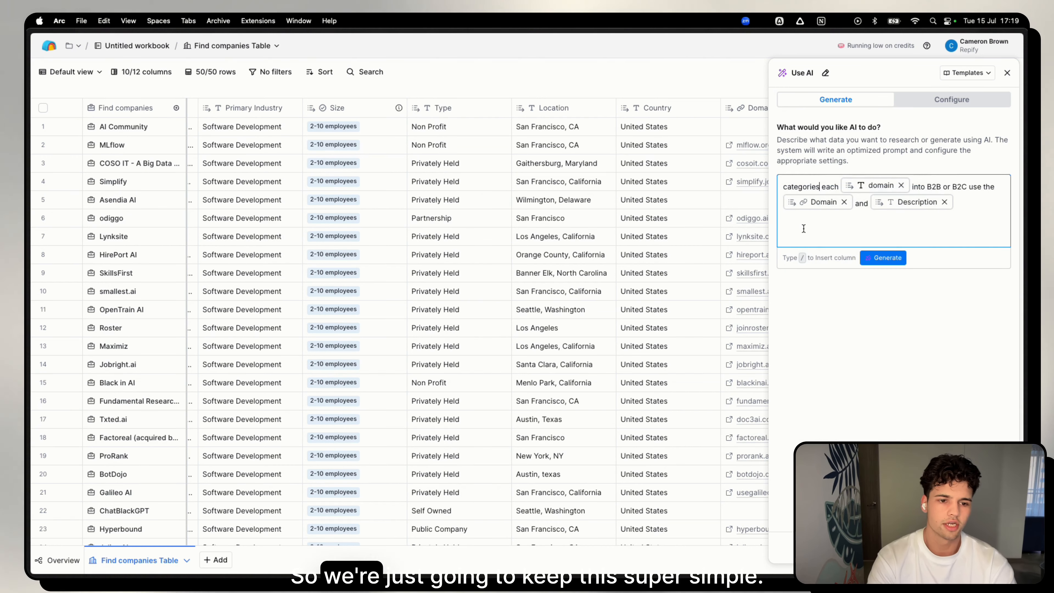
click(876, 259)
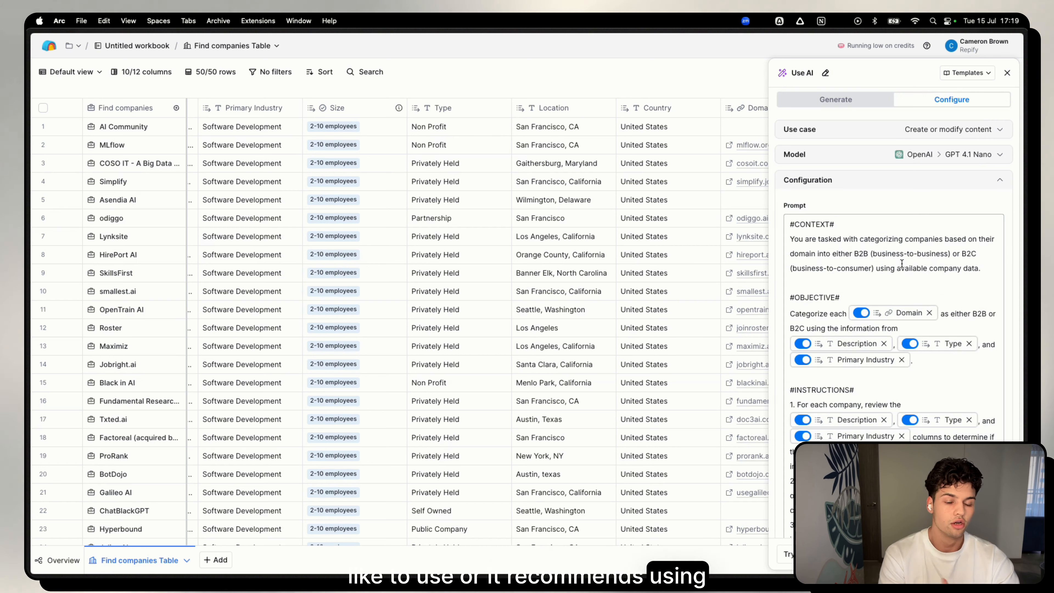
Expand the AI column's model settings and review its model, account and generated prompt.
click(946, 157)
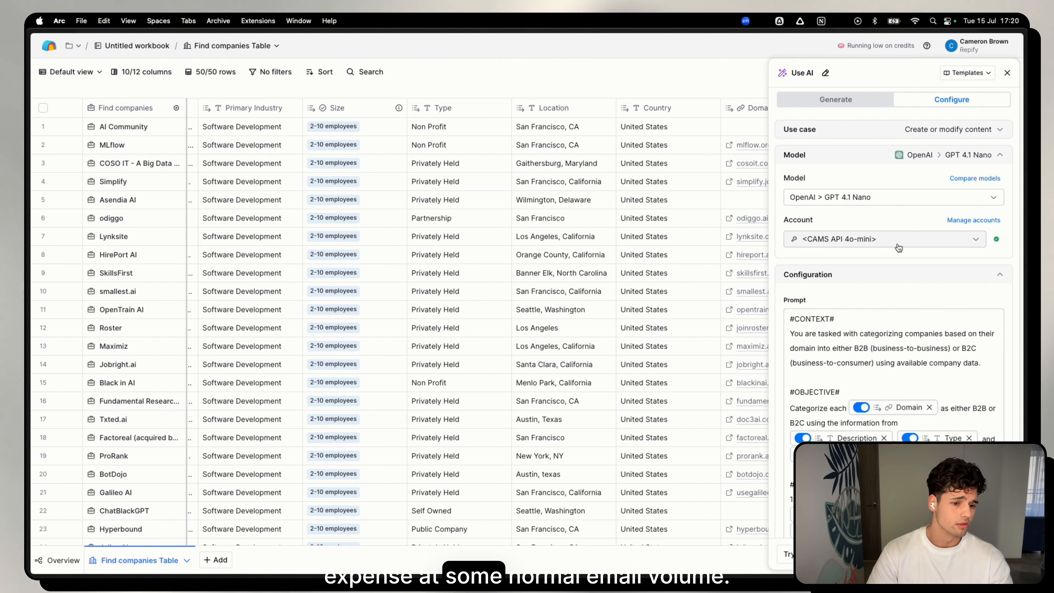
scroll(882, 362, down, 2)
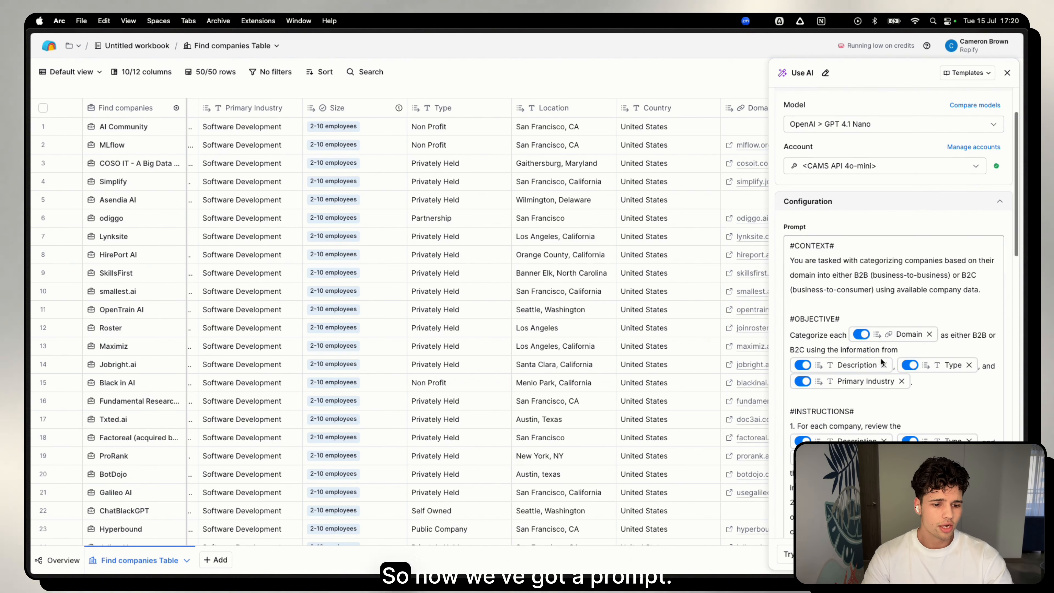
scroll(882, 363, up, 2)
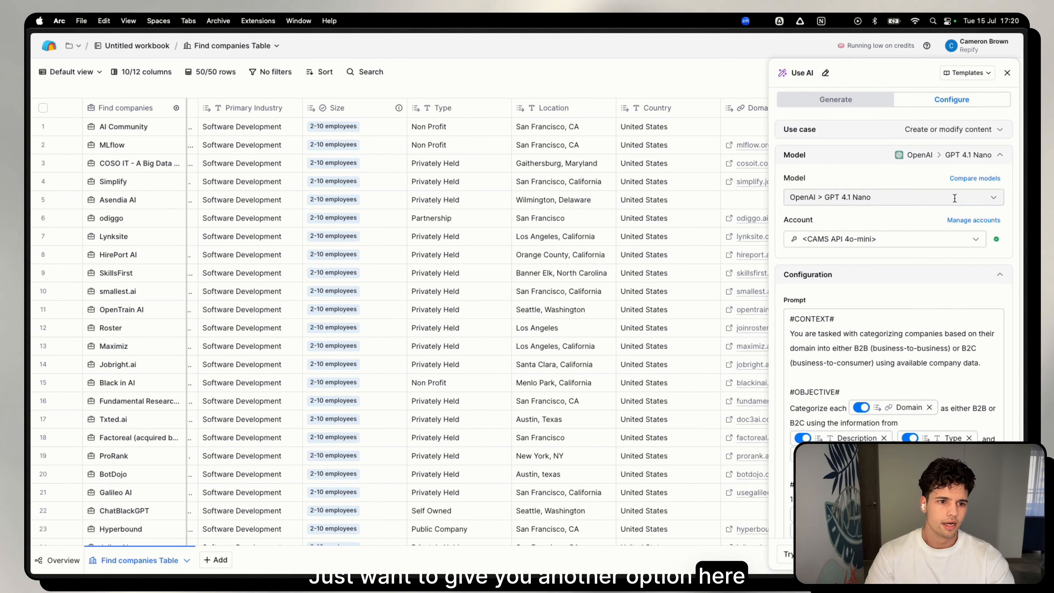
Browse the Use AI templates, search them for B2B, and close the template library without choosing one.
click(966, 75)
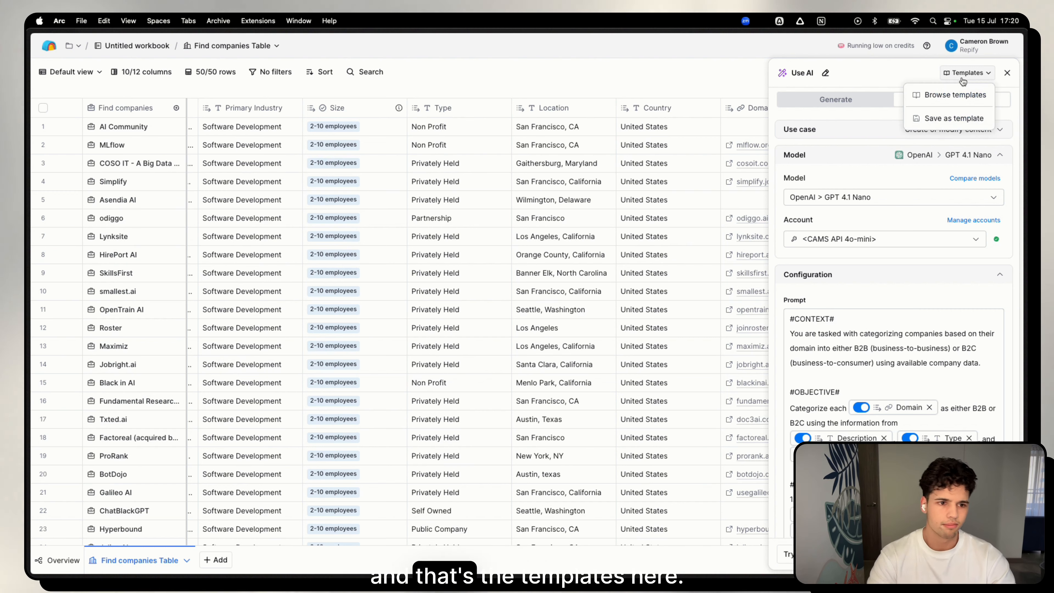
click(952, 96)
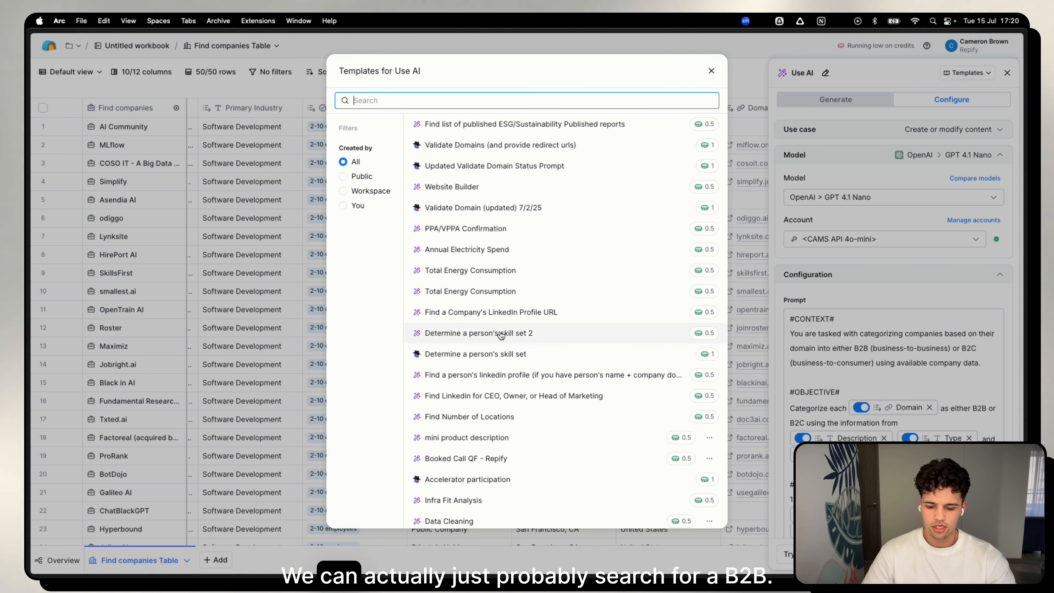
text(B@)
key(BackSpace)
key(BackSpace)
text(B2)
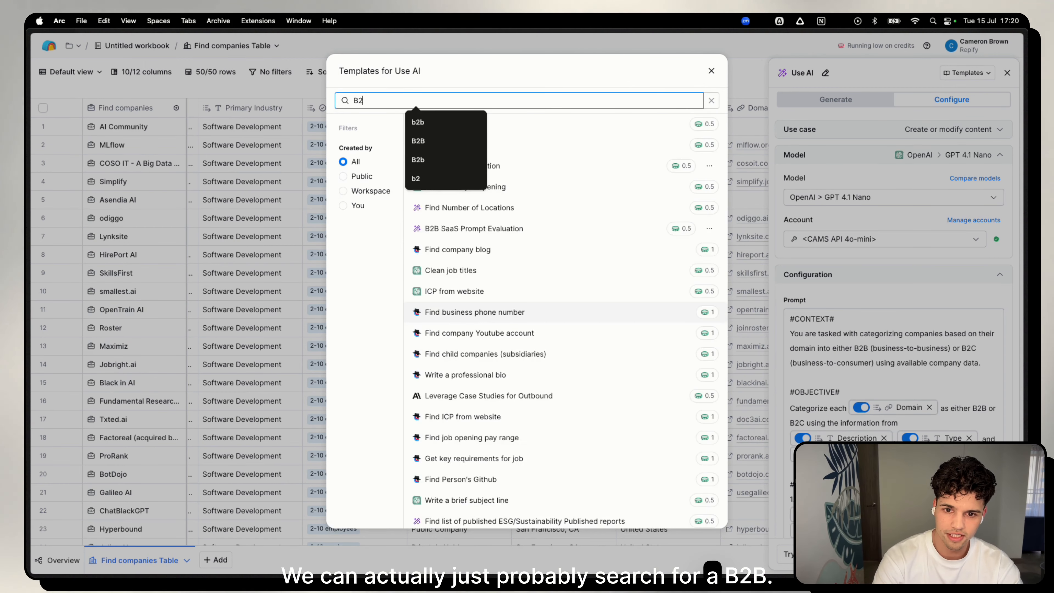
text(B)
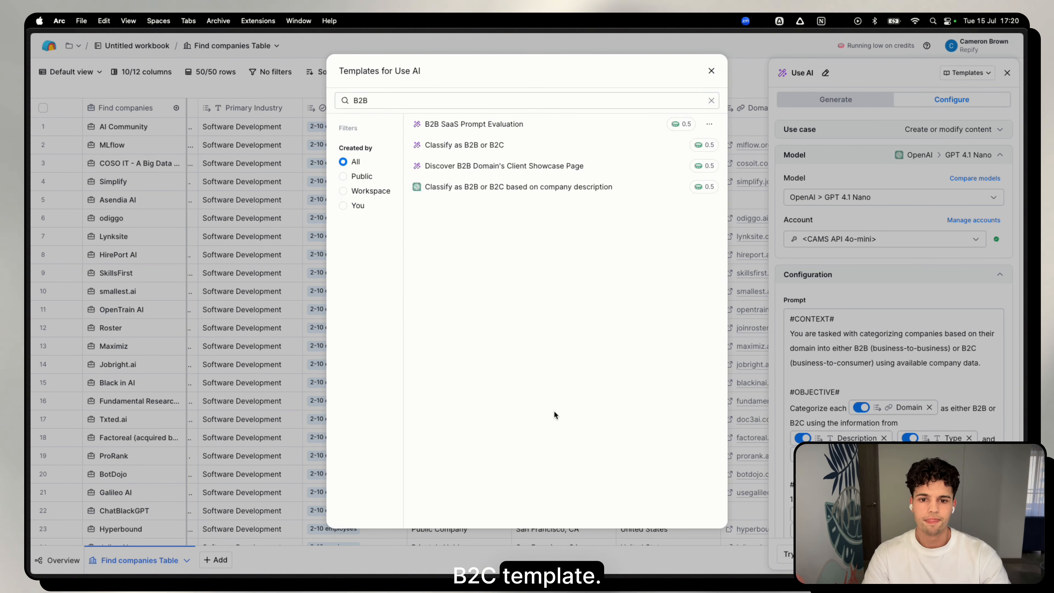
mouse_move(477, 124)
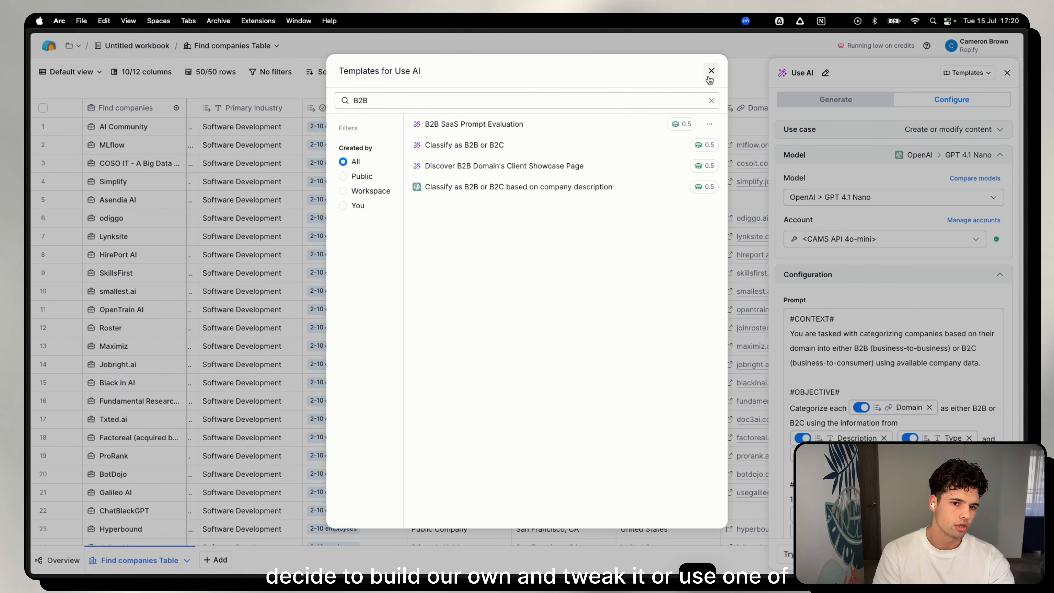
click(710, 72)
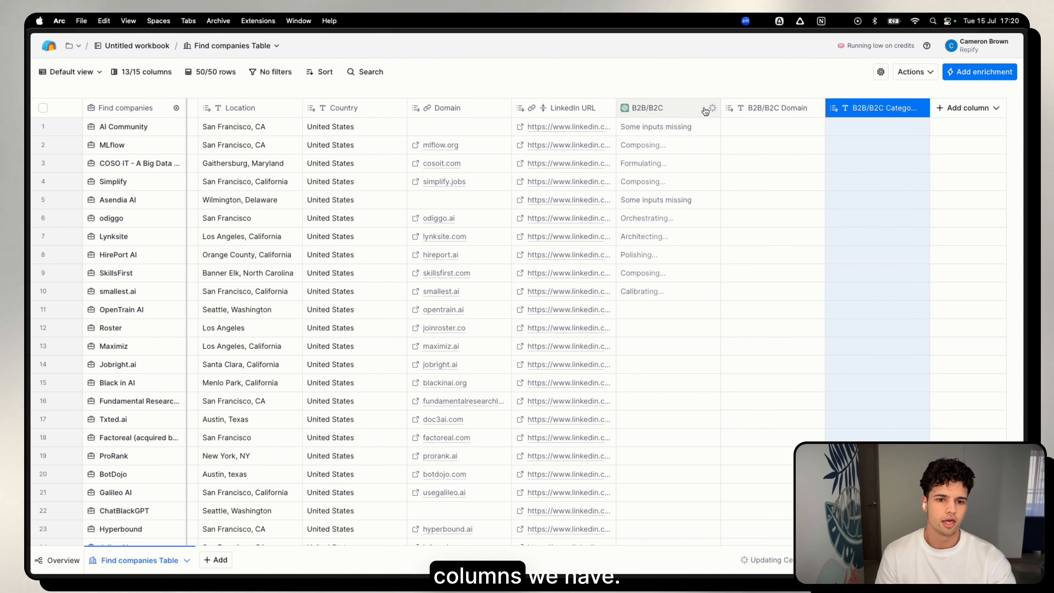
Run the B2B/B2C column on the table's remaining rows.
click(668, 108)
mouse_move(671, 189)
mouse_move(668, 268)
click(788, 287)
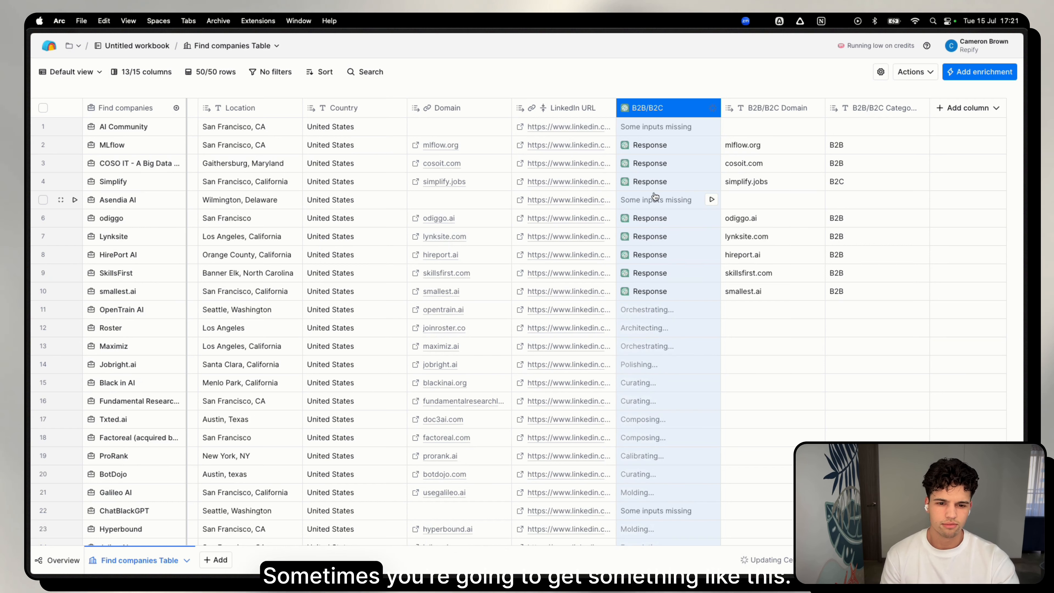
Check the Asendia AI cell's error, make Domain optional in the B2B/B2C prompt, and rerun the AI Community and Asendia AI cells.
click(660, 200)
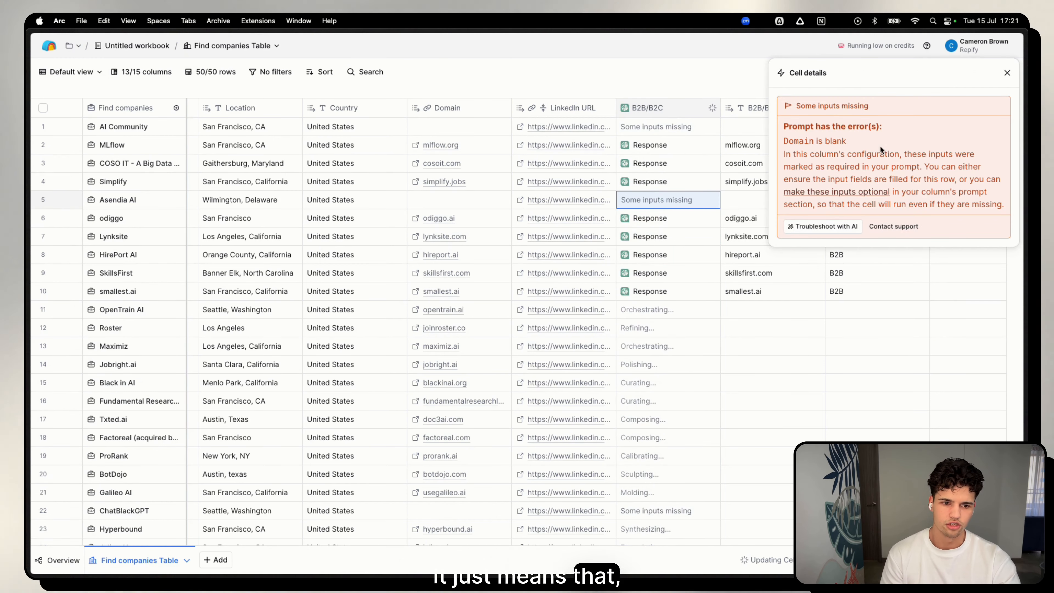
triple_click(785, 142)
click(664, 108)
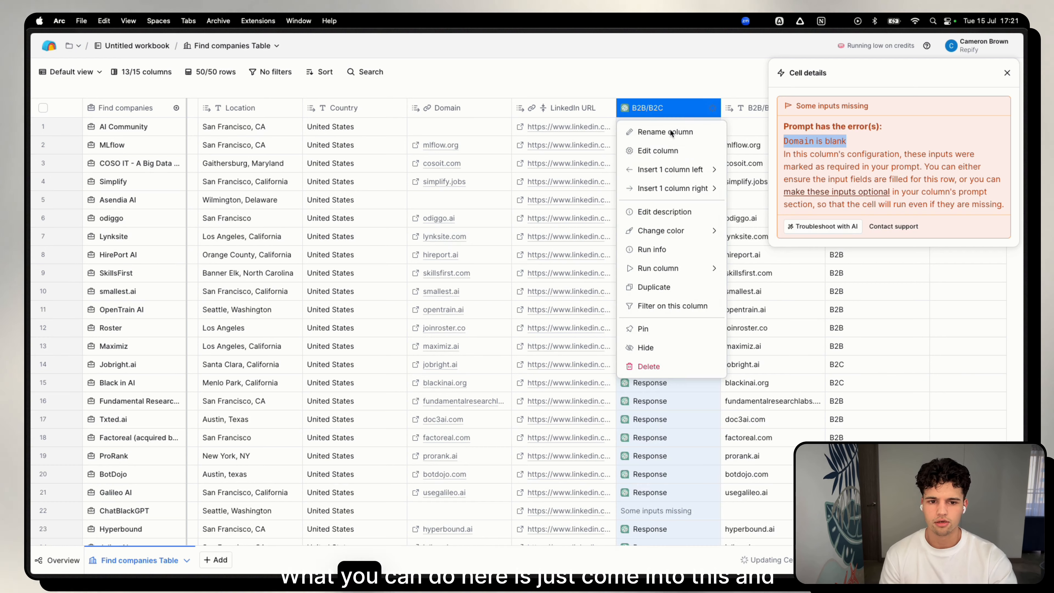
click(669, 153)
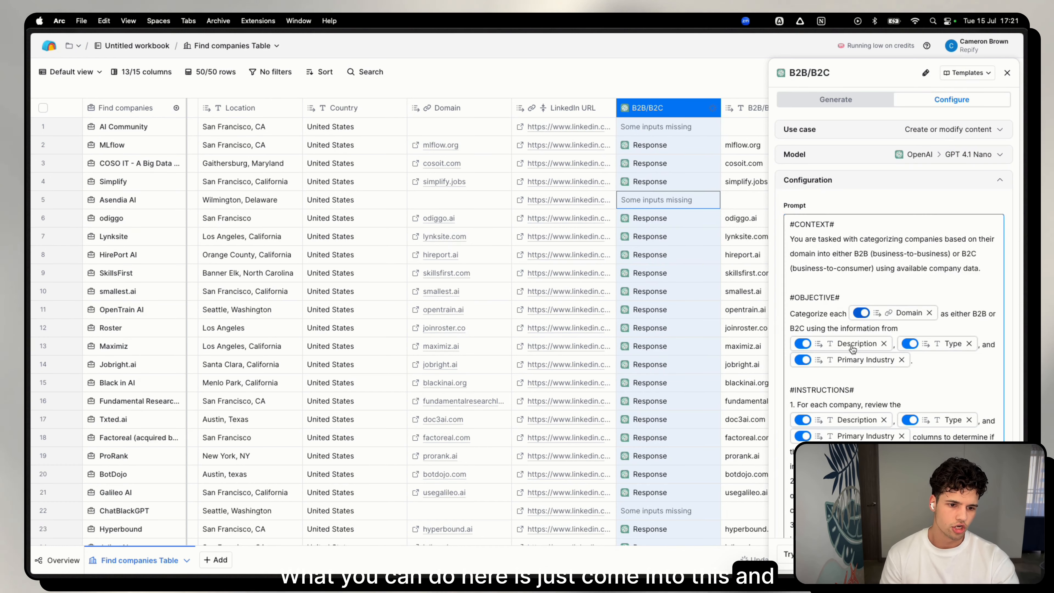
click(861, 312)
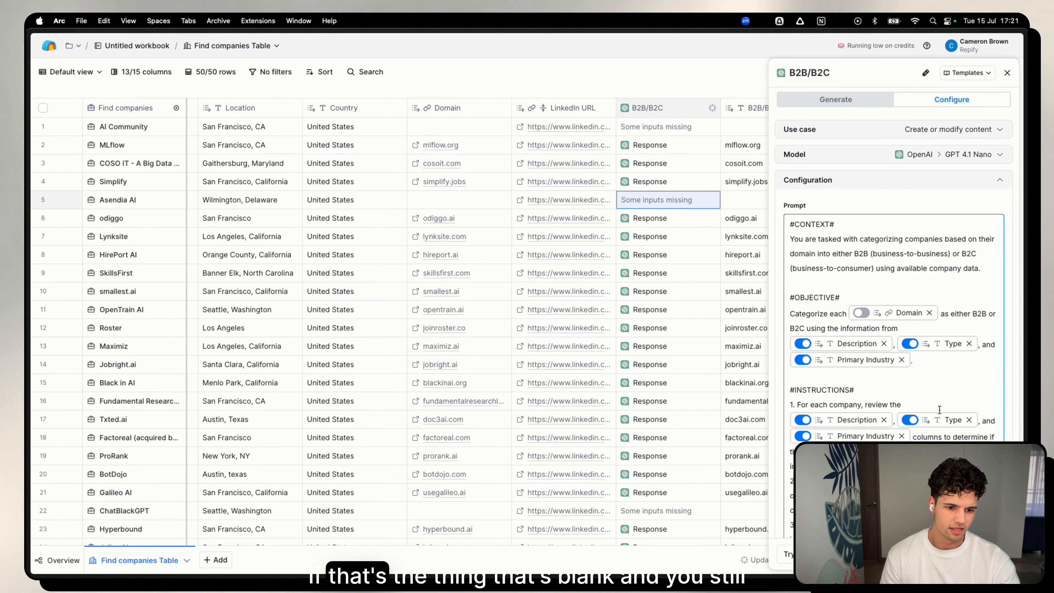
scroll(915, 377, down, 5)
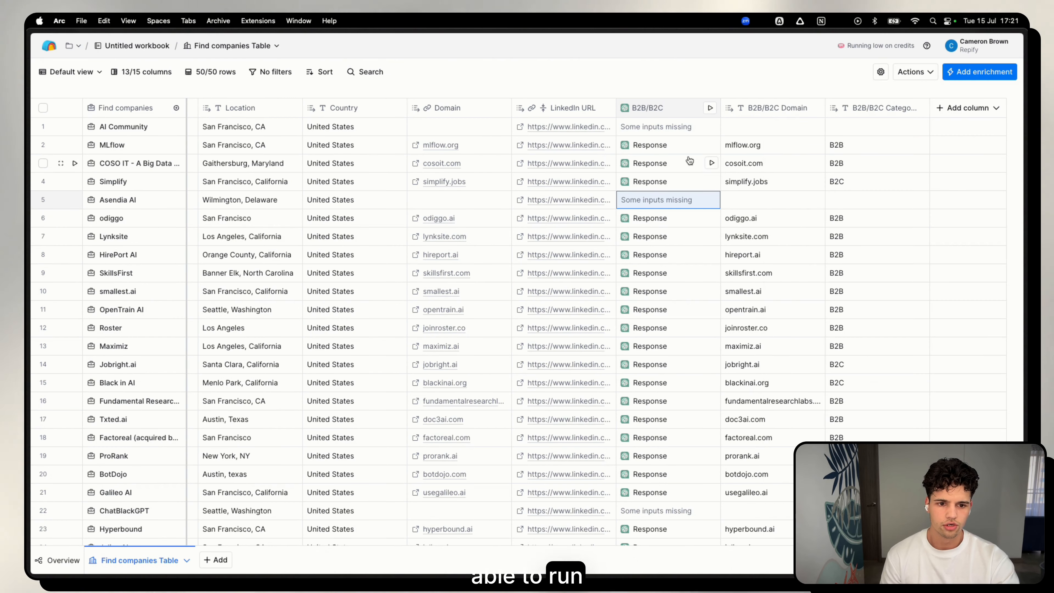
click(711, 127)
click(710, 200)
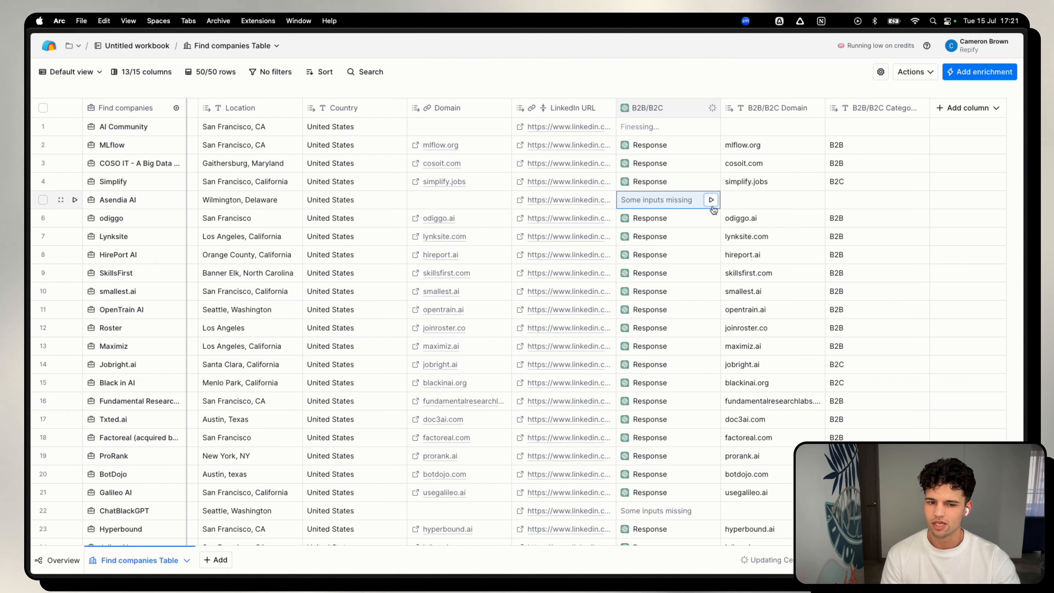
Filter the table to rows where B2B/B2C Category is equal to B2B.
click(278, 72)
click(286, 98)
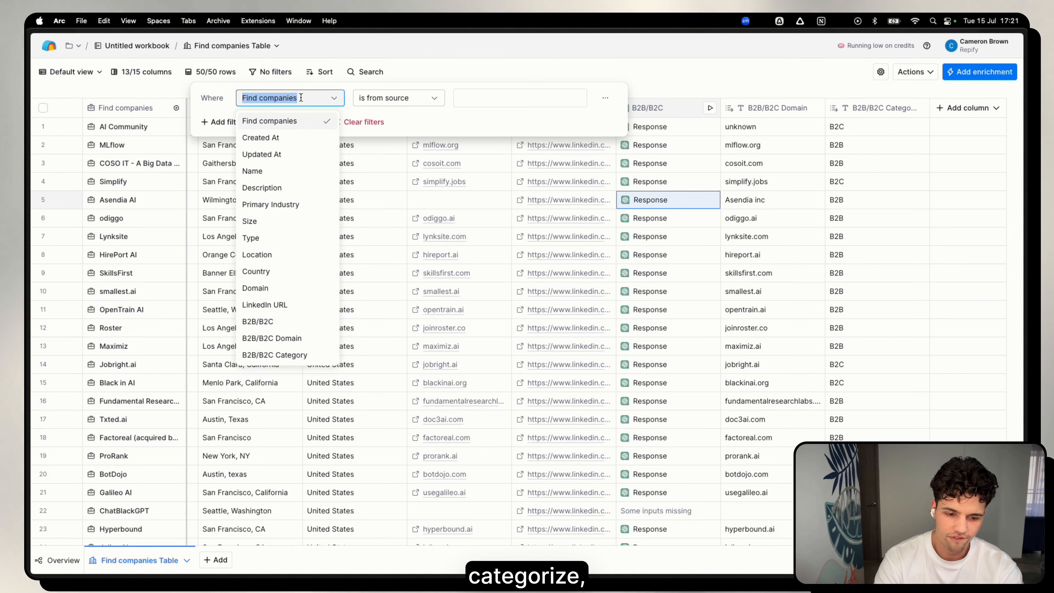
text(B2b)
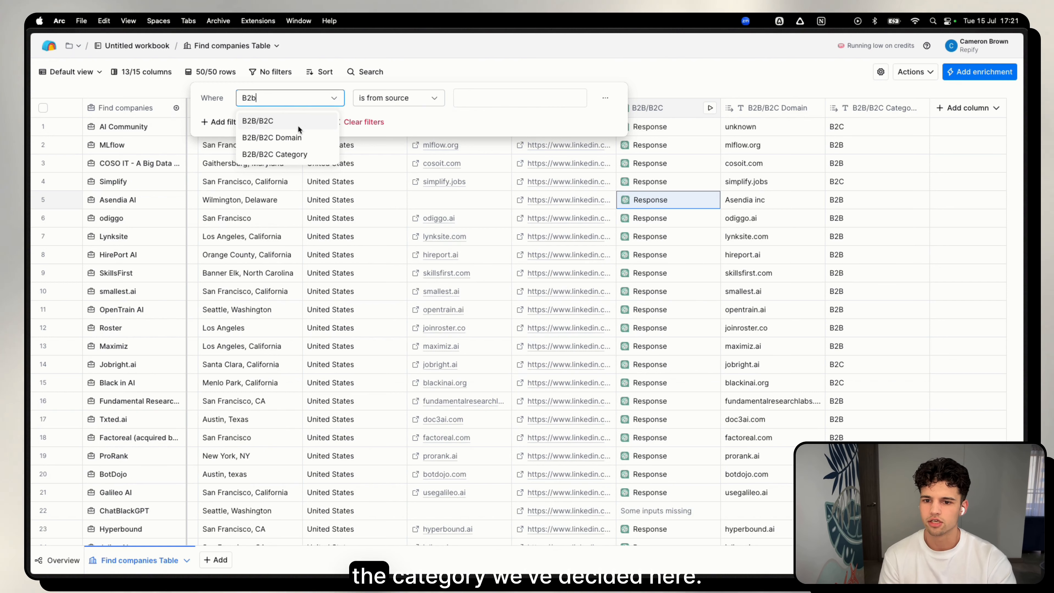
click(296, 153)
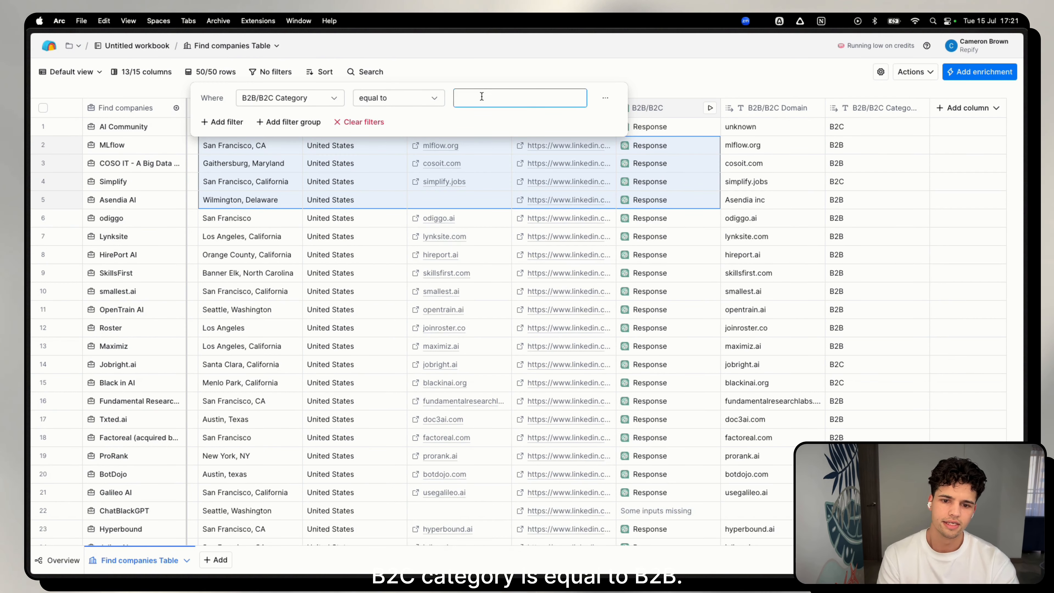
text(B2B)
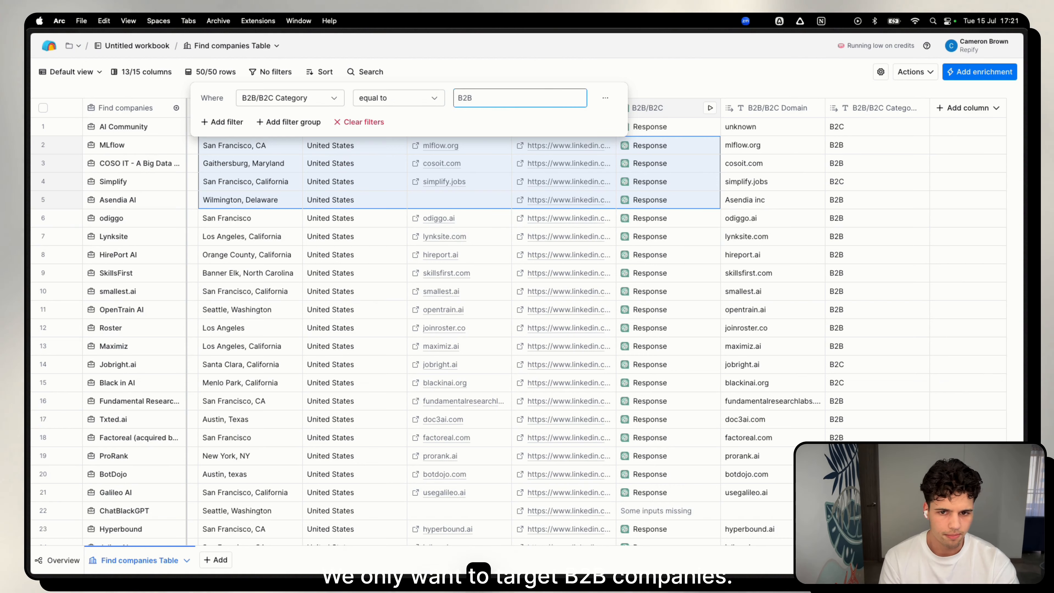
click(485, 75)
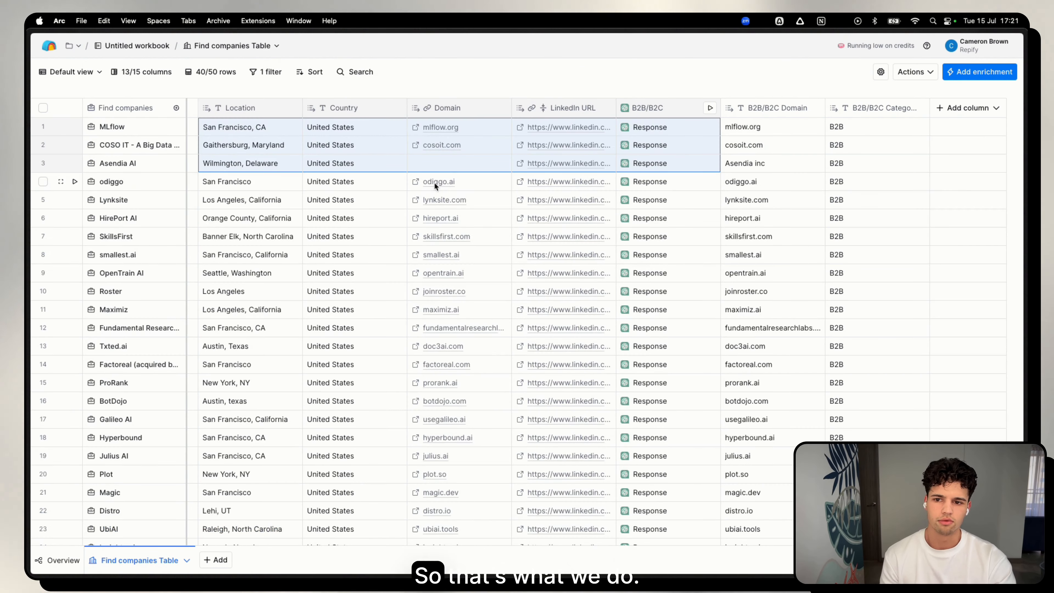
click(315, 216)
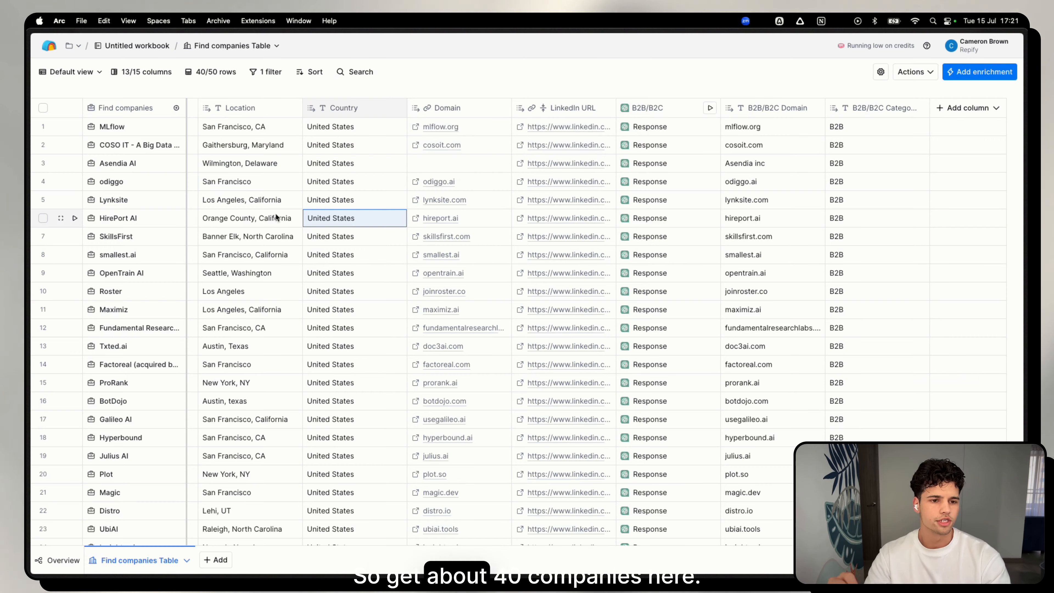
Start a search for people at the filtered B2B companies.
scroll(275, 217, left, 10)
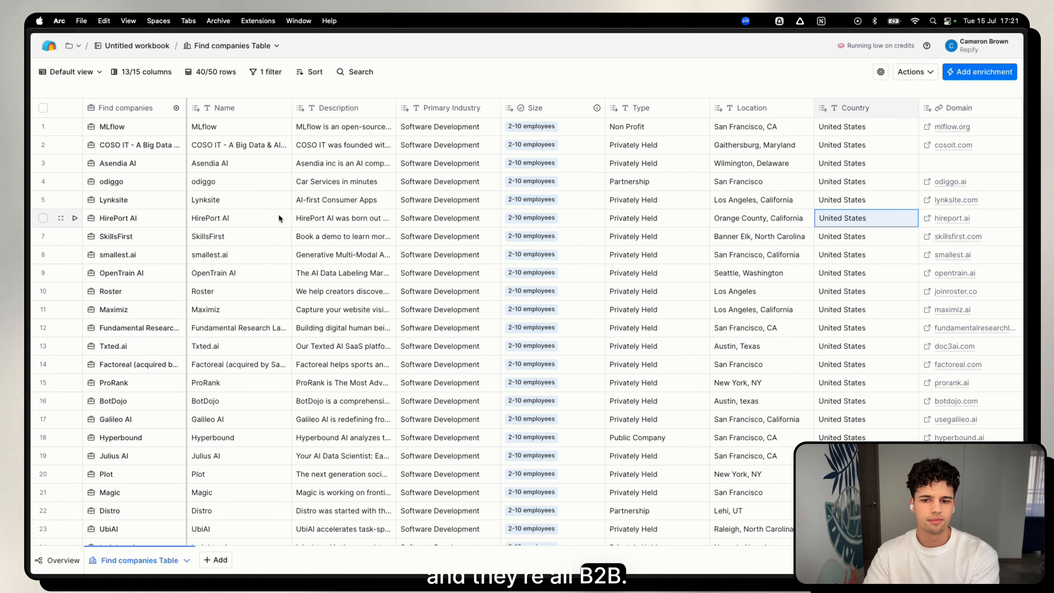
scroll(382, 232, right, 3)
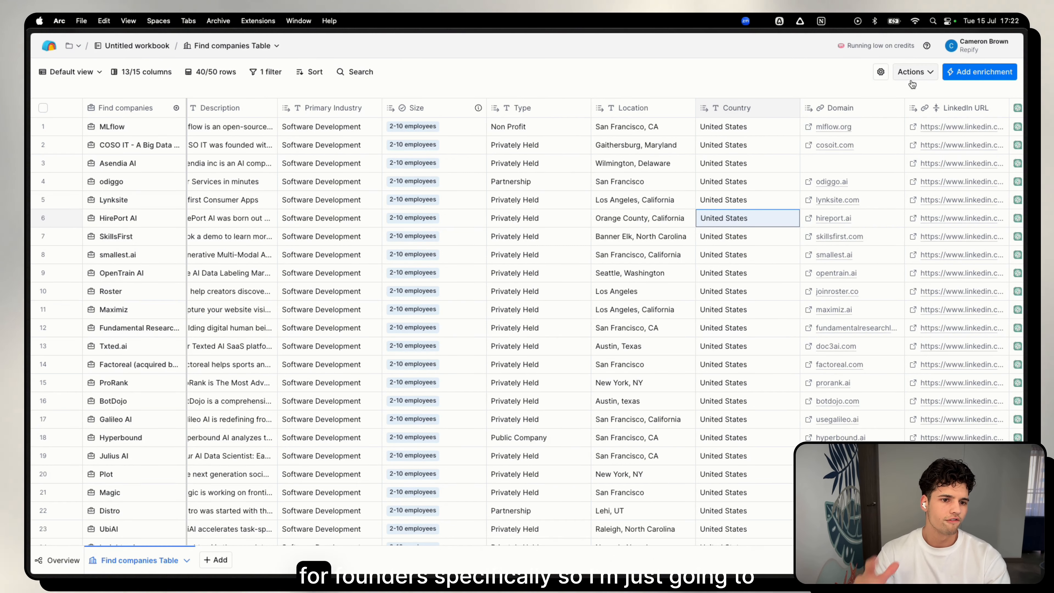
click(915, 73)
click(915, 79)
click(905, 77)
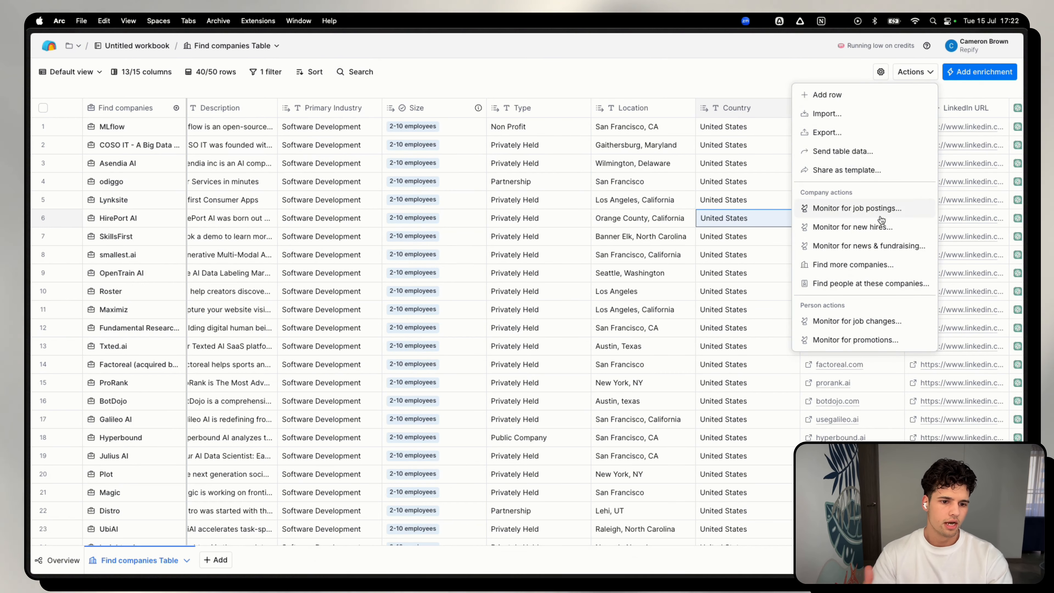
click(859, 286)
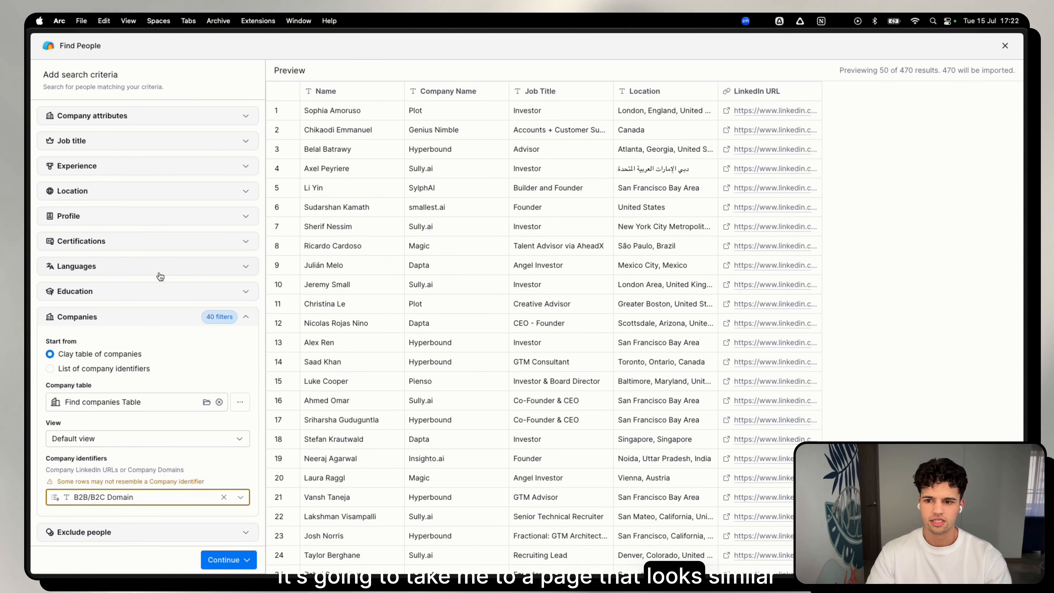
Set the people search's job title seniority to Owner.
click(122, 141)
click(138, 180)
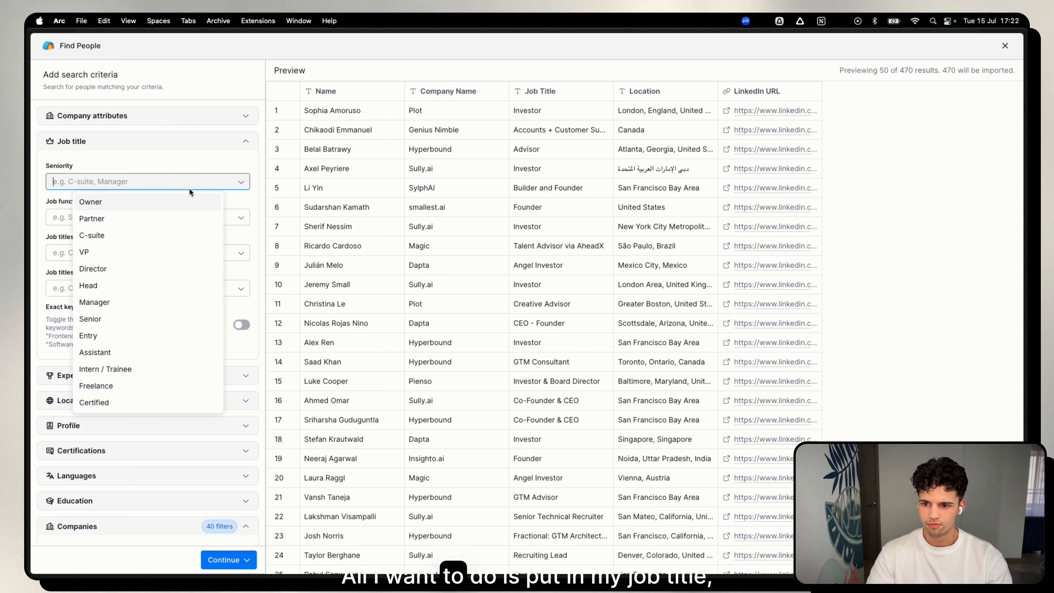
click(91, 202)
click(137, 150)
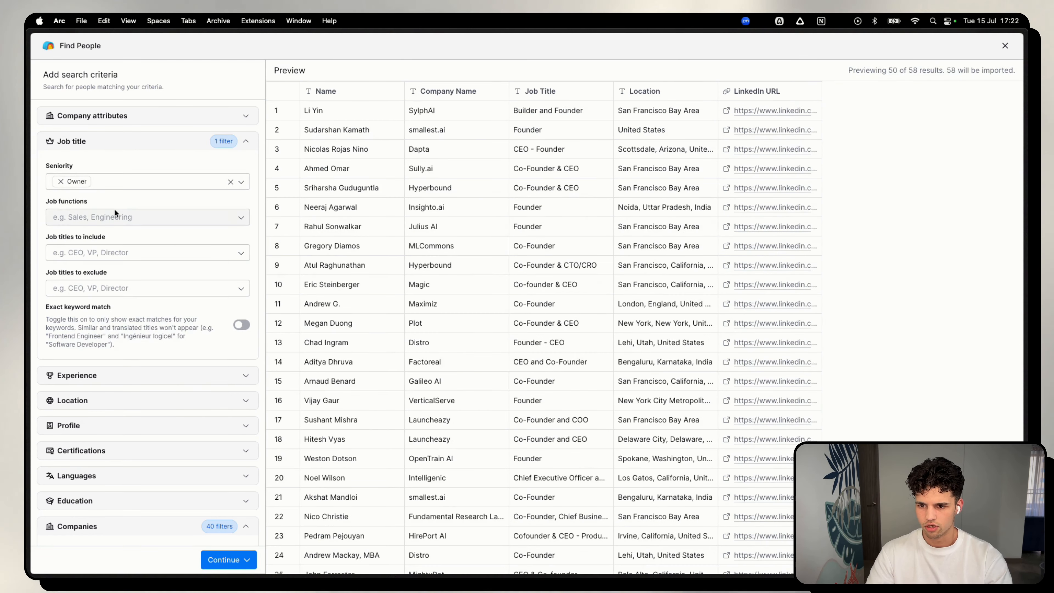
Limit the people search to the country United States.
scroll(119, 375, down, 2)
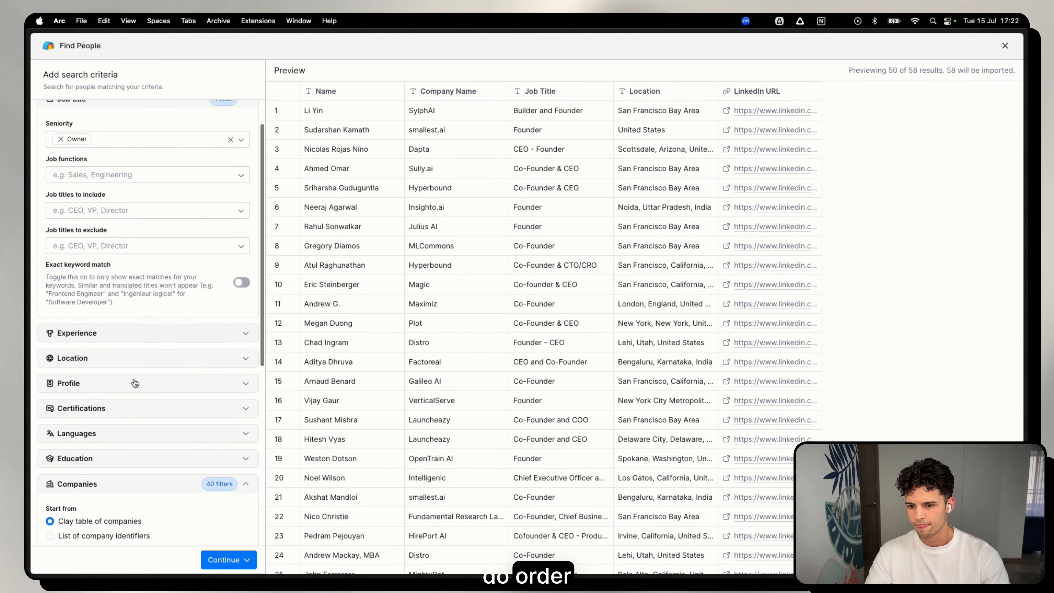
click(121, 357)
click(122, 399)
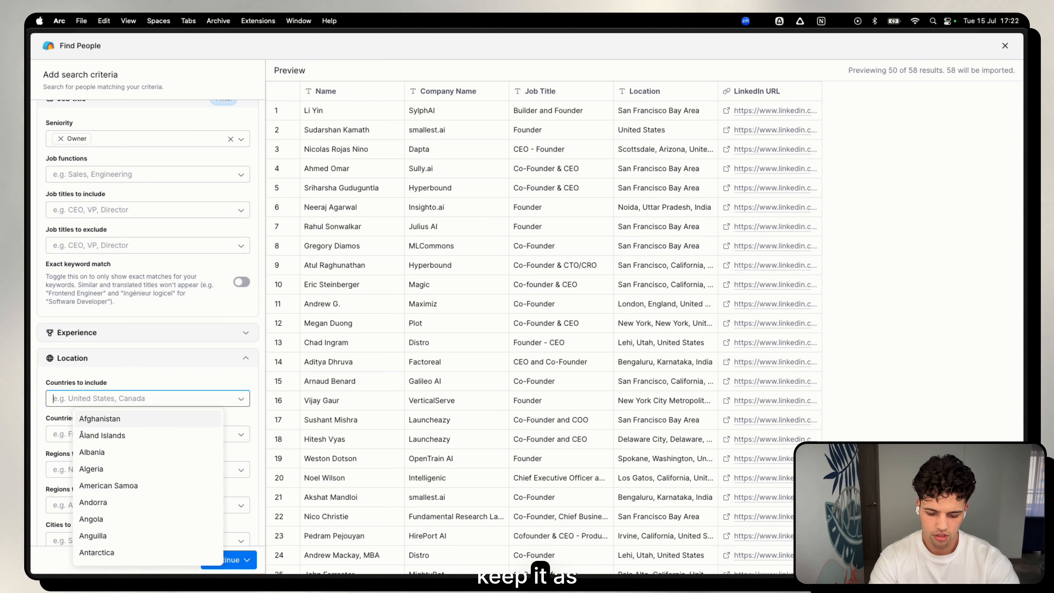
text(united)
click(118, 478)
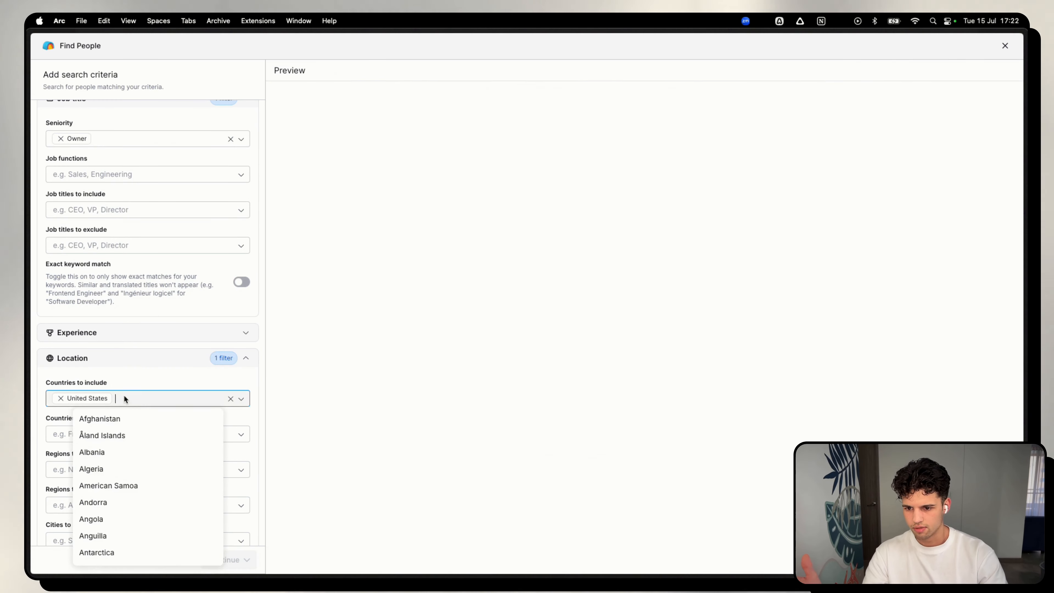
click(179, 369)
Review the people search's company source settings and preview the B2B/B2C Domain values used as company identifiers.
scroll(162, 394, down, 8)
scroll(178, 408, down, 3)
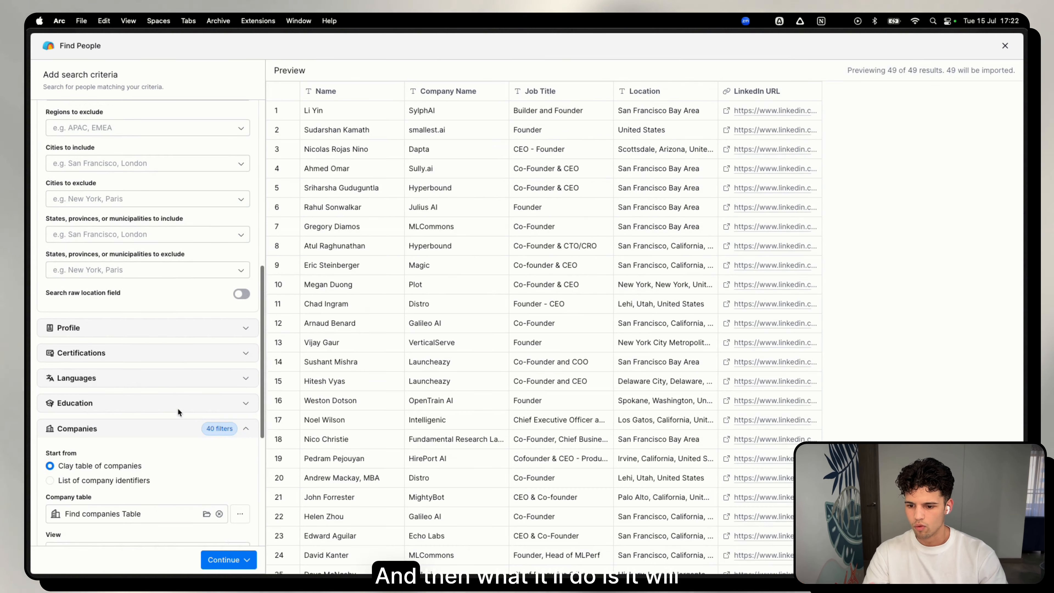
scroll(146, 431, down, 1)
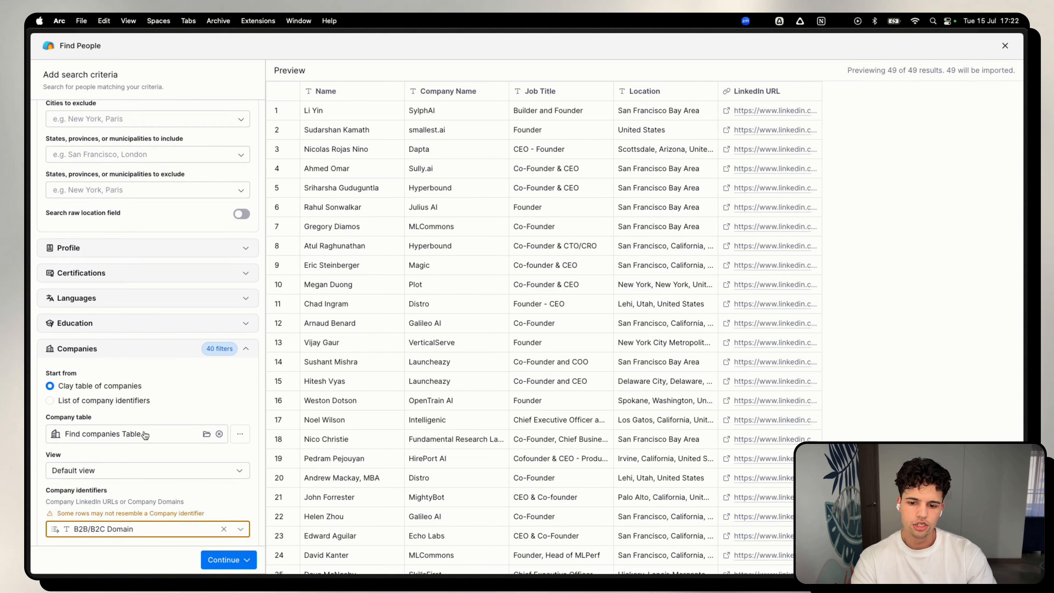
scroll(145, 434, down, 1)
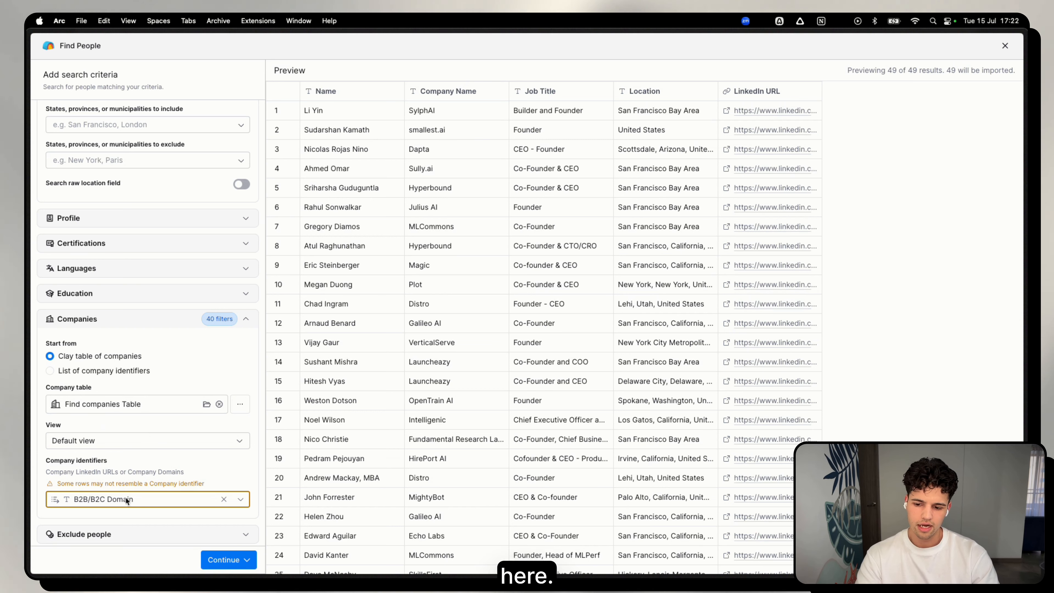
mouse_move(125, 503)
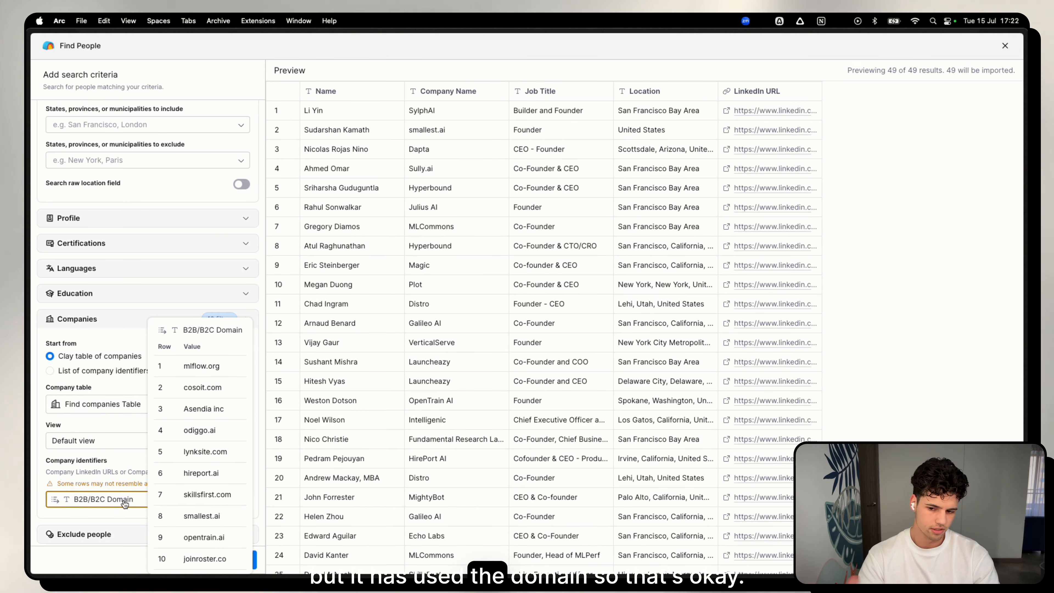
Check the company identifier values again and look at the options for excluding people from the search.
scroll(113, 465, down, 2)
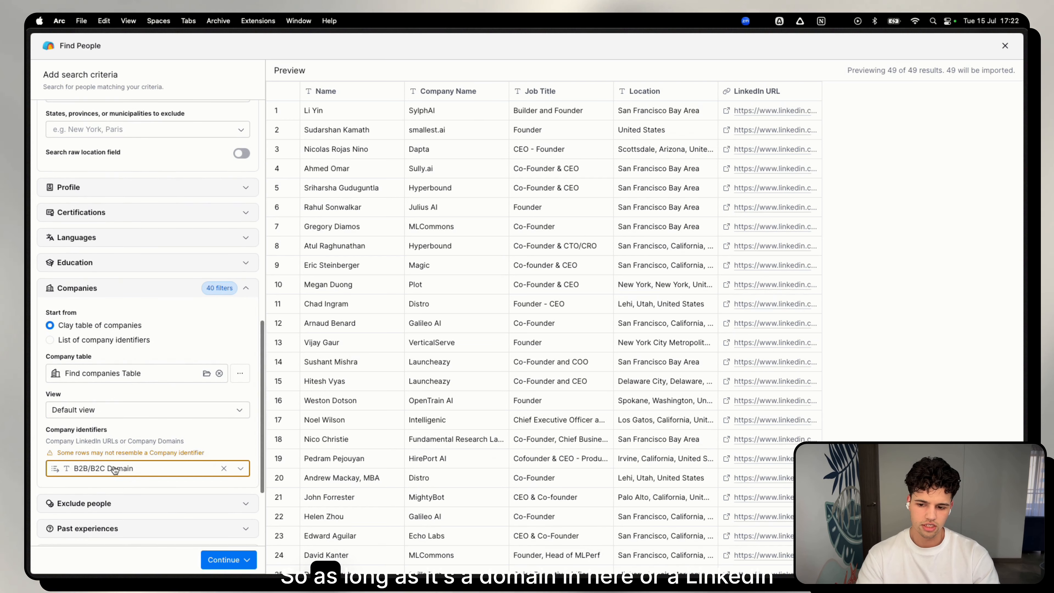
mouse_move(112, 473)
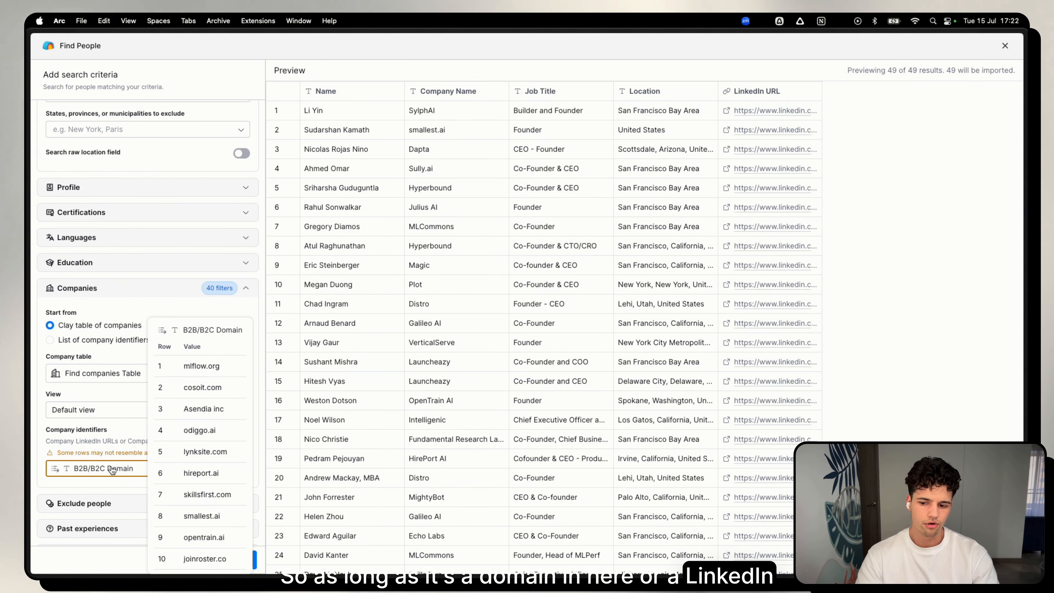
scroll(117, 449, down, 3)
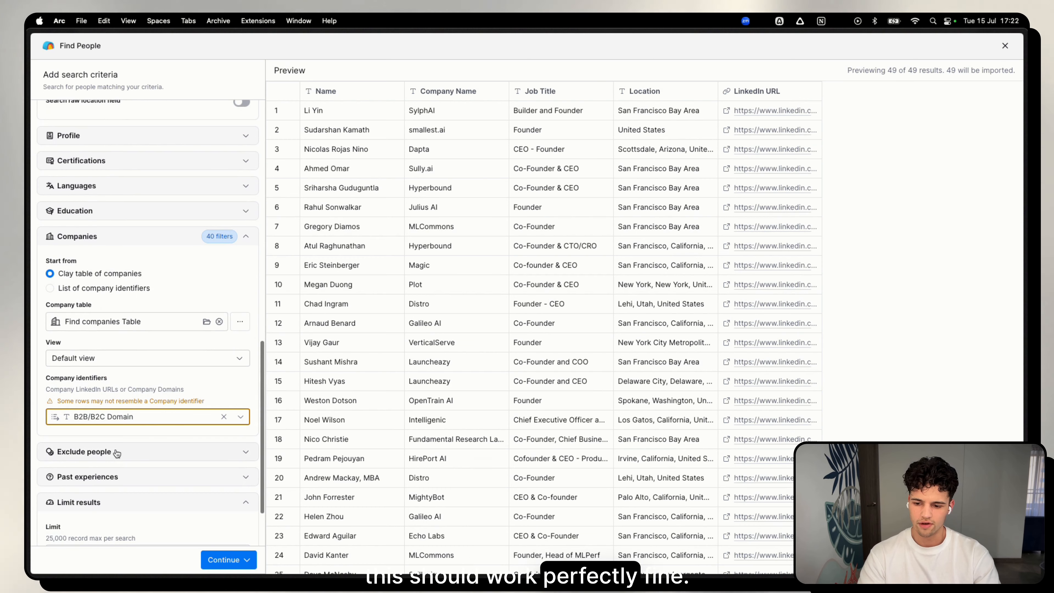
scroll(120, 444, down, 1)
click(130, 439)
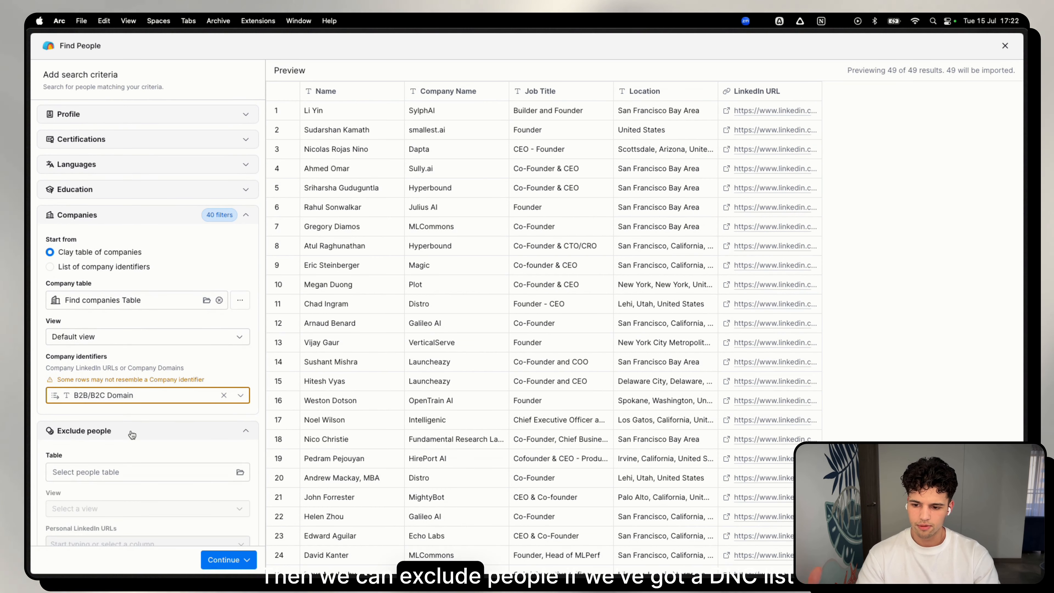
click(131, 434)
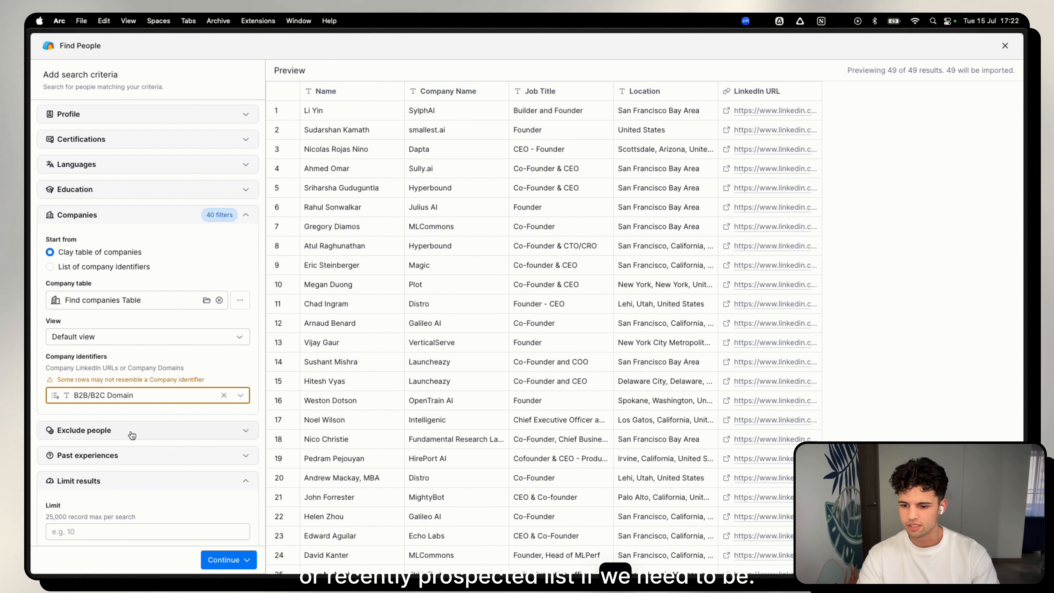
Try including past experiences in the people search, and turn the option back off.
scroll(127, 455, down, 1)
click(123, 453)
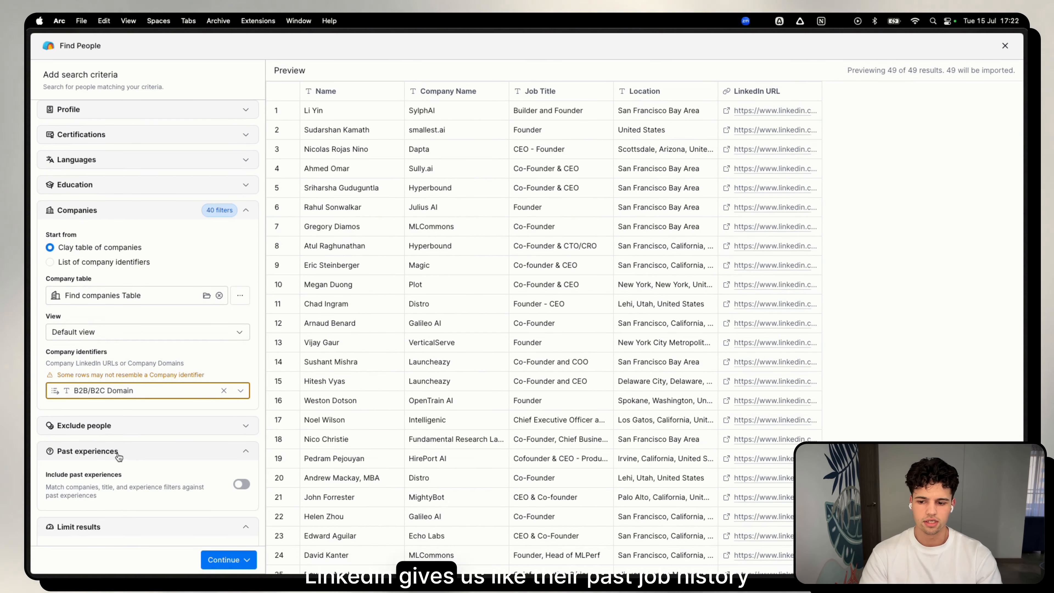
click(111, 452)
click(113, 452)
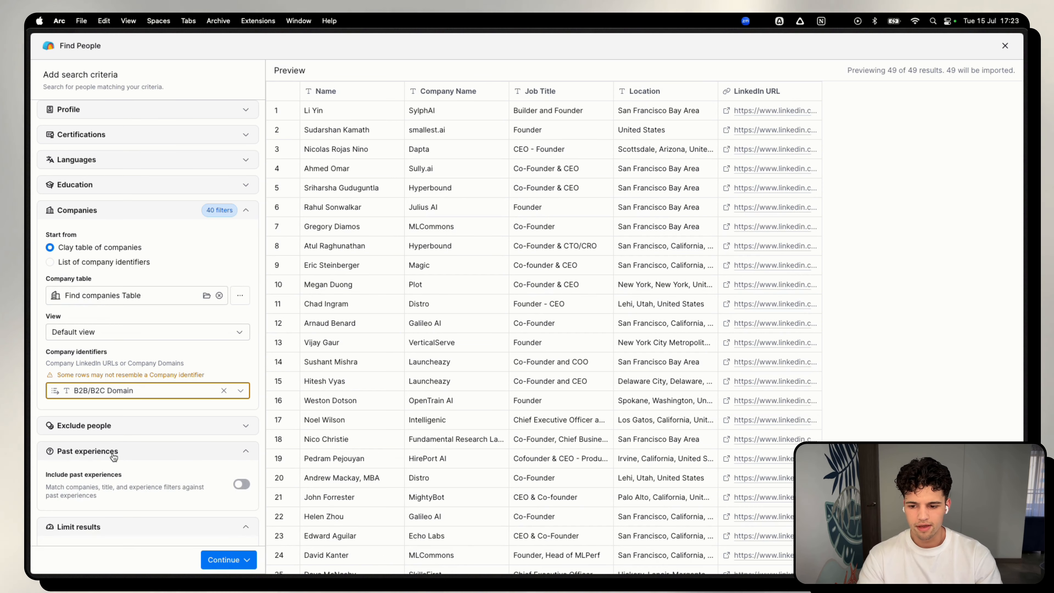
click(241, 485)
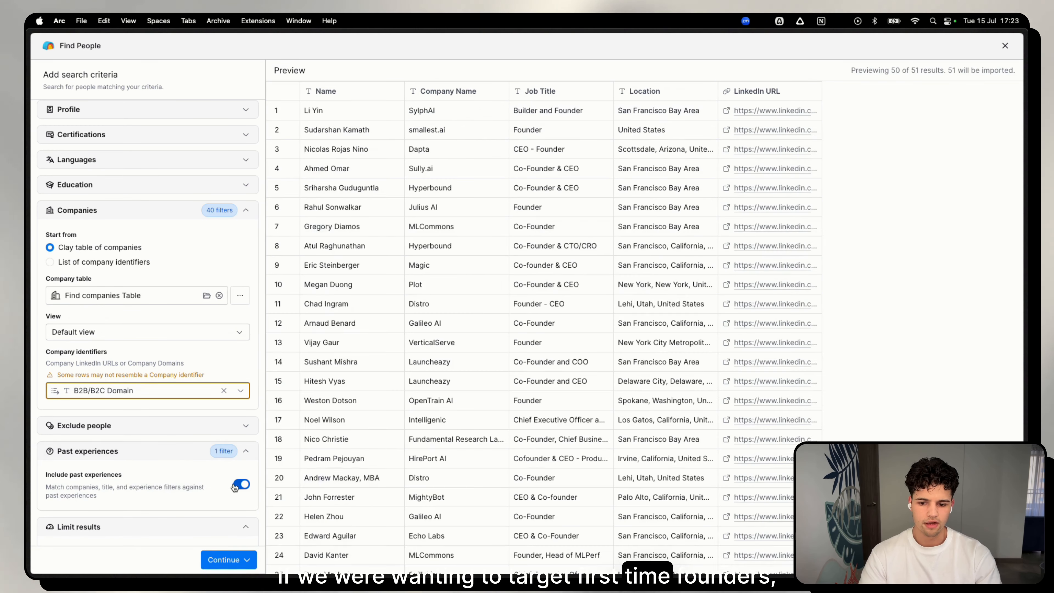
click(242, 484)
Collapse the location and company filters and import the matching people into a new table without additional enrichments.
scroll(103, 387, up, 5)
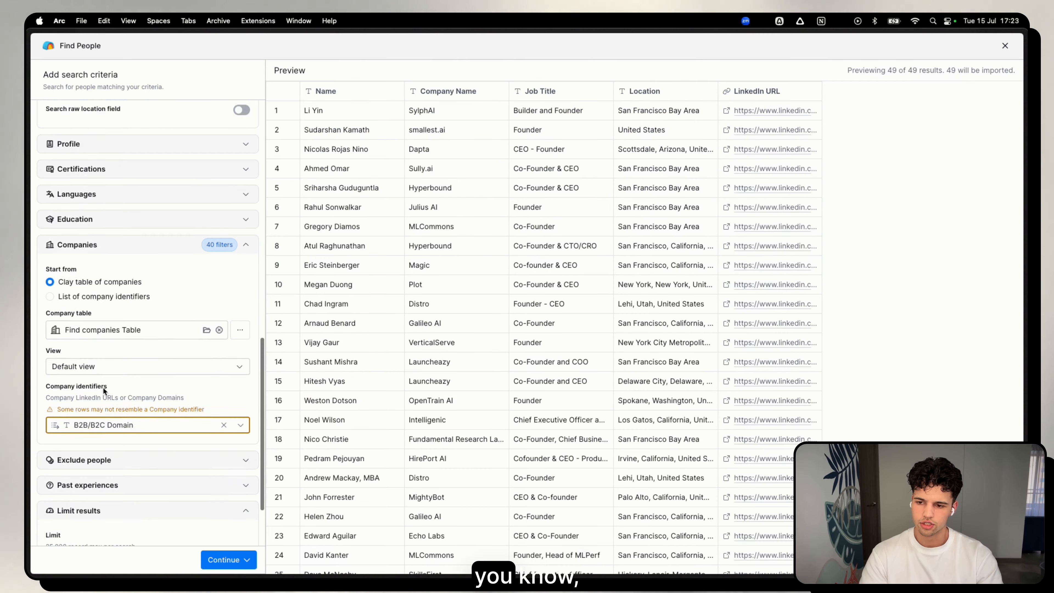
scroll(98, 354, up, 8)
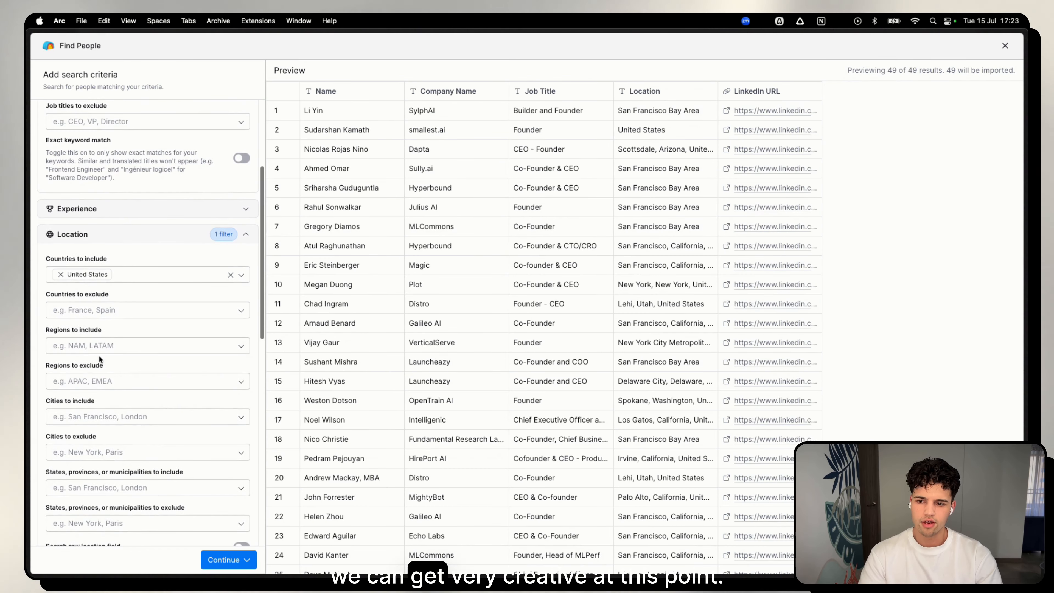
click(120, 235)
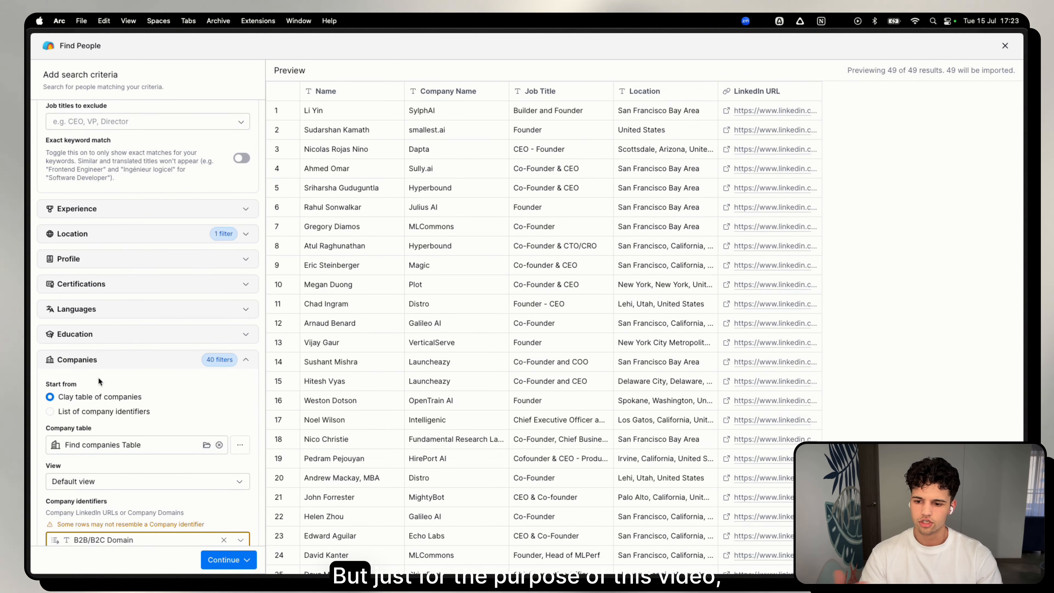
click(89, 360)
scroll(104, 427, up, 3)
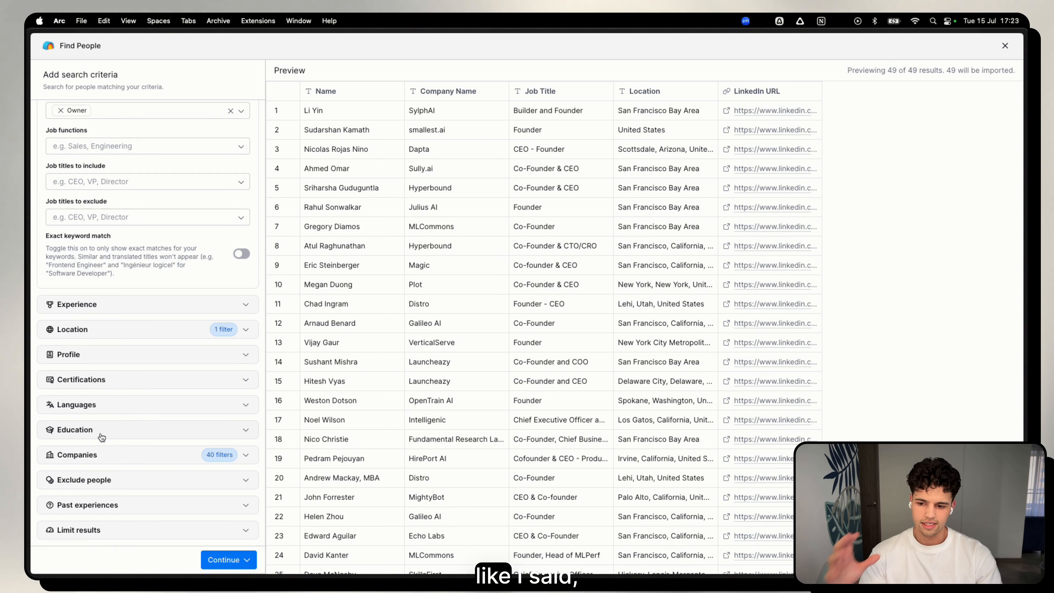
scroll(191, 515, up, 1)
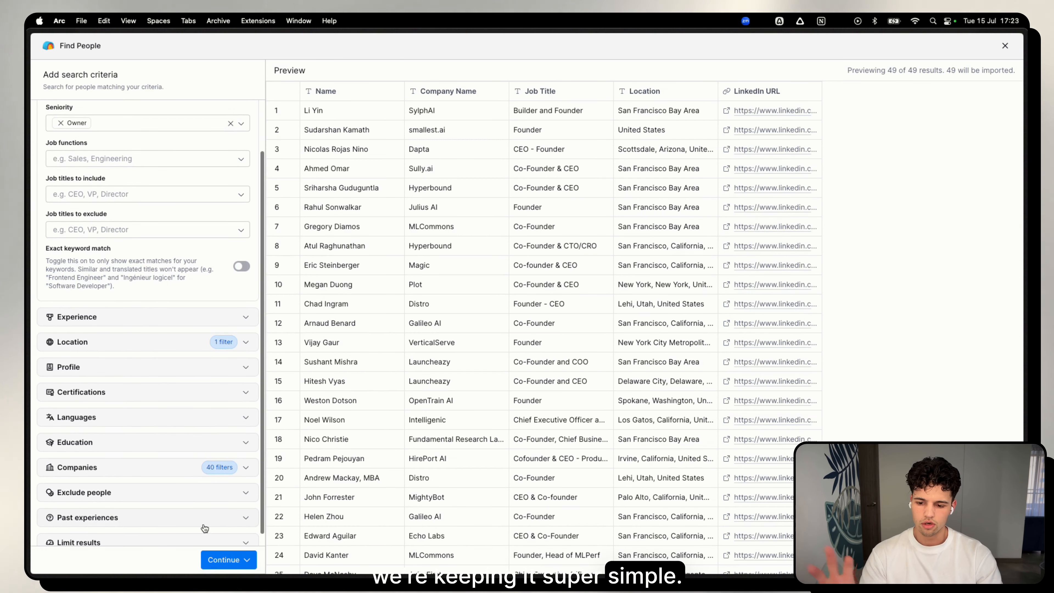
click(222, 559)
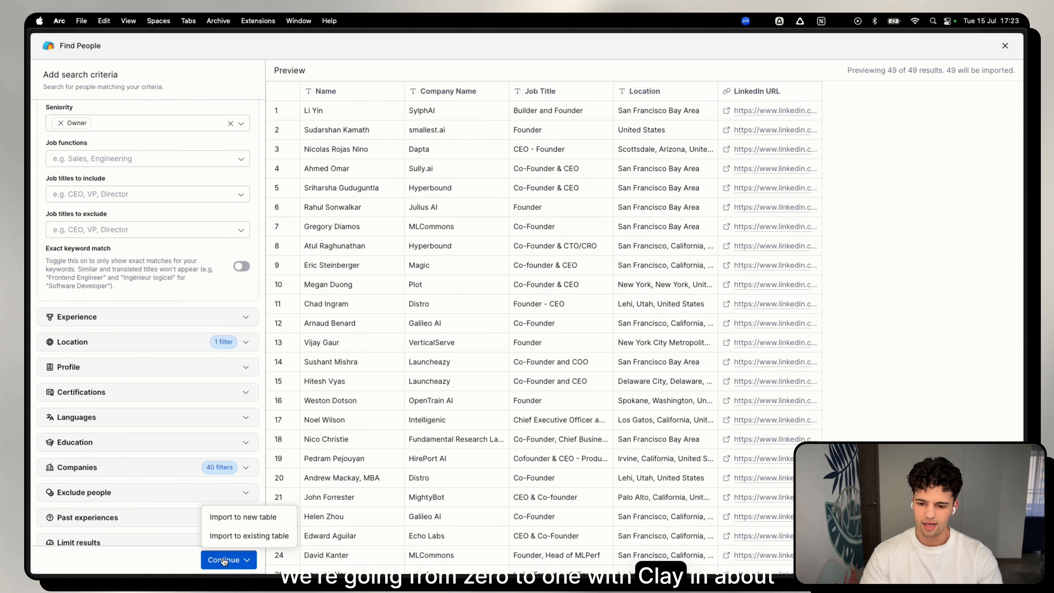
click(236, 523)
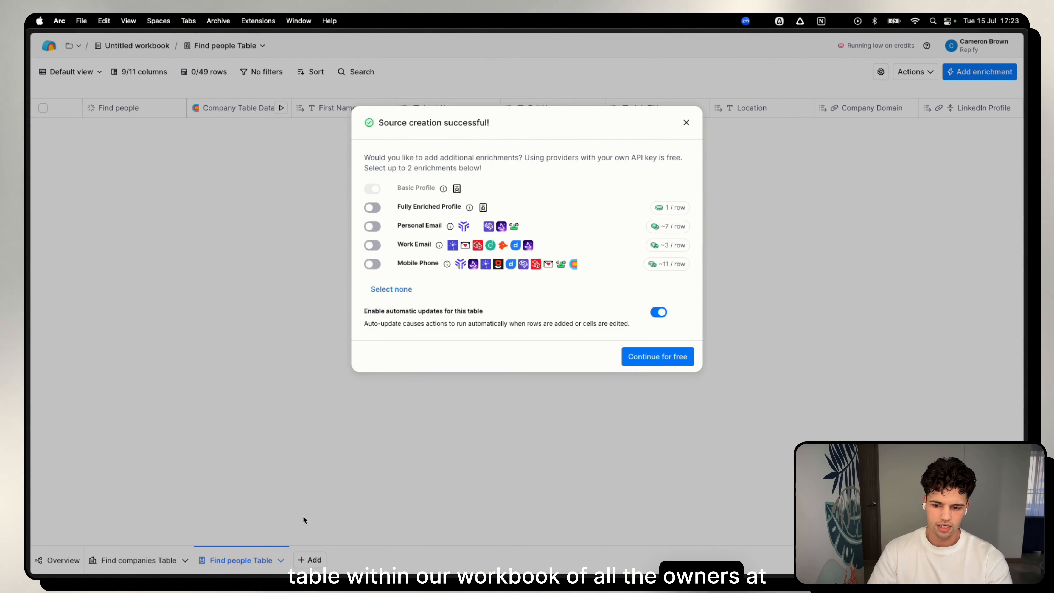
click(308, 388)
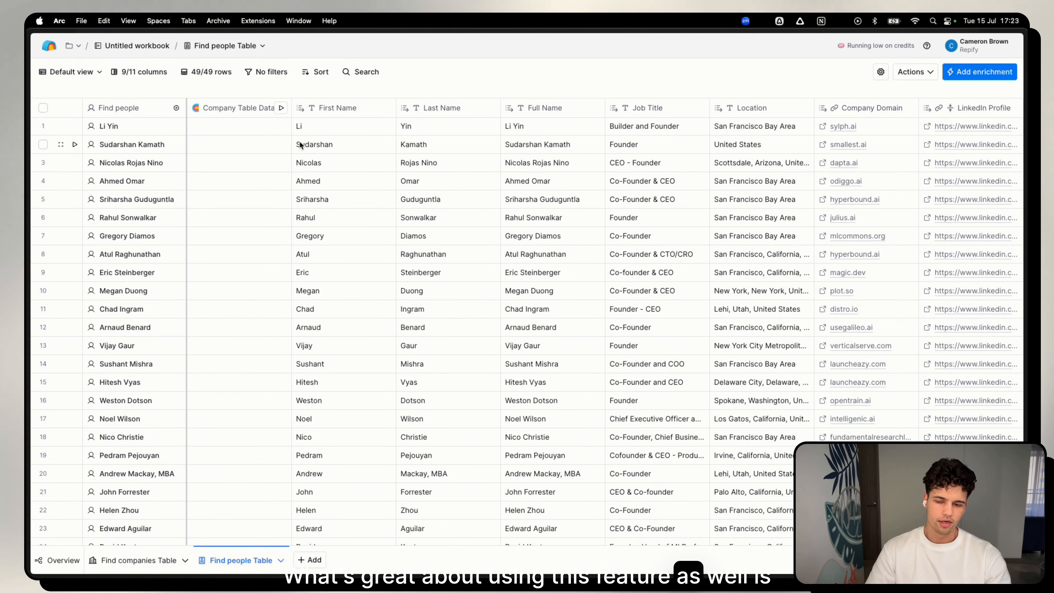
Run the Company Table Data lookup for the fourth person only and inspect the company details it returns.
scroll(268, 181, down, 2)
scroll(269, 181, up, 2)
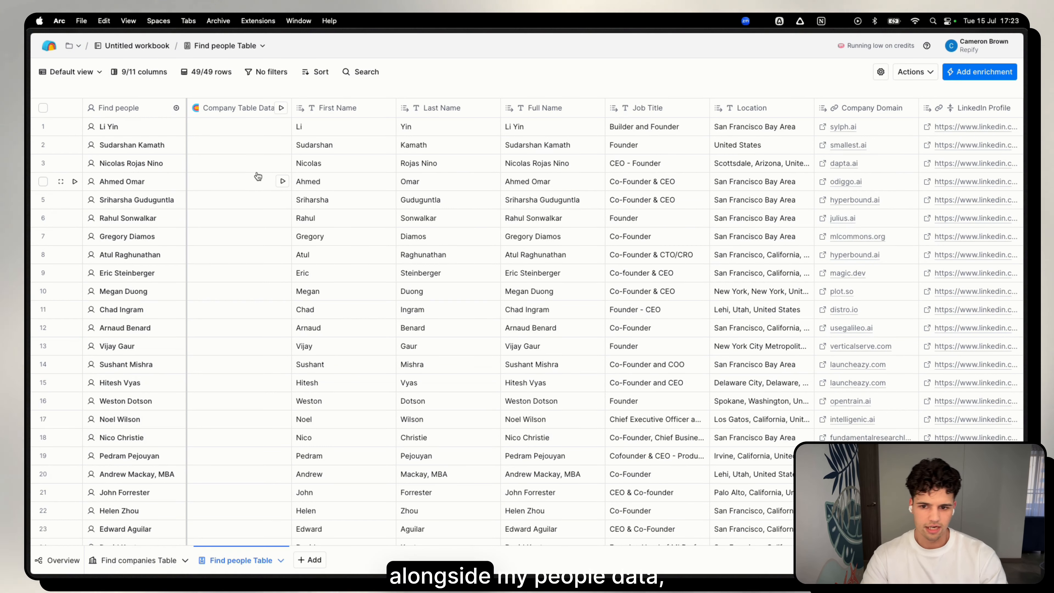
click(264, 184)
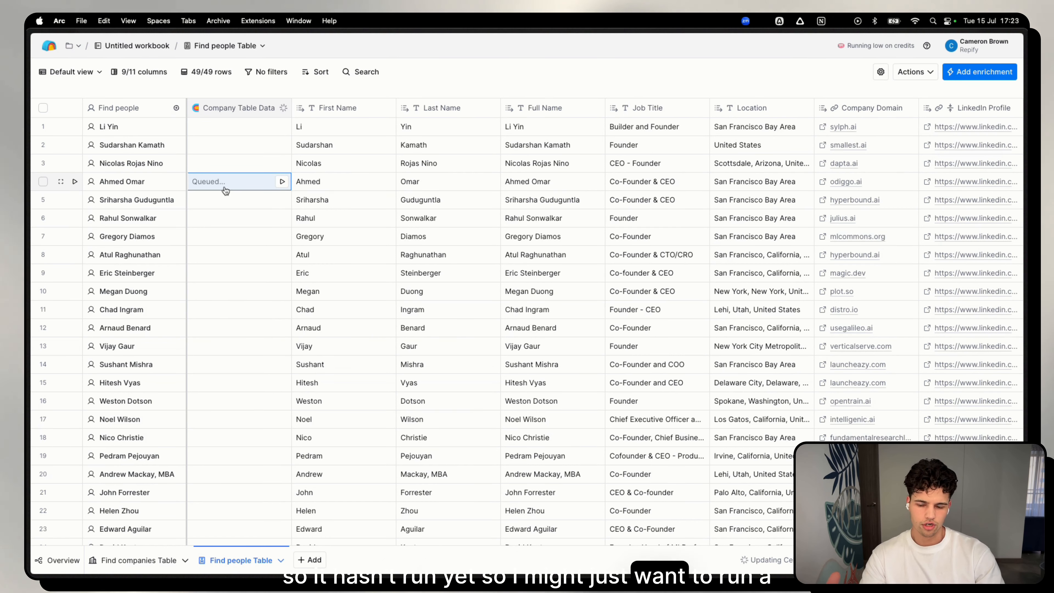
click(283, 181)
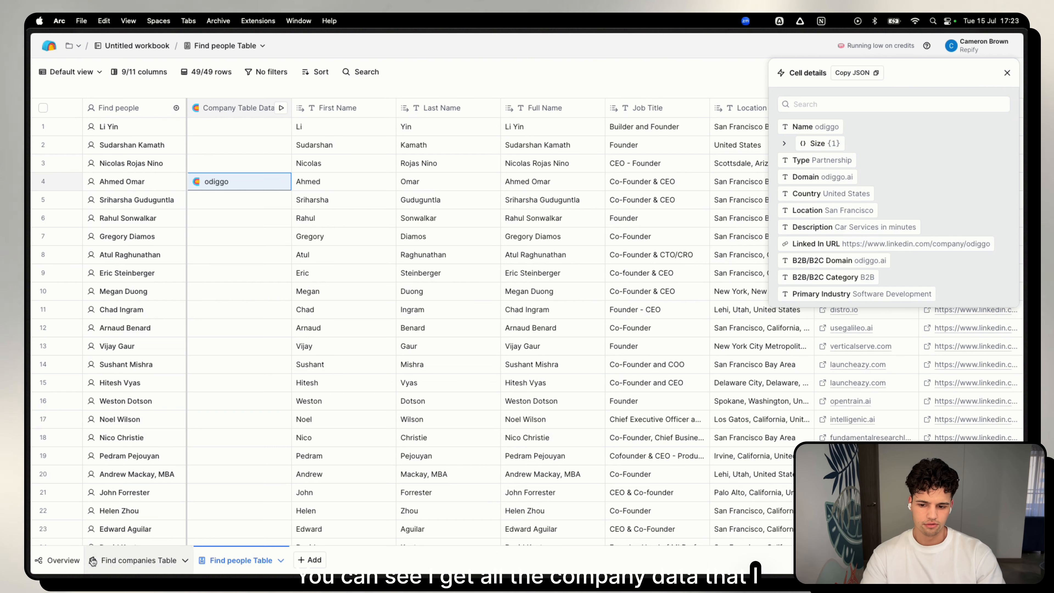
click(862, 261)
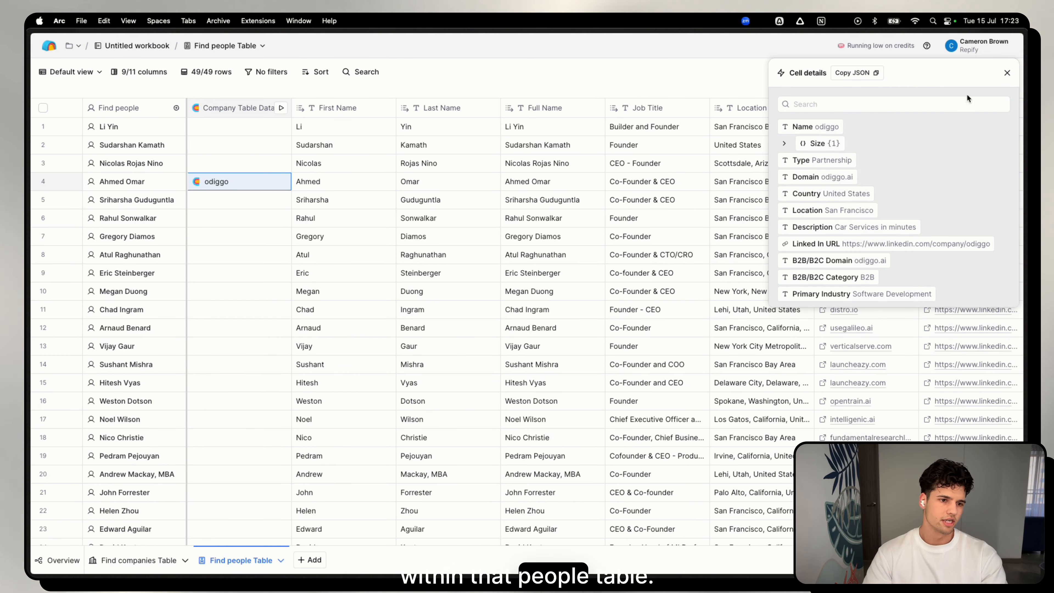
click(1007, 73)
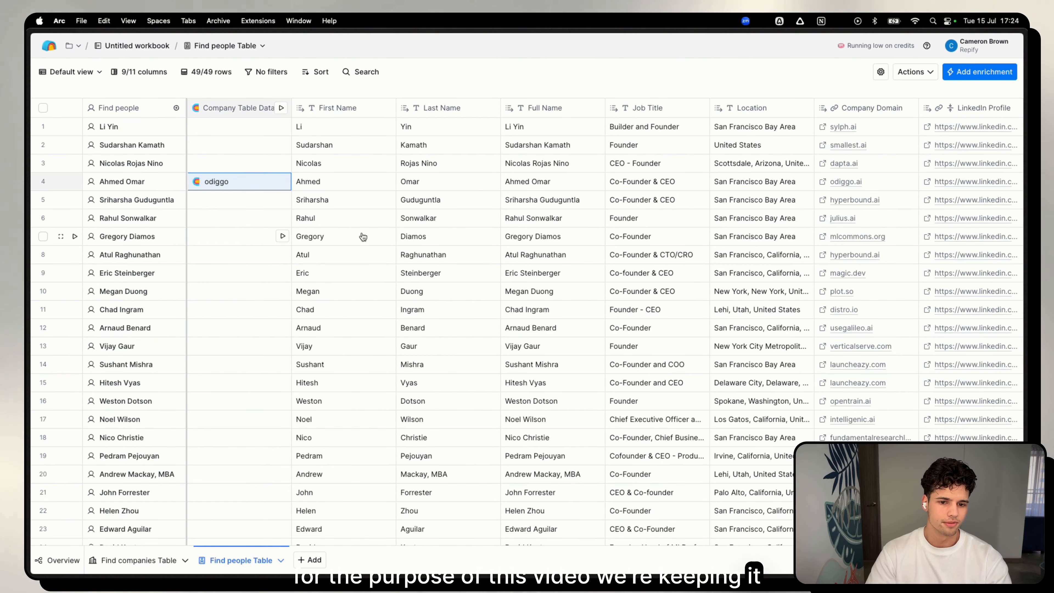
Search the enrichments for "lead magic" and add LeadMagic's Find work email to the people table.
scroll(354, 238, right, 2)
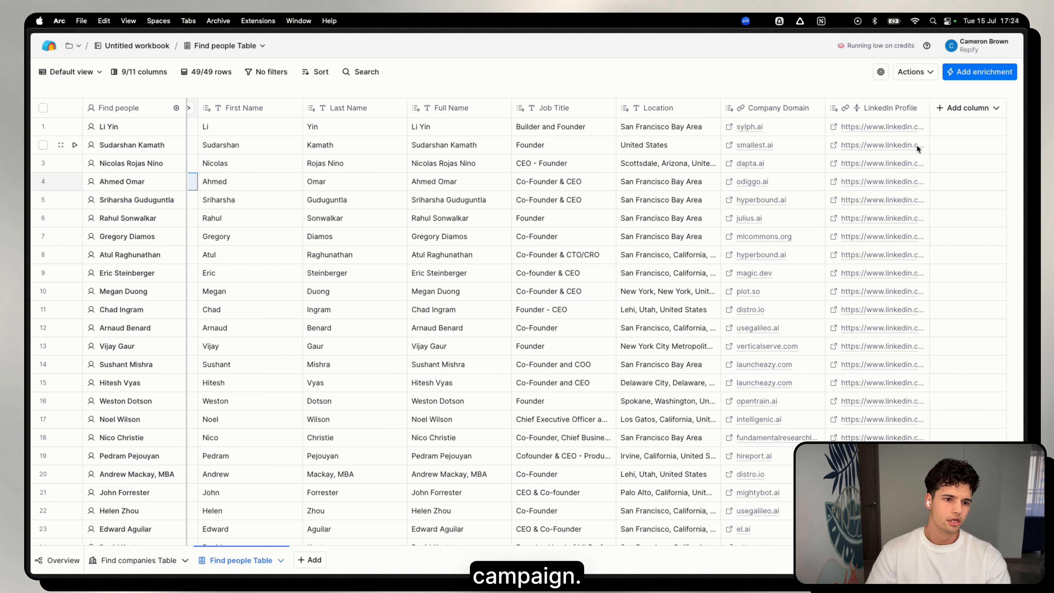
click(969, 109)
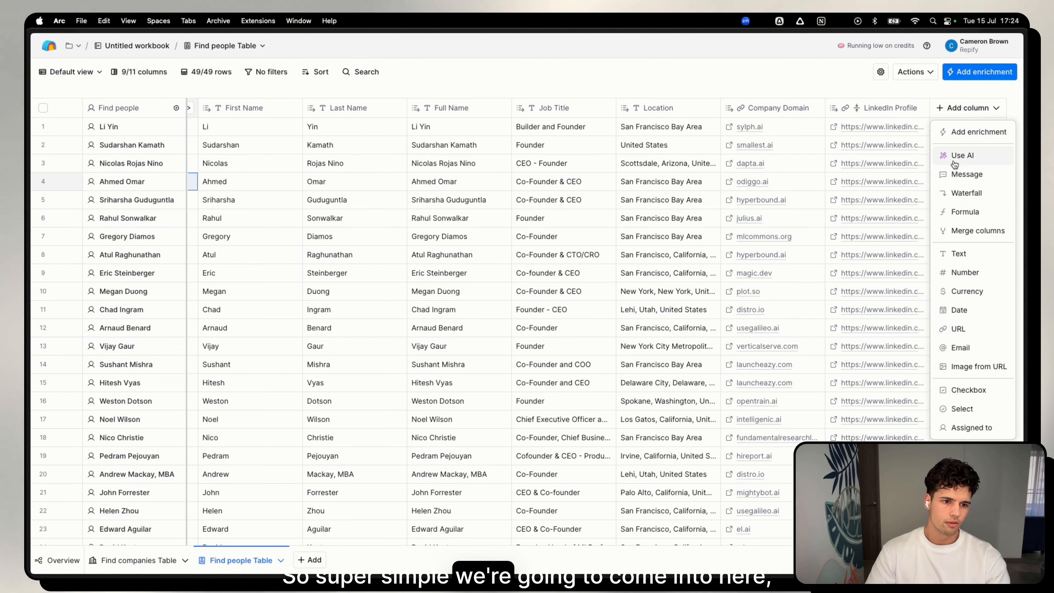
click(966, 132)
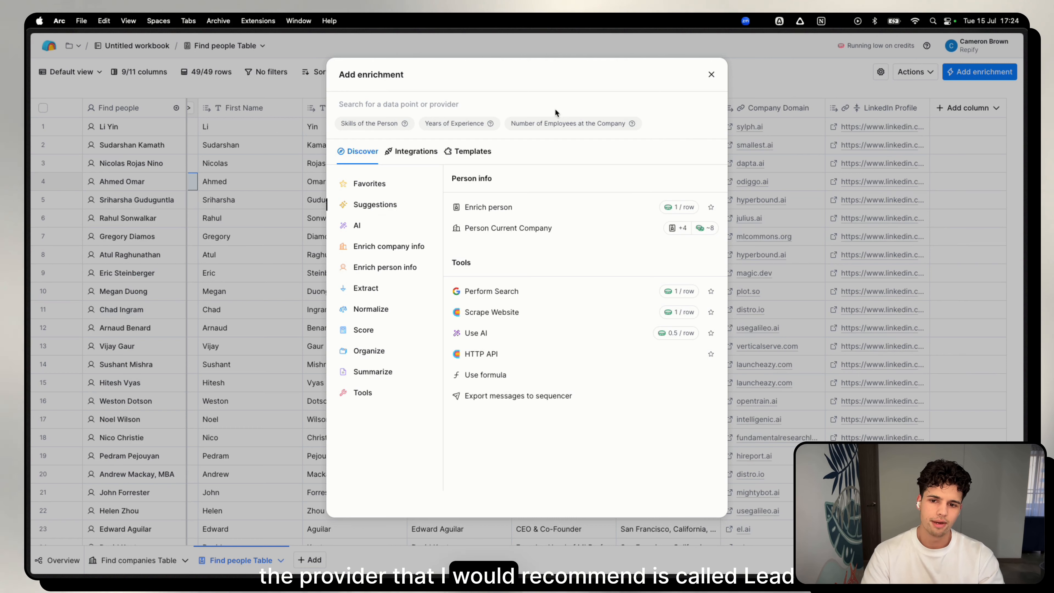
text(l)
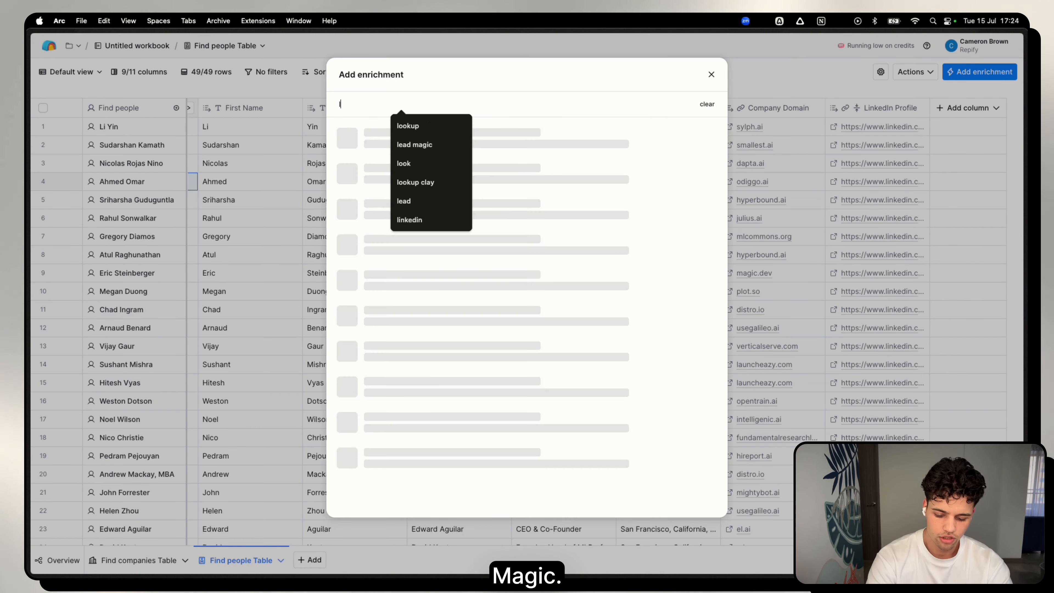
text(ead magic)
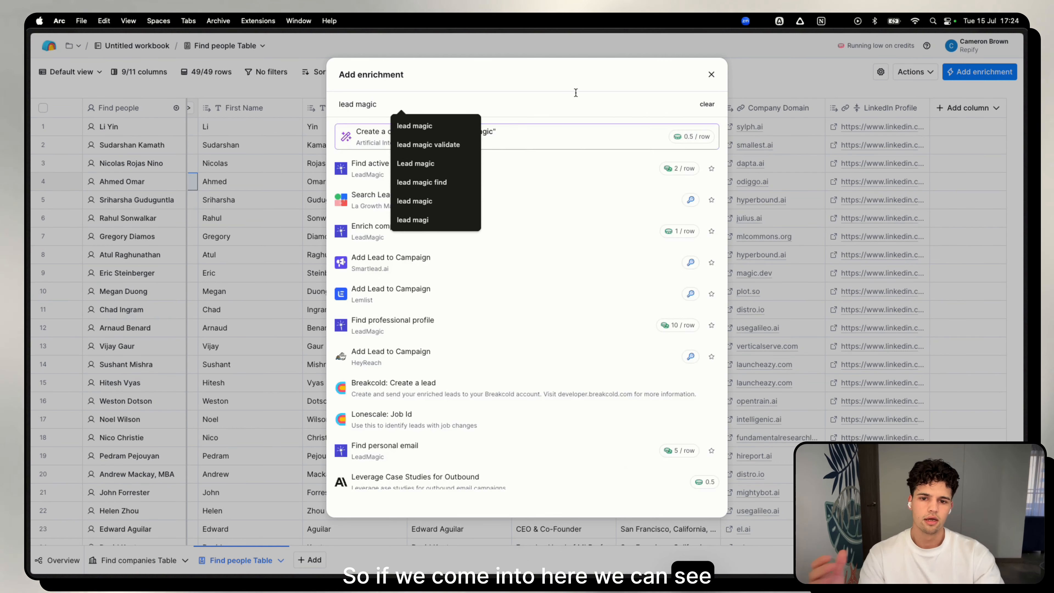
click(565, 74)
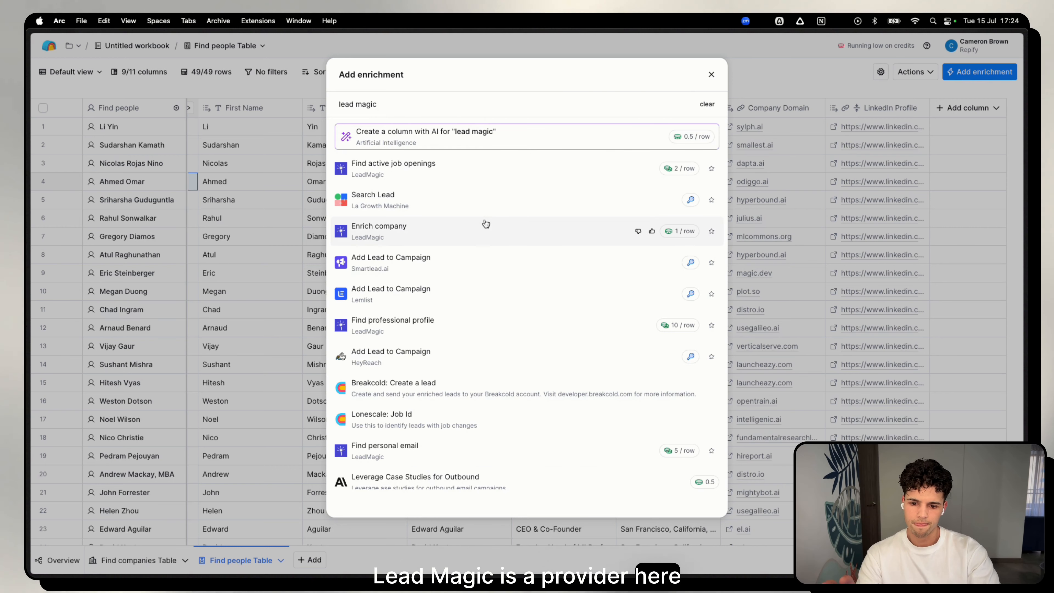
scroll(468, 434, down, 2)
scroll(468, 434, down, 5)
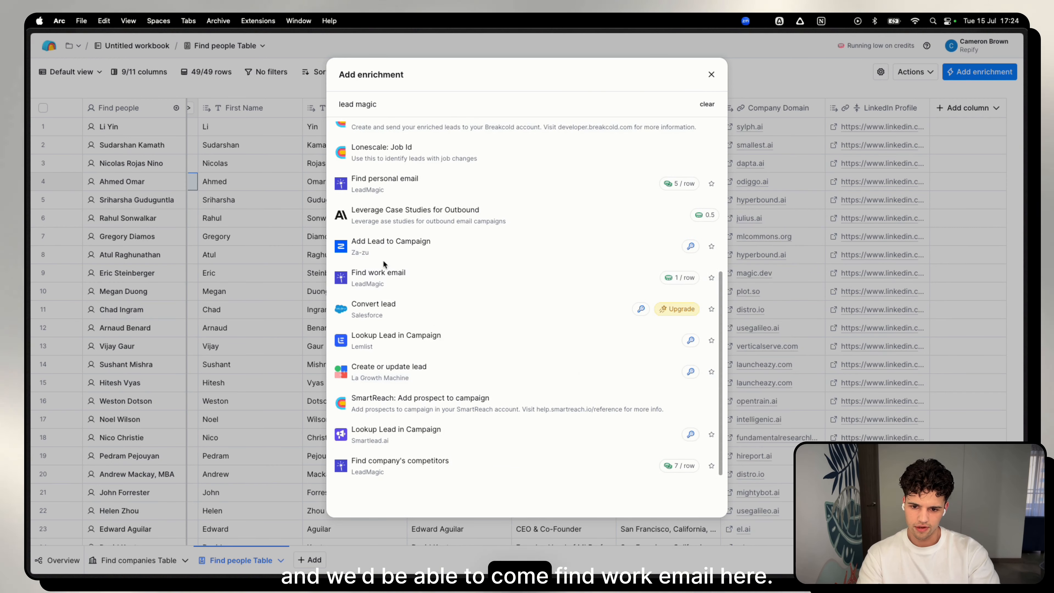
click(379, 278)
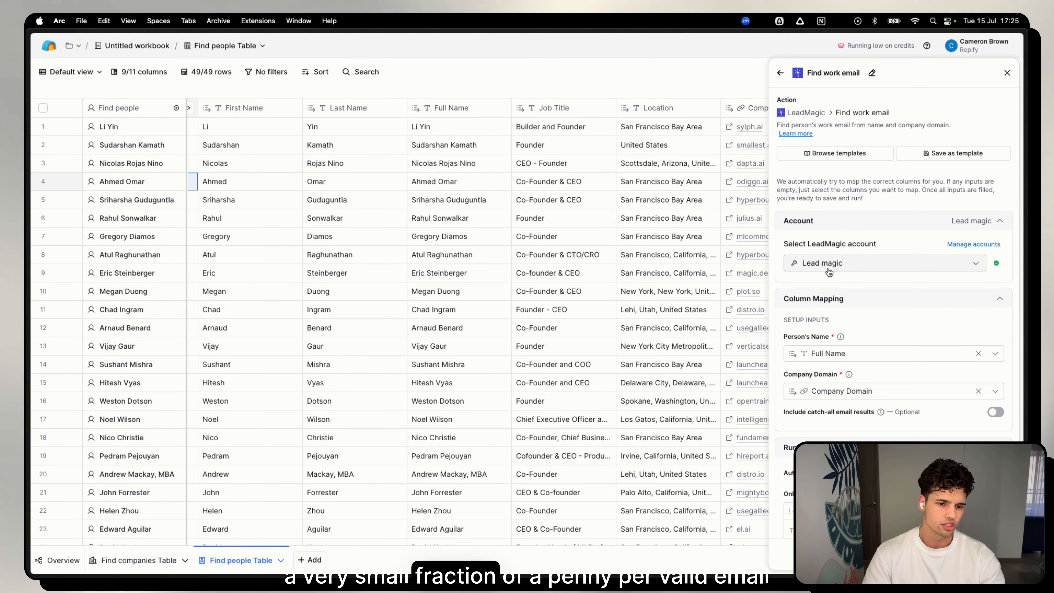
Keep the Full Name and Company Domain mapping, output Email, Status and Mx Provider as columns, and run the work email lookup.
scroll(697, 266, right, 5)
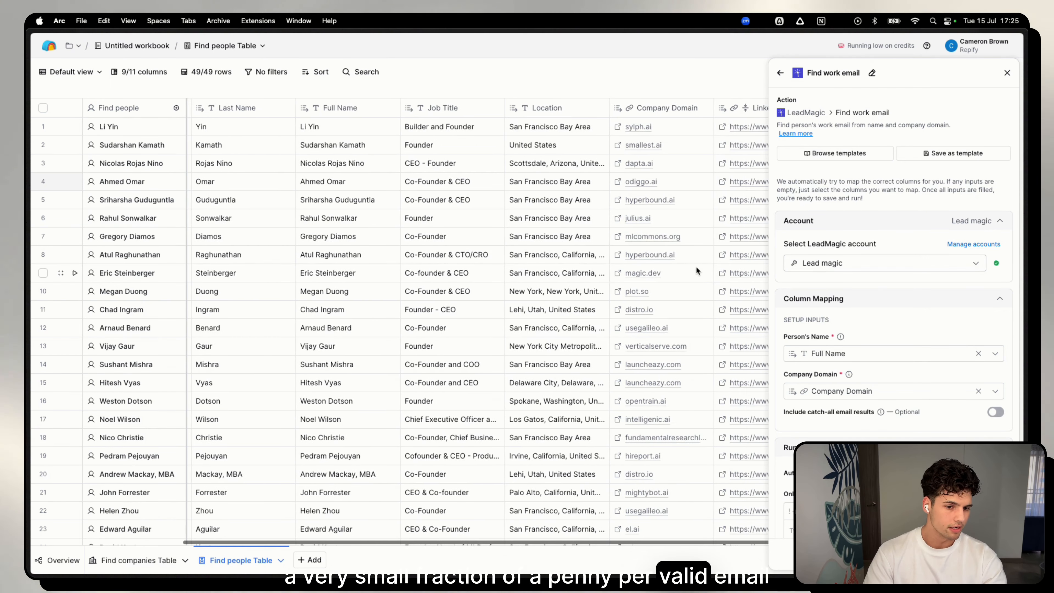
scroll(697, 268, right, 4)
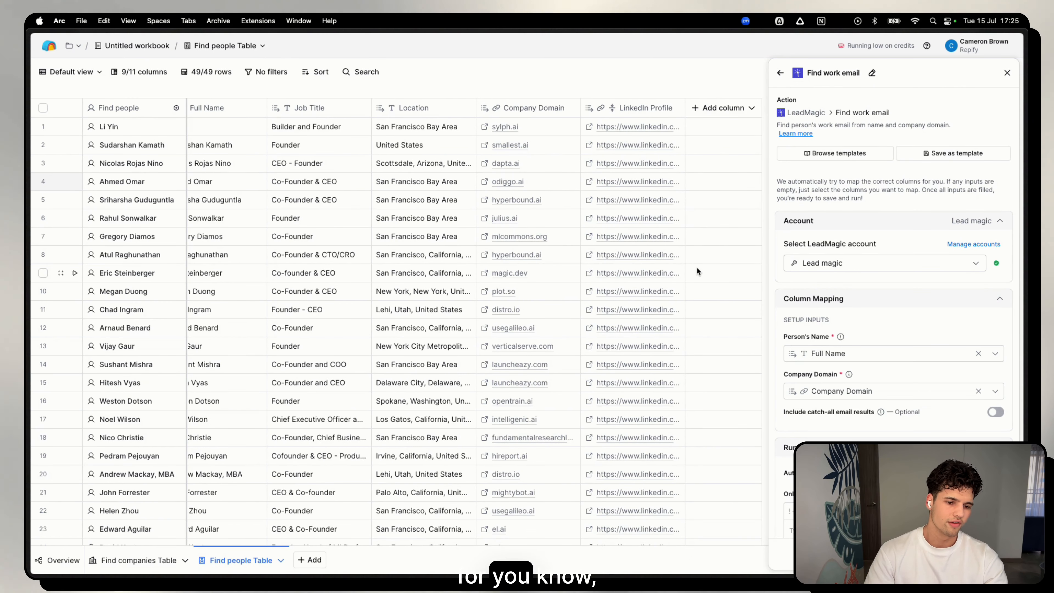
scroll(774, 239, down, 1)
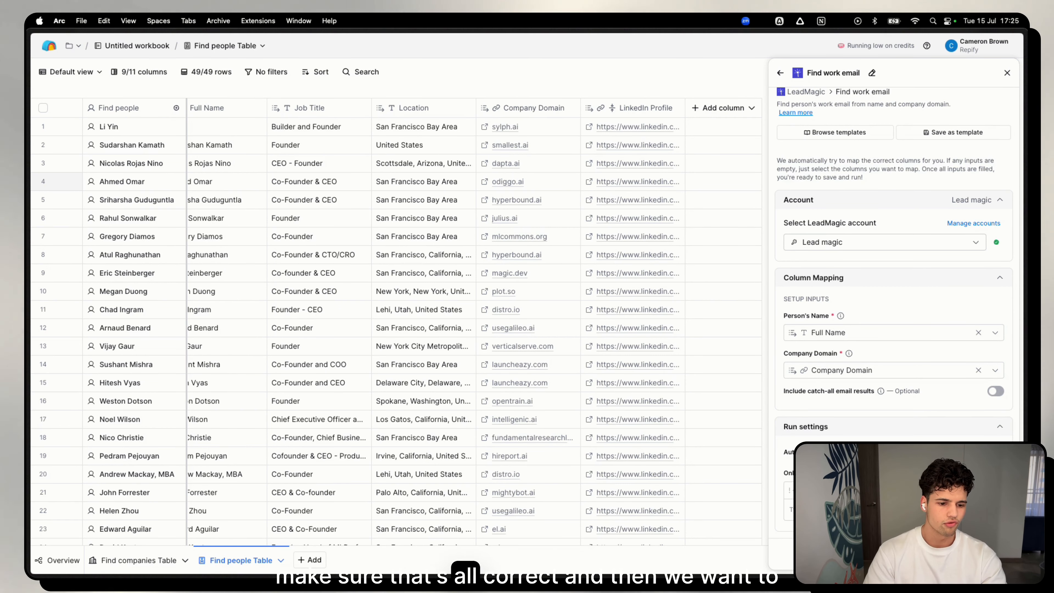
click(961, 554)
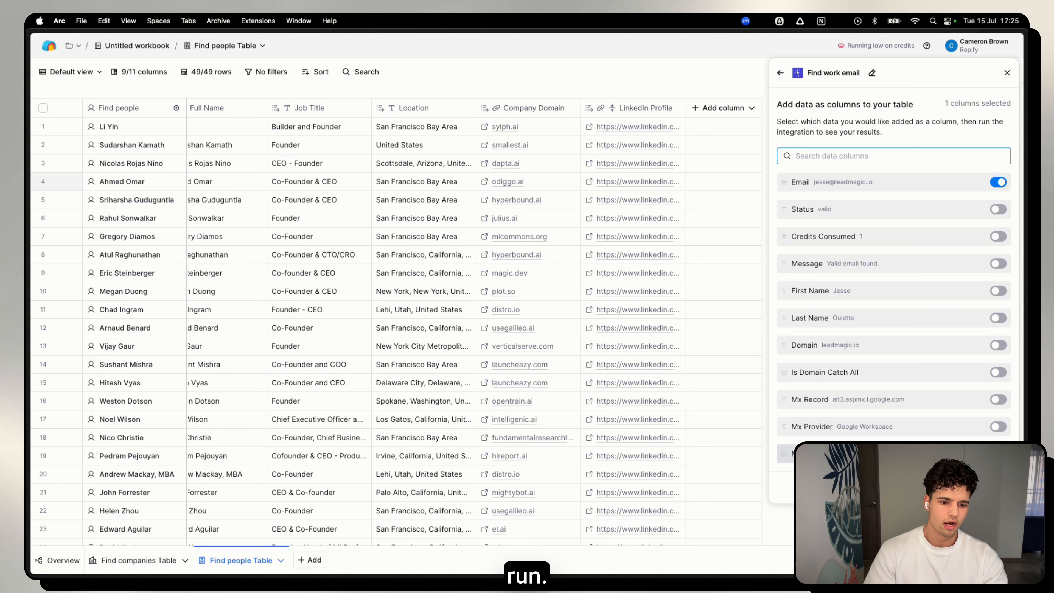
click(967, 426)
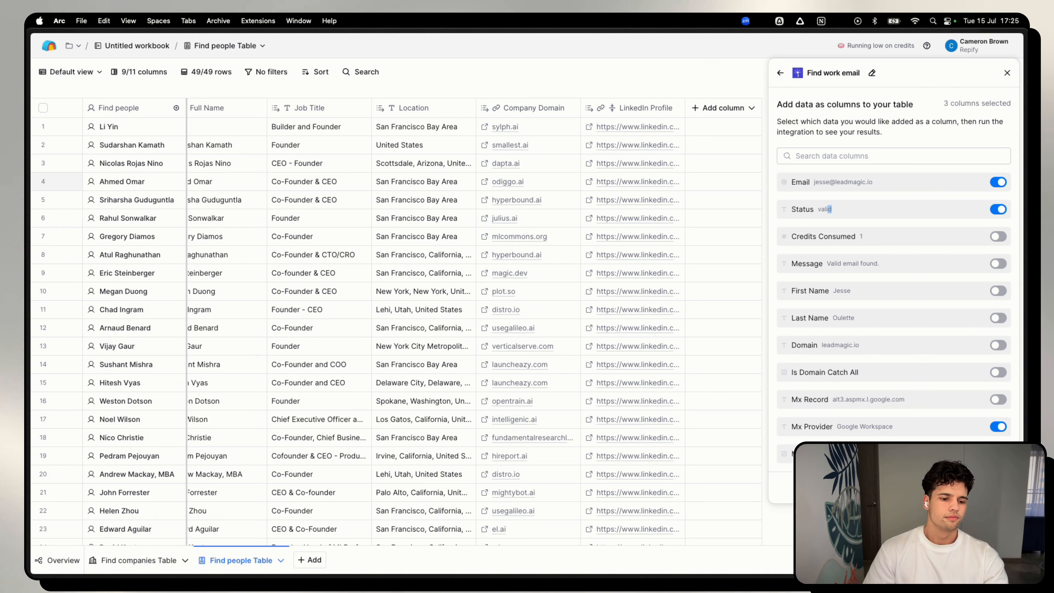
click(975, 488)
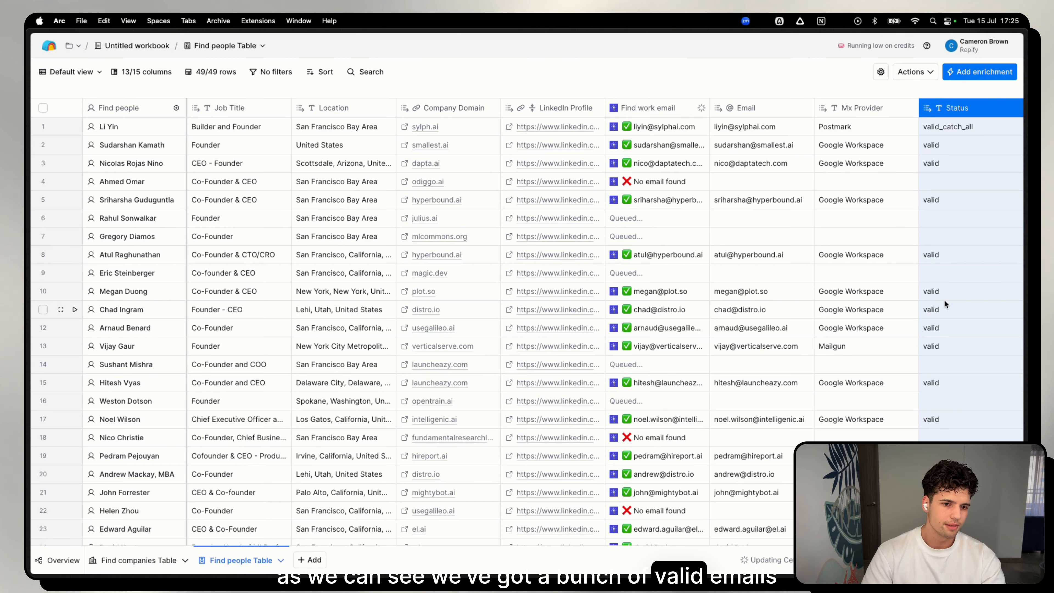
Examine the work email results, mail providers and validation statuses across the people table.
scroll(929, 315, down, 5)
scroll(895, 342, down, 5)
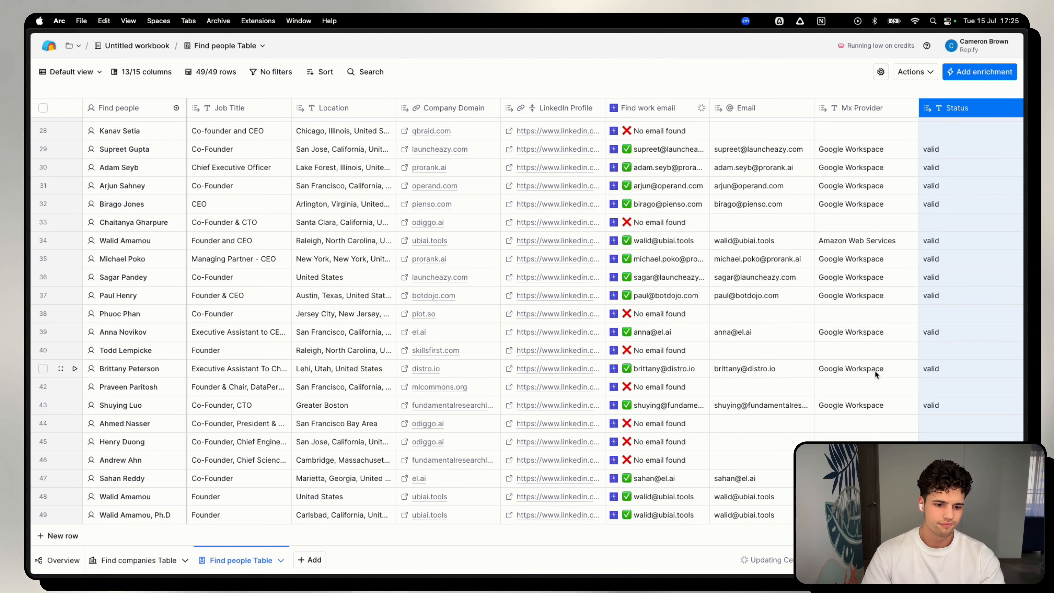
scroll(874, 370, up, 10)
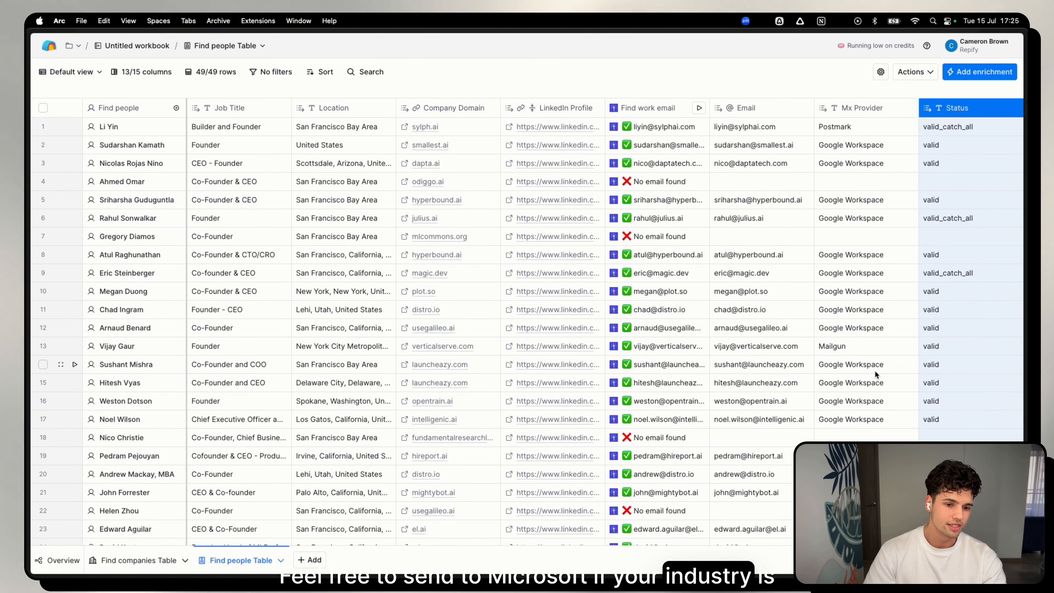
drag(865, 351, 787, 349)
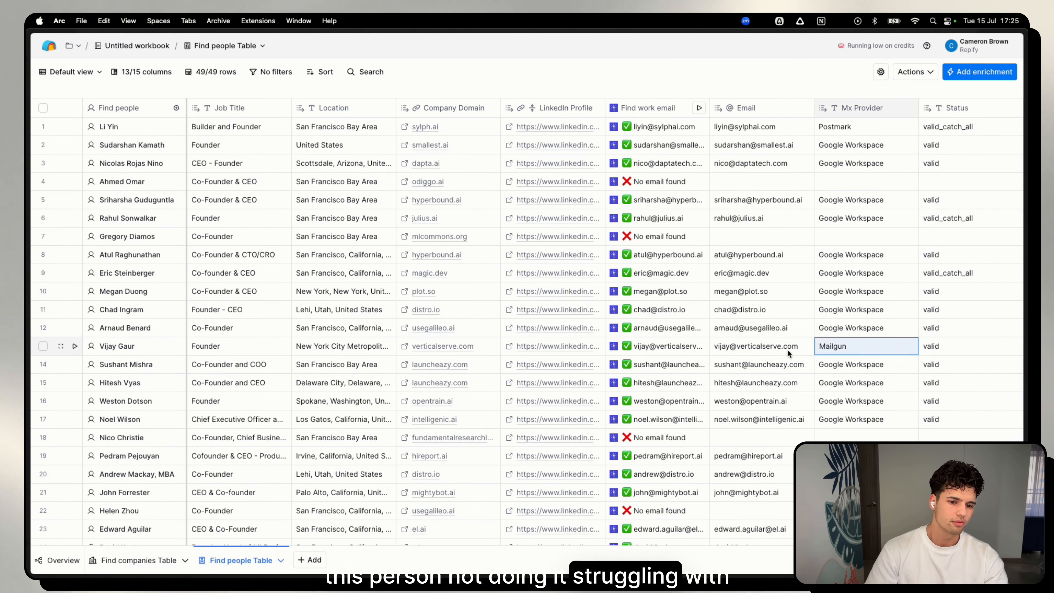
click(844, 361)
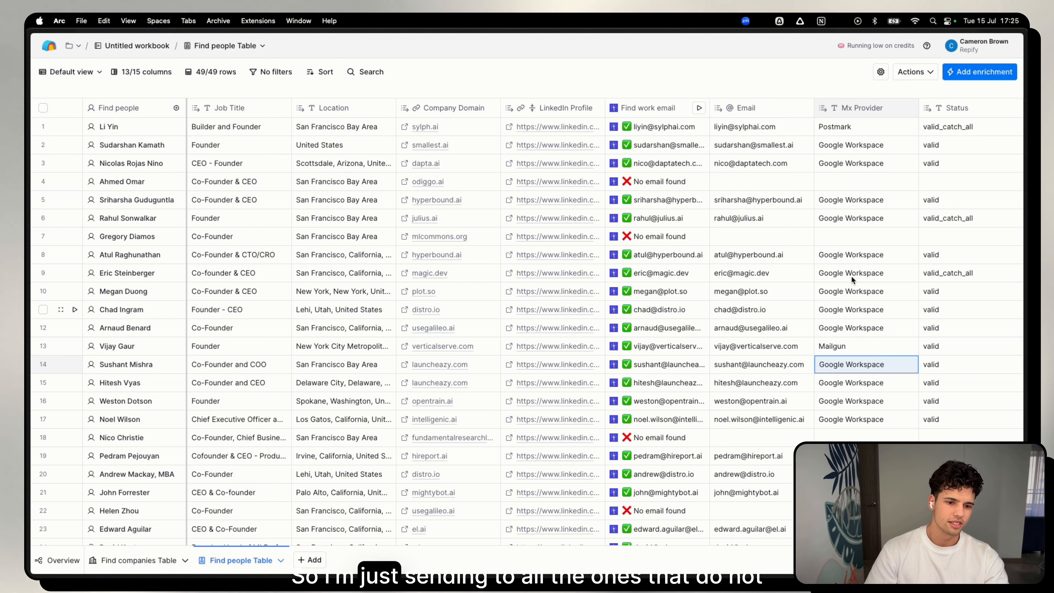
drag(851, 275, 842, 436)
scroll(832, 357, down, 4)
click(827, 293)
drag(827, 294, 828, 432)
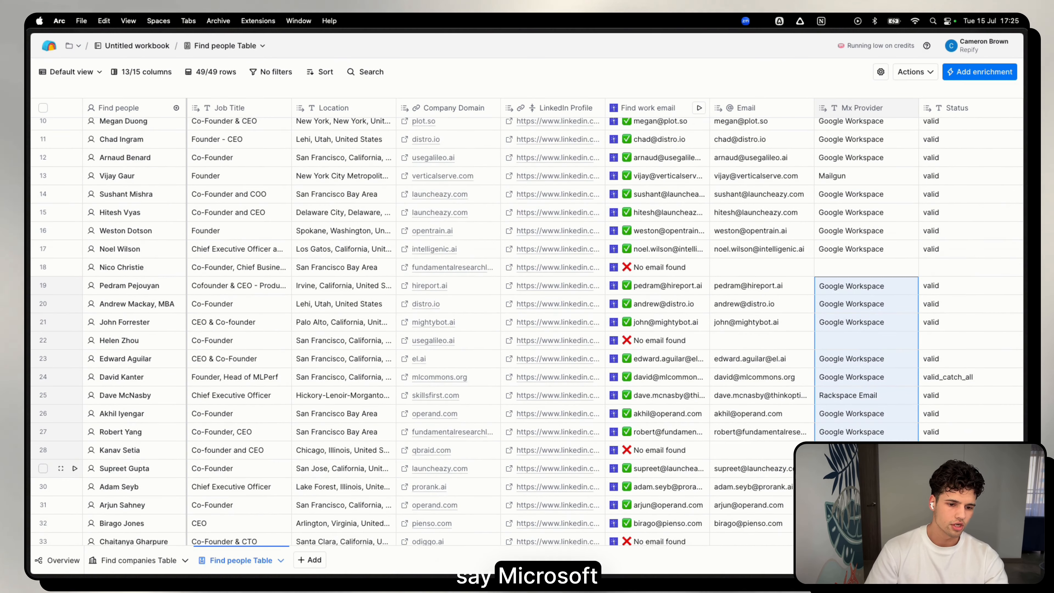
drag(926, 286, 936, 353)
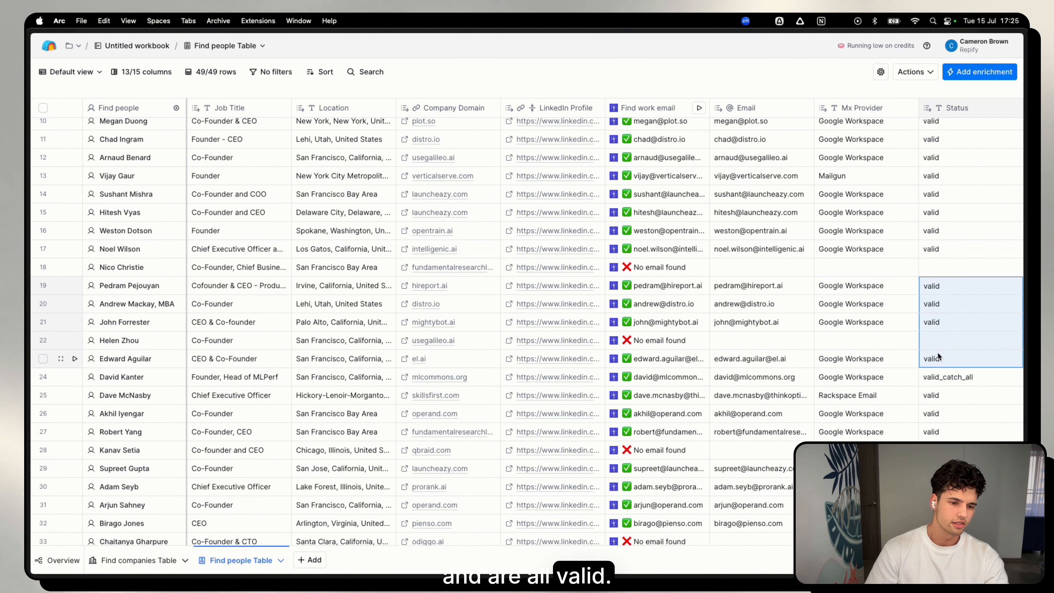
Start a formula column with the prompt "if Status is valid and mx_provider is not Microsoft 365 output true".
scroll(917, 168, right, 3)
click(964, 108)
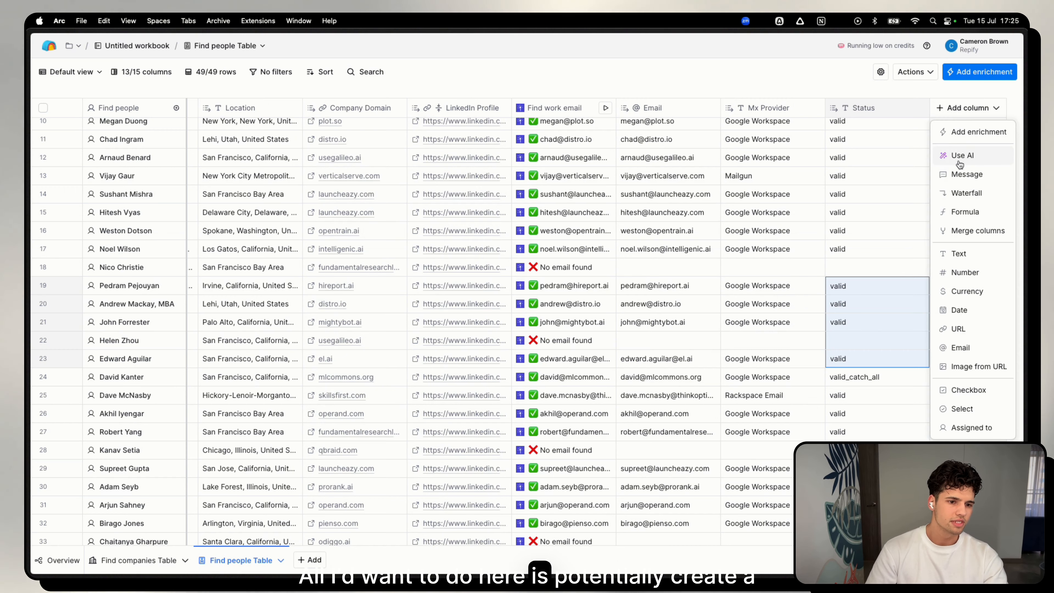
click(965, 212)
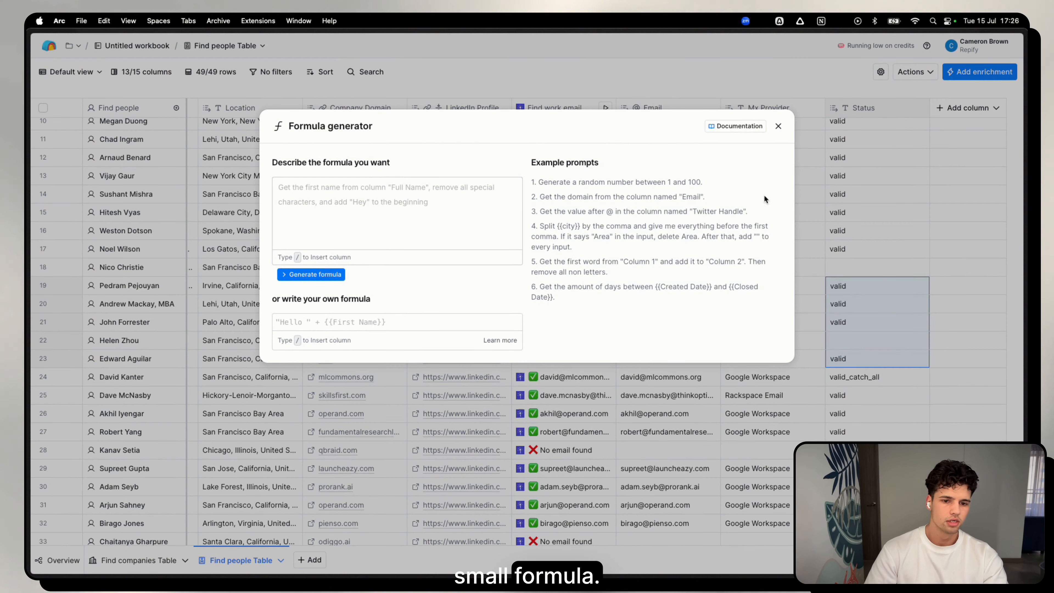
click(419, 212)
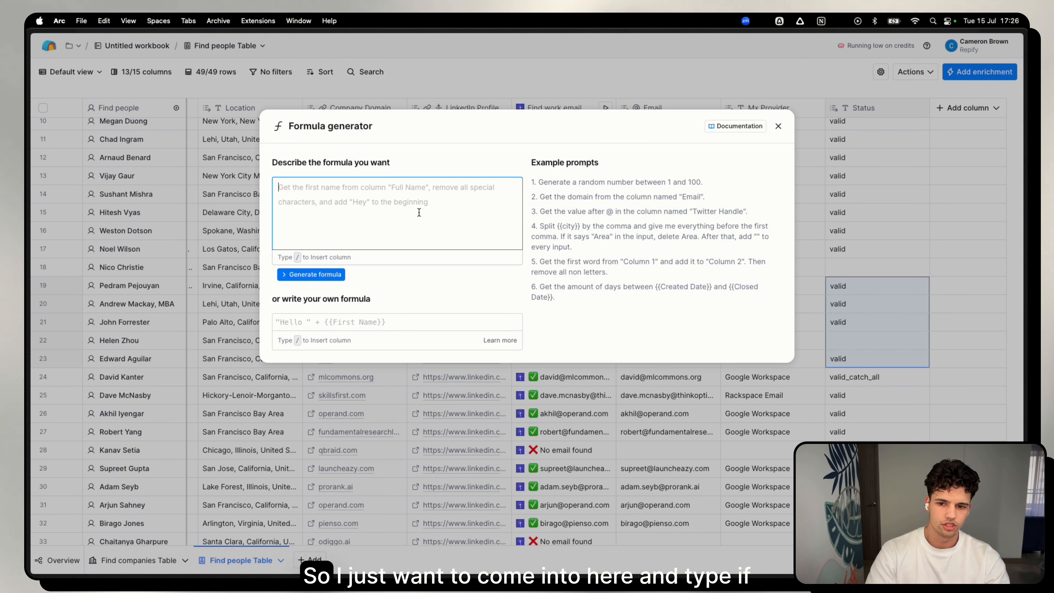
text(if /status)
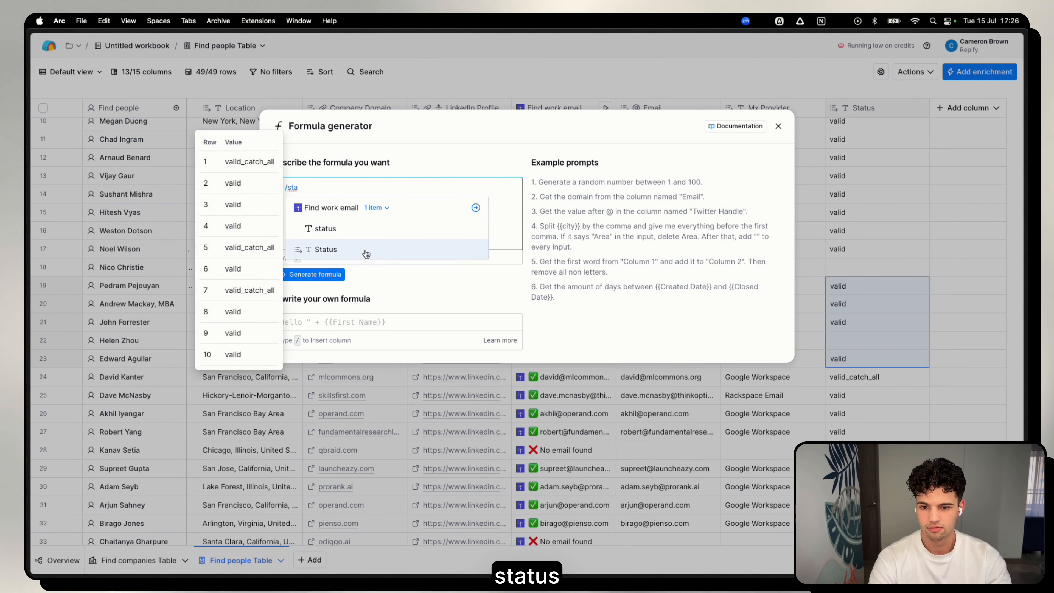
key(Return)
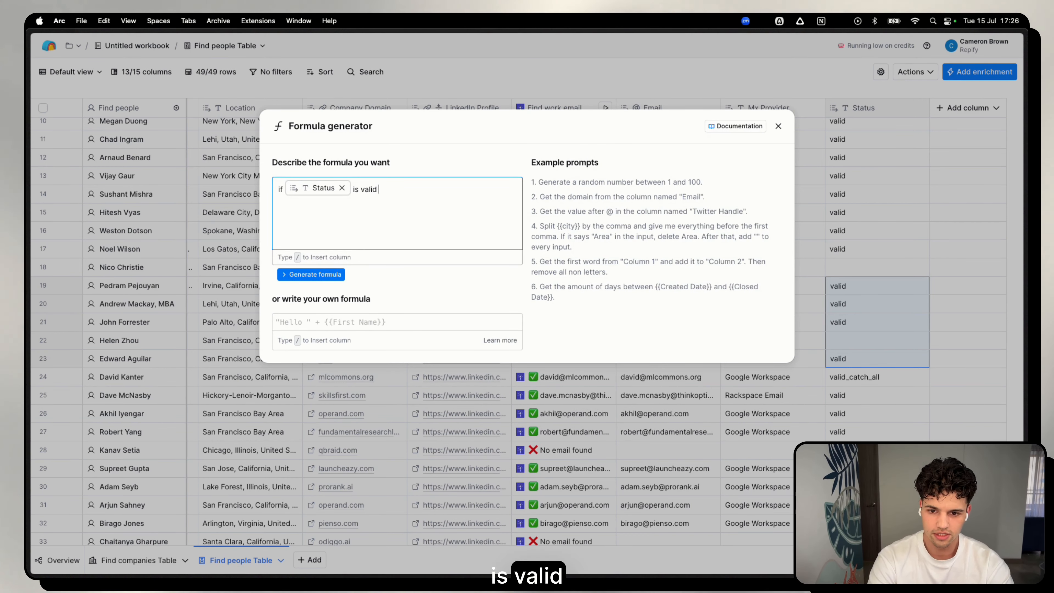
text(is valid and /mx)
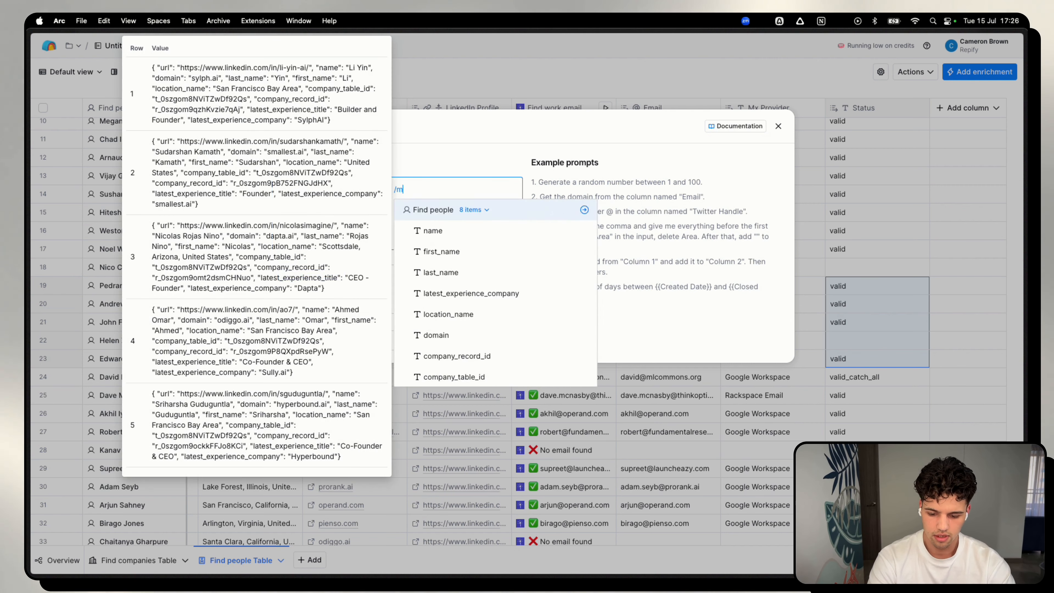
key(Down)
key(Down)
key(Return)
text(is not Microsoft 365 output true)
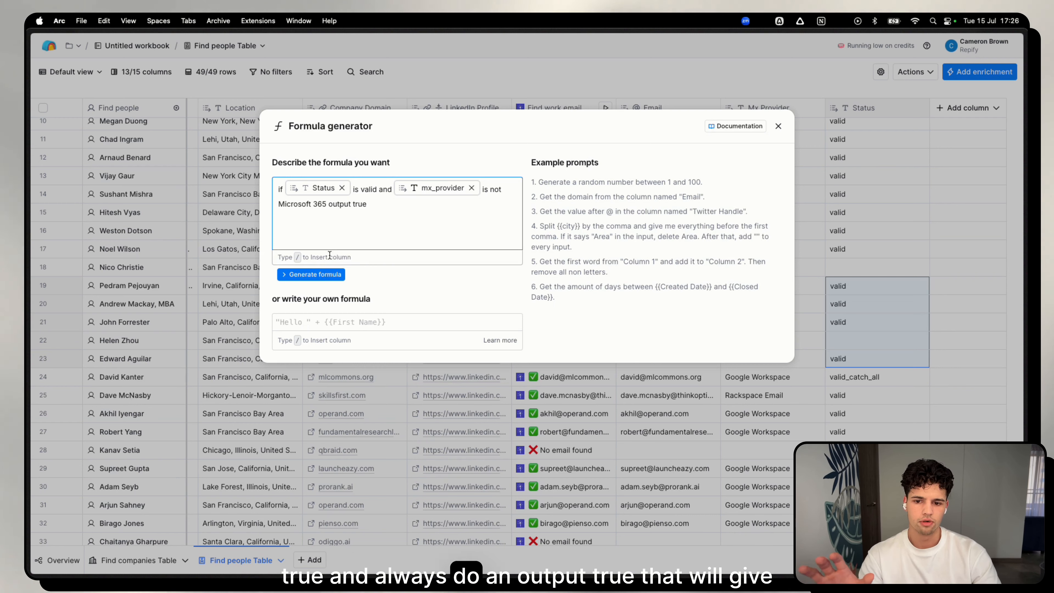
Generate the formula from the prompt, save it as a column, and rename the column "Valid Email".
click(328, 275)
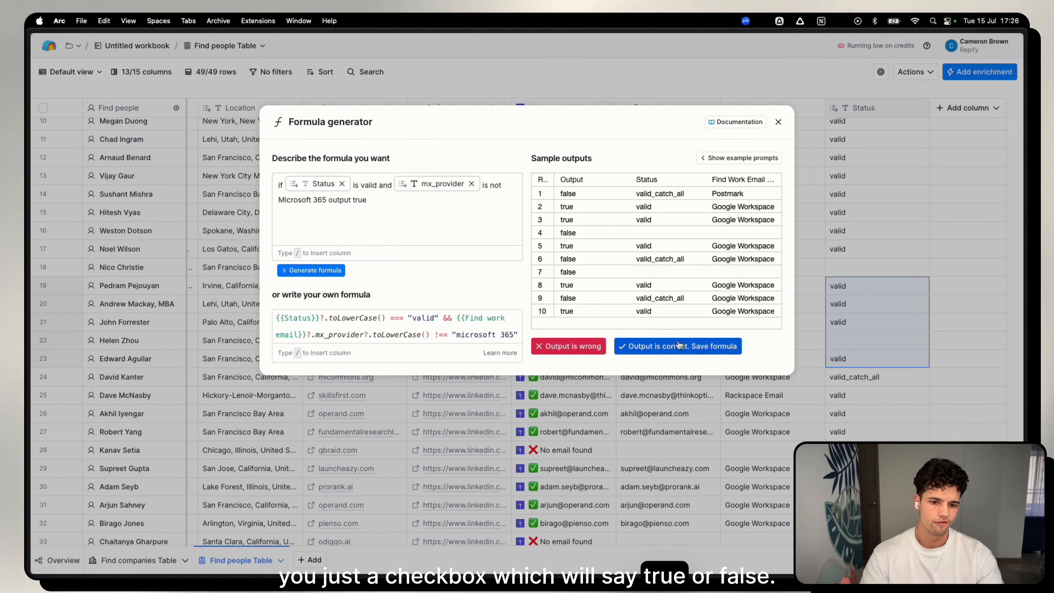
scroll(806, 210, right, 3)
scroll(806, 208, up, 4)
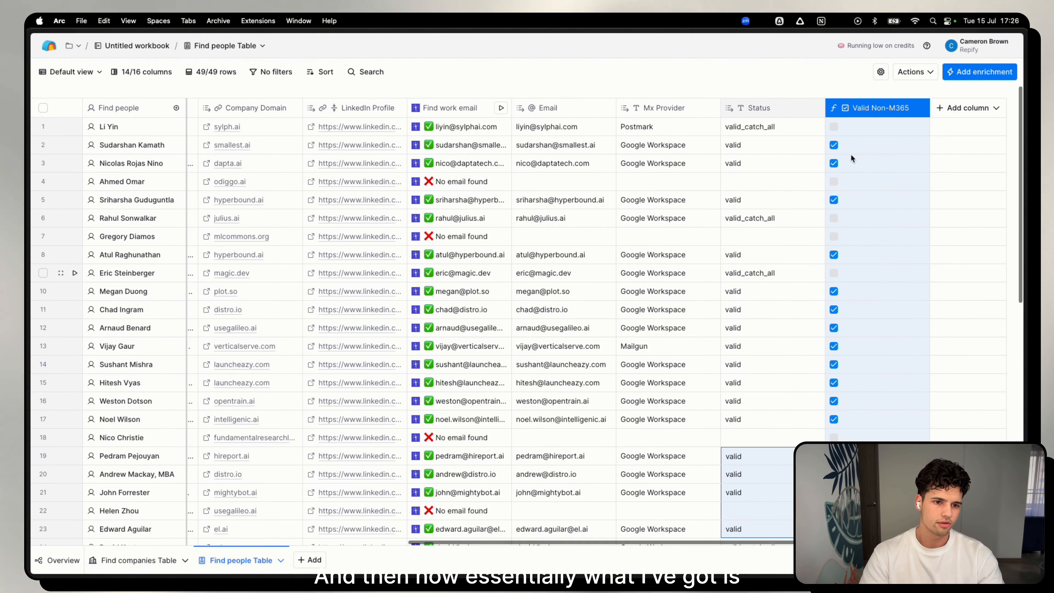
double_click(891, 110)
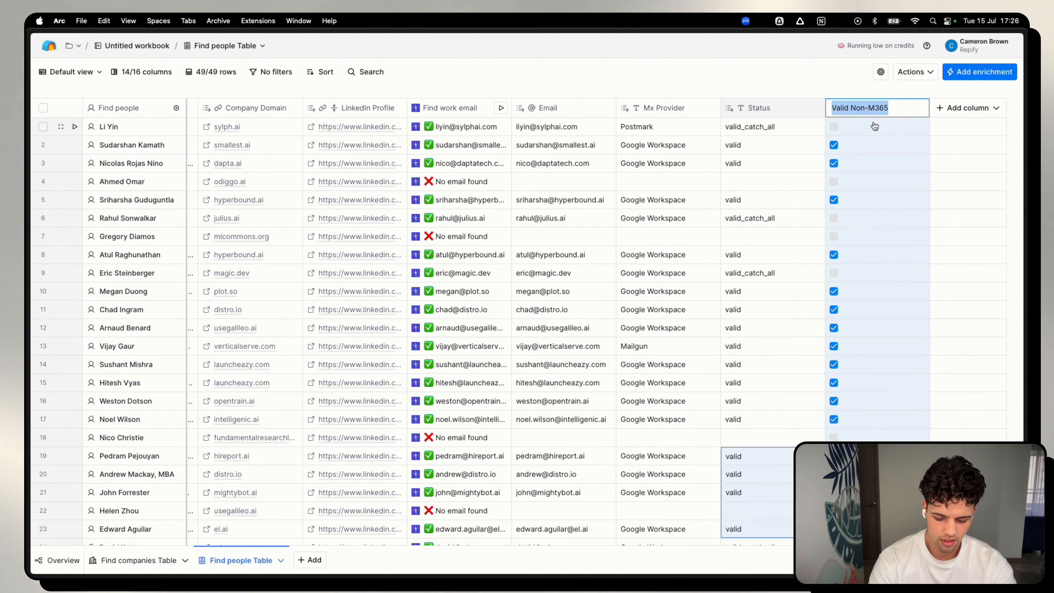
text(Valid Email)
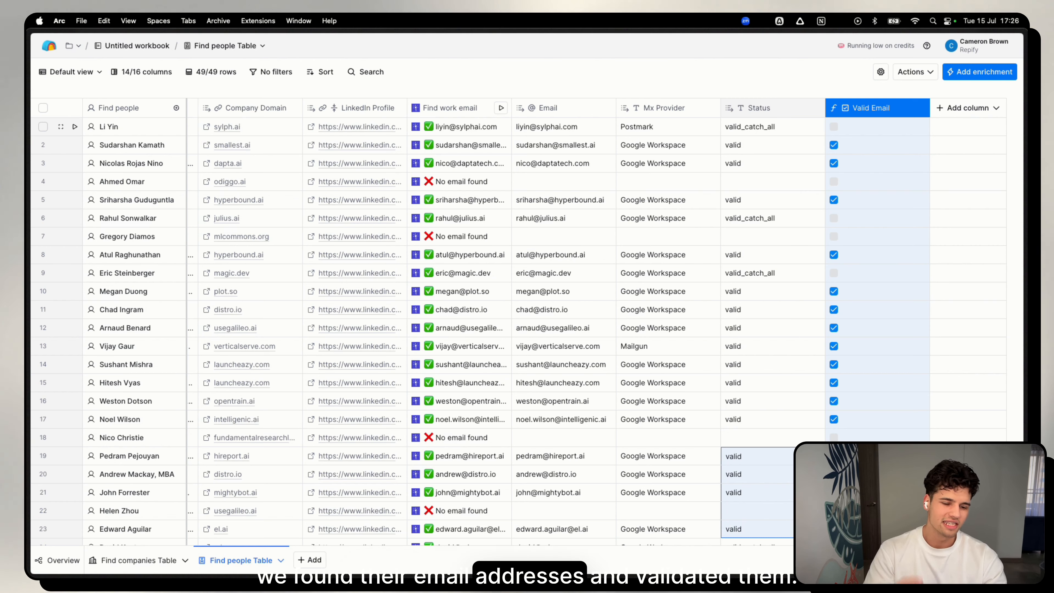
Search the enrichments for "instantly" and add Instantly's Add Lead to Campaign action to the people table.
drag(761, 170, 763, 178)
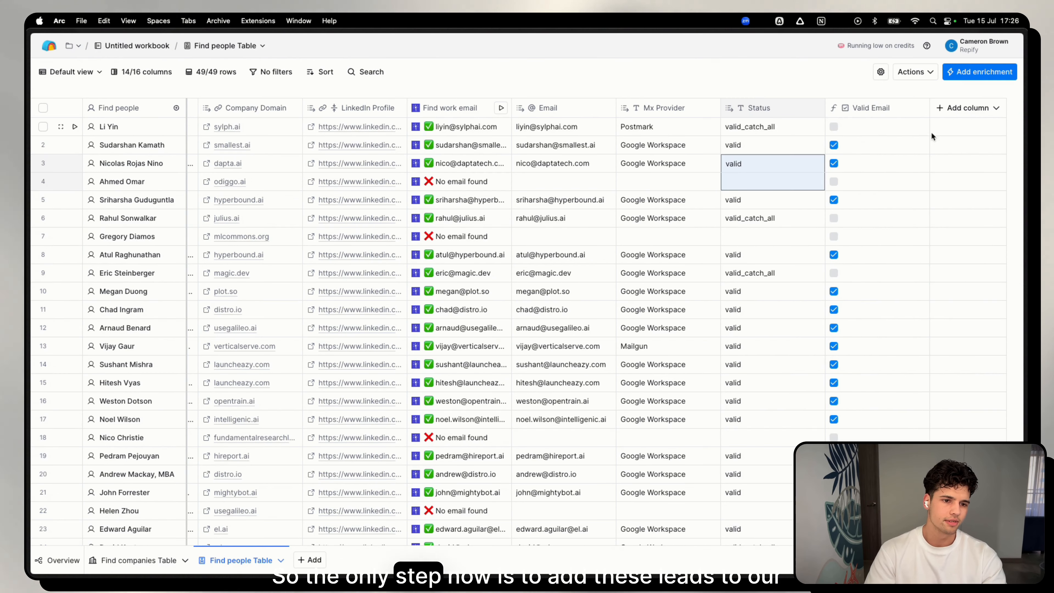
click(970, 110)
click(942, 132)
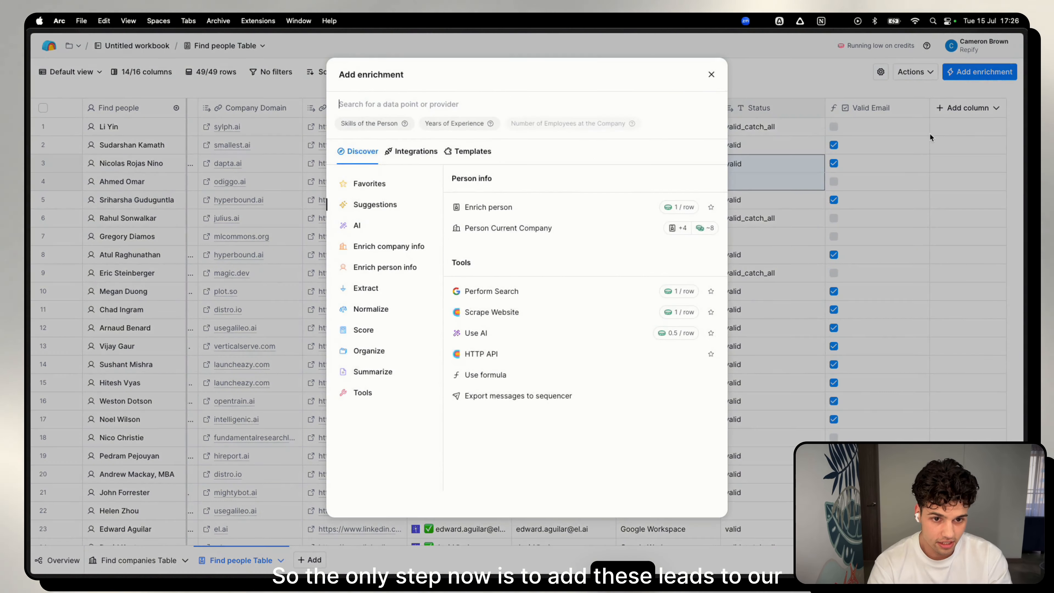
text(instantly)
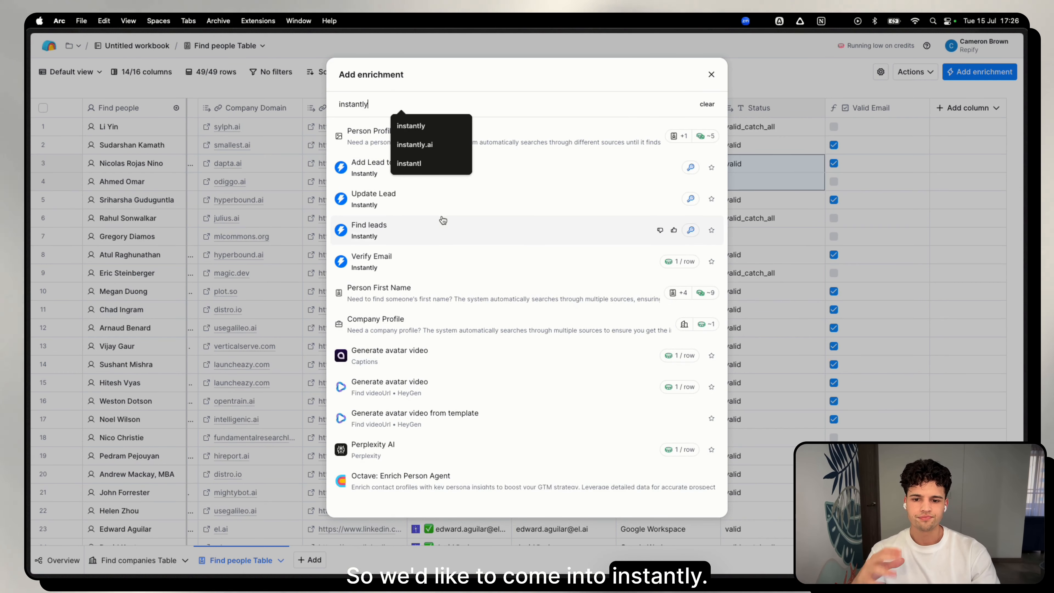
click(368, 169)
click(399, 171)
click(477, 165)
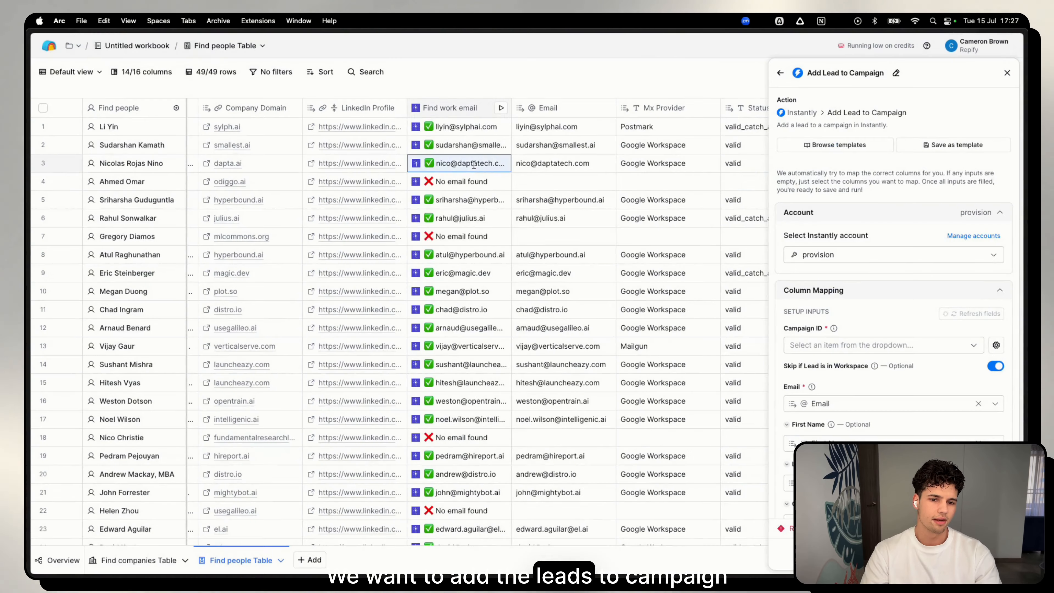
Use the <DUPLO INSTANTLY> account and select the "Instantly users AI personalisation" campaign as the lead destination.
click(624, 166)
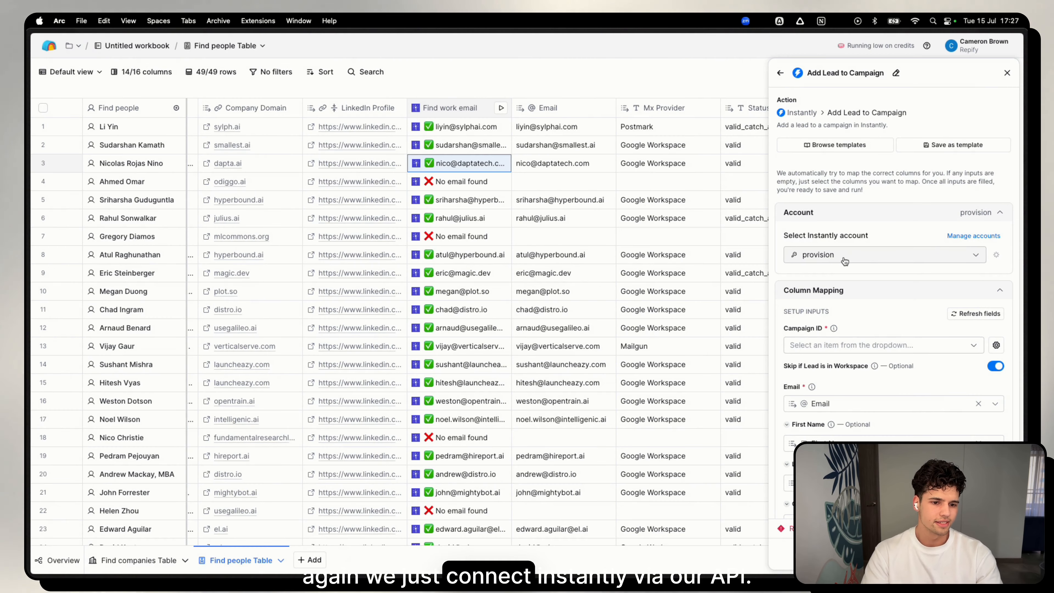
click(845, 261)
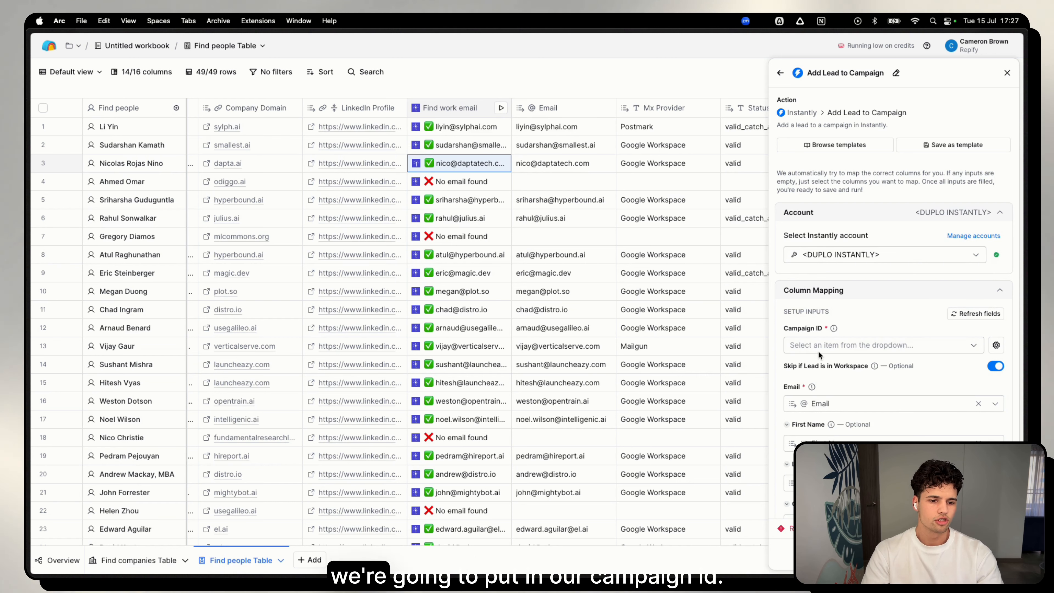
click(818, 345)
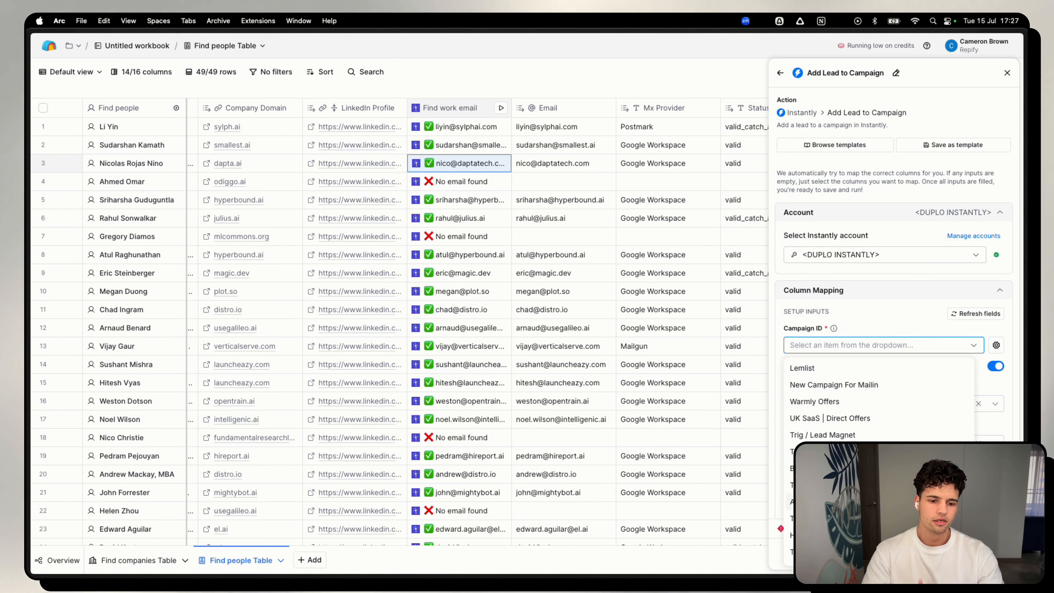
scroll(835, 435, down, 3)
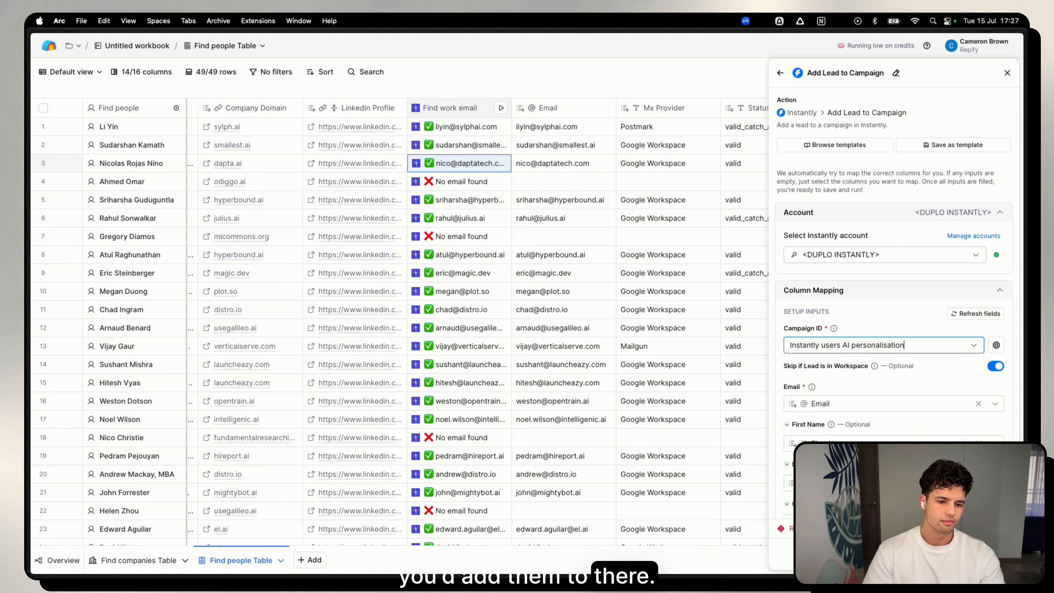
Check the mapped lead variables, map Company Name to Name from Company Table Data, and leave Custom Variables without any pair.
scroll(828, 355, down, 3)
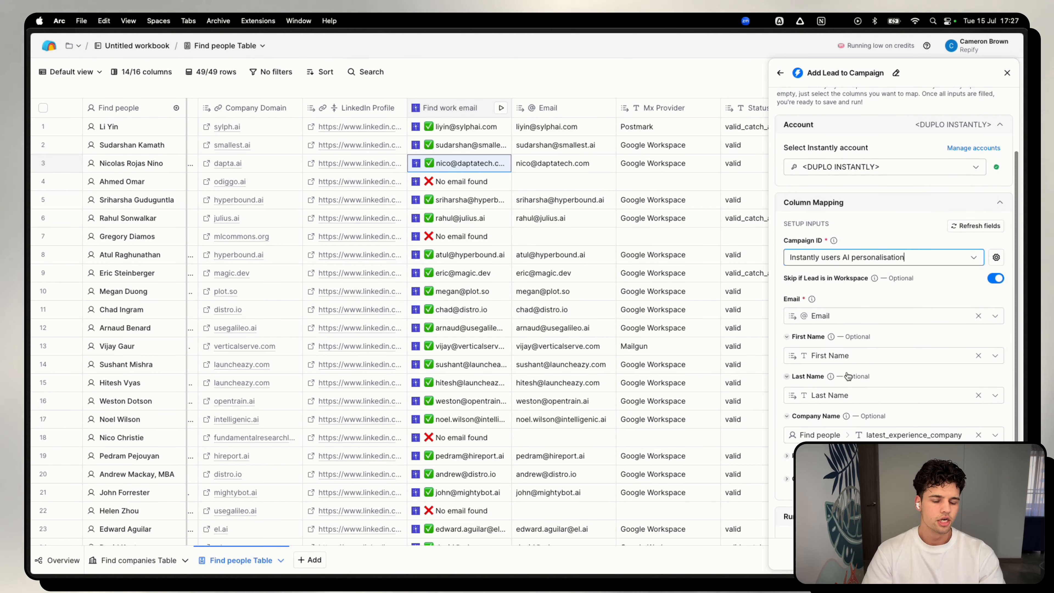
mouse_move(839, 358)
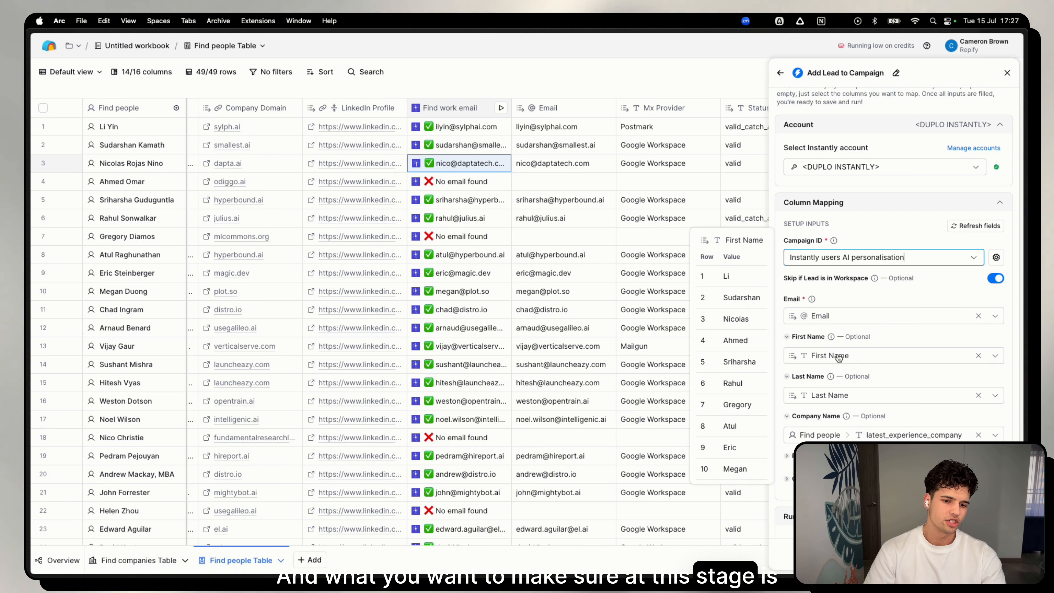
mouse_move(905, 438)
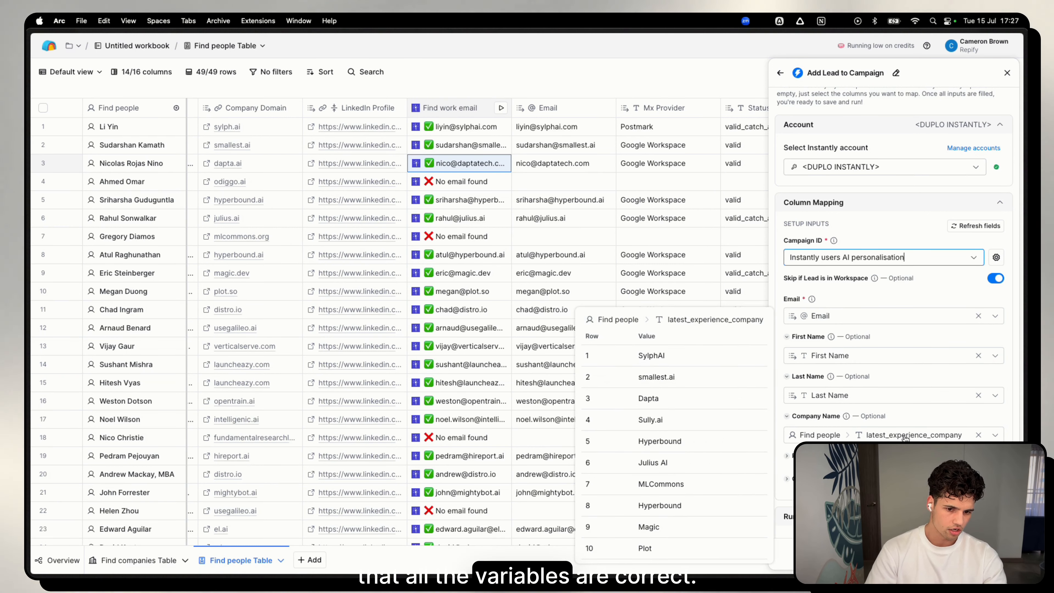
scroll(906, 438, down, 3)
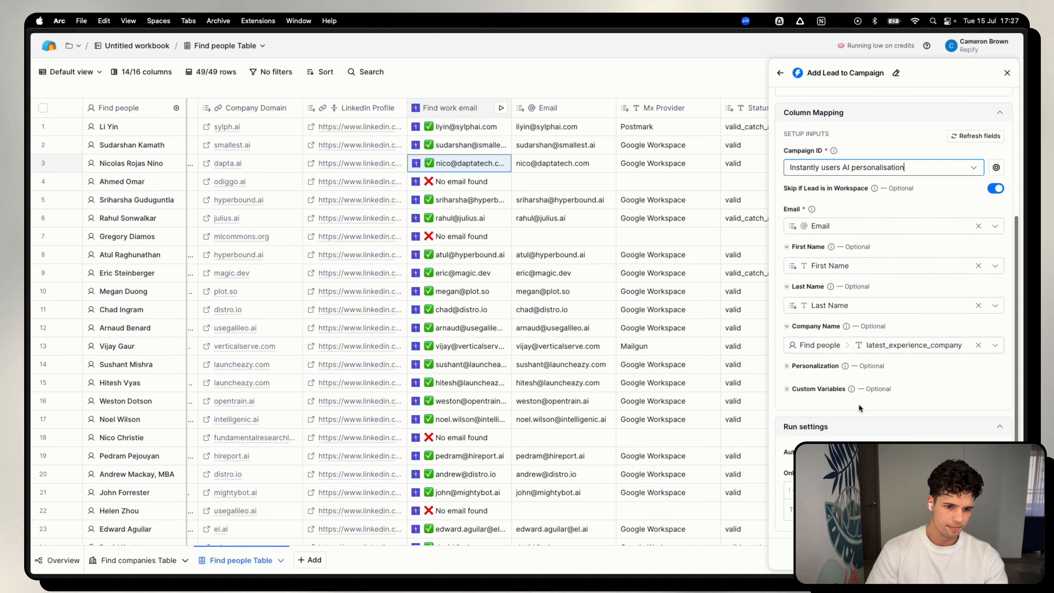
click(834, 346)
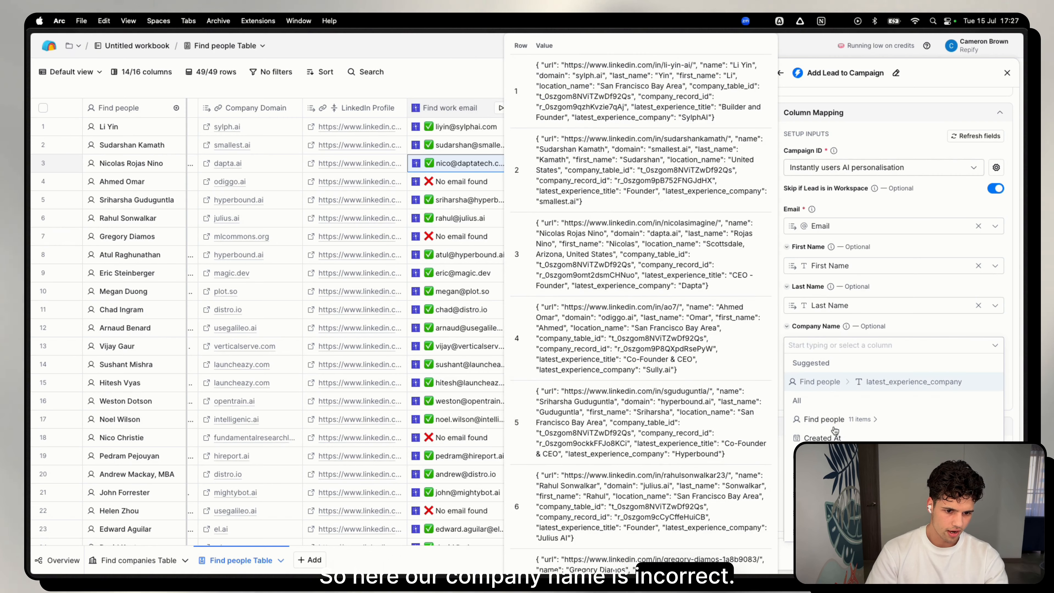
click(845, 457)
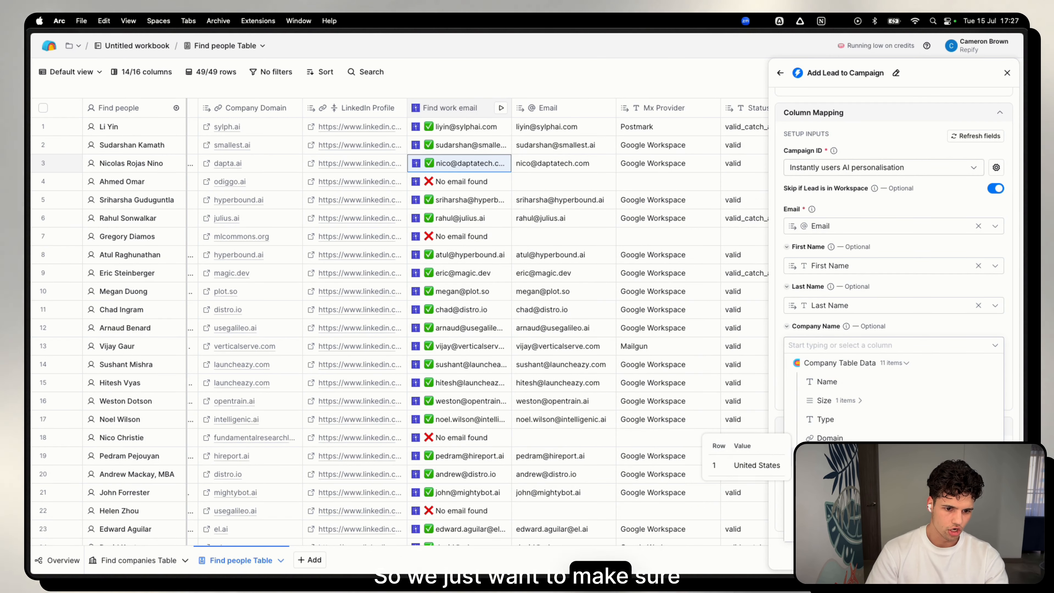
click(844, 383)
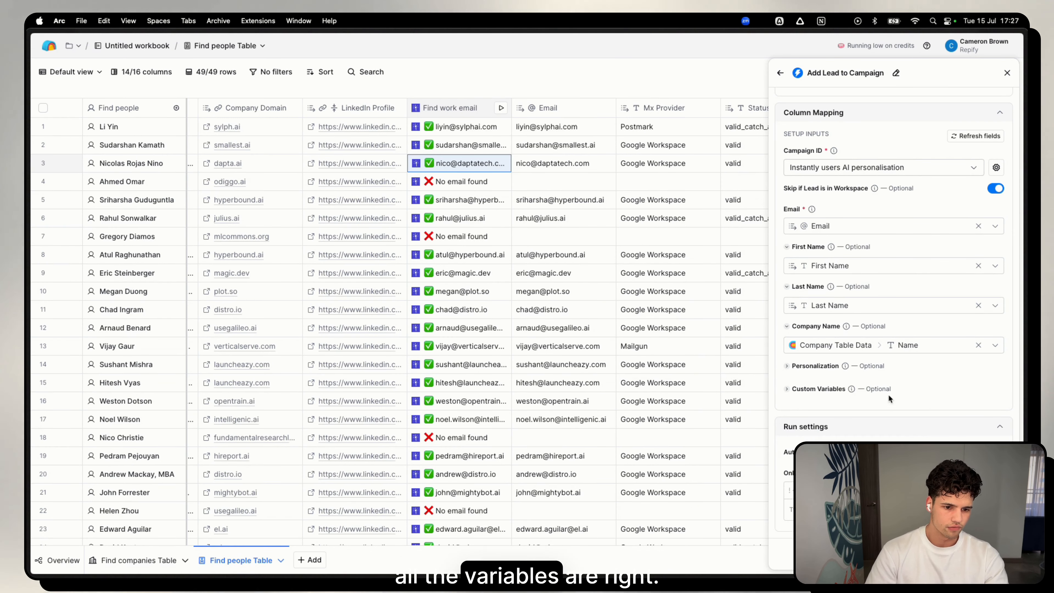
click(829, 390)
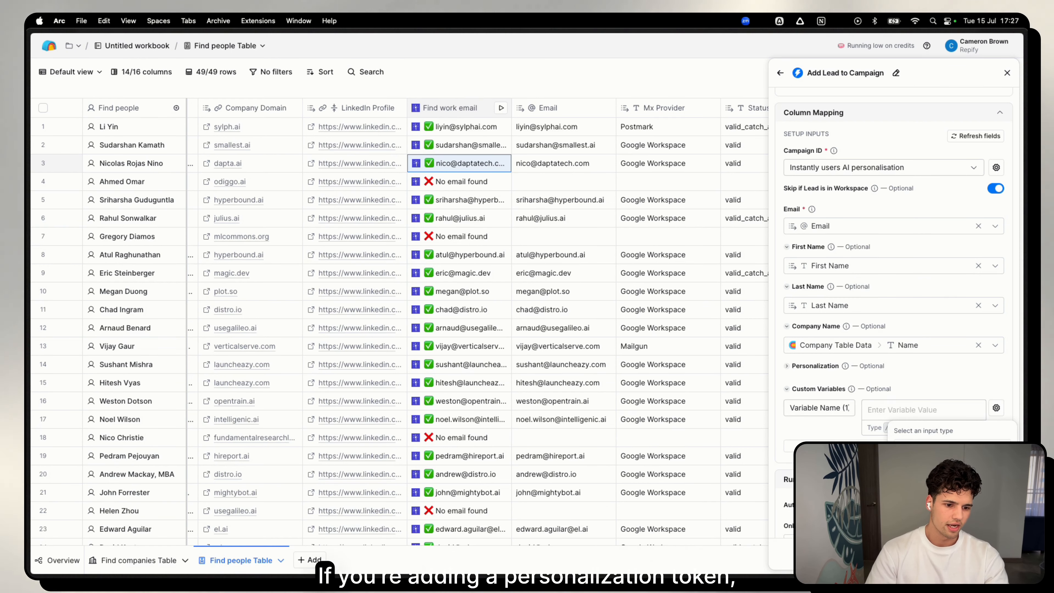
click(938, 471)
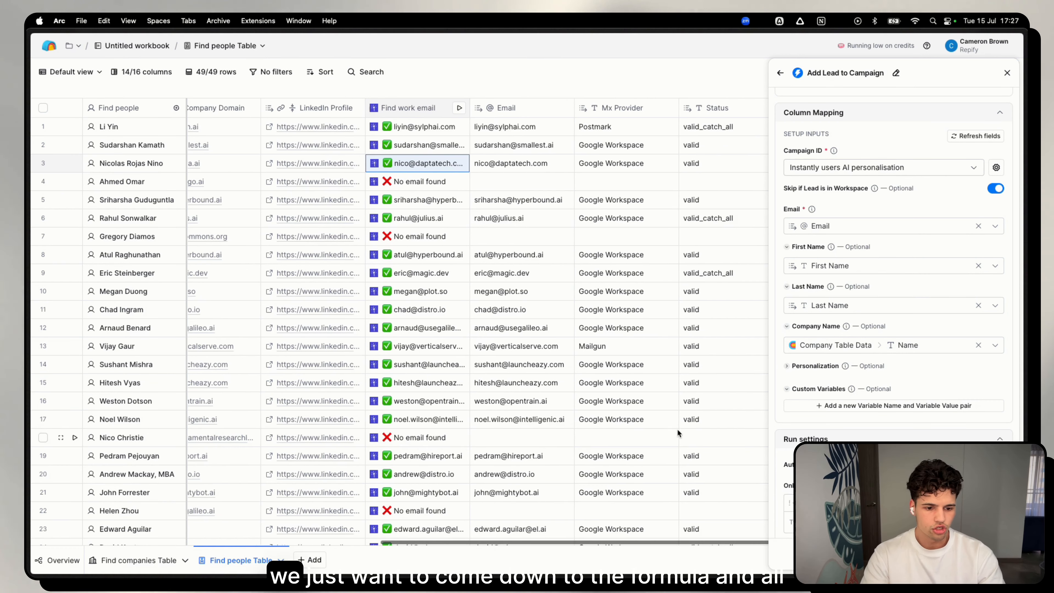
Add a conditional run formula to the Add Lead to Campaign action, generated from the prompt "Valid Email is true", and save it.
scroll(677, 429, right, 3)
click(983, 485)
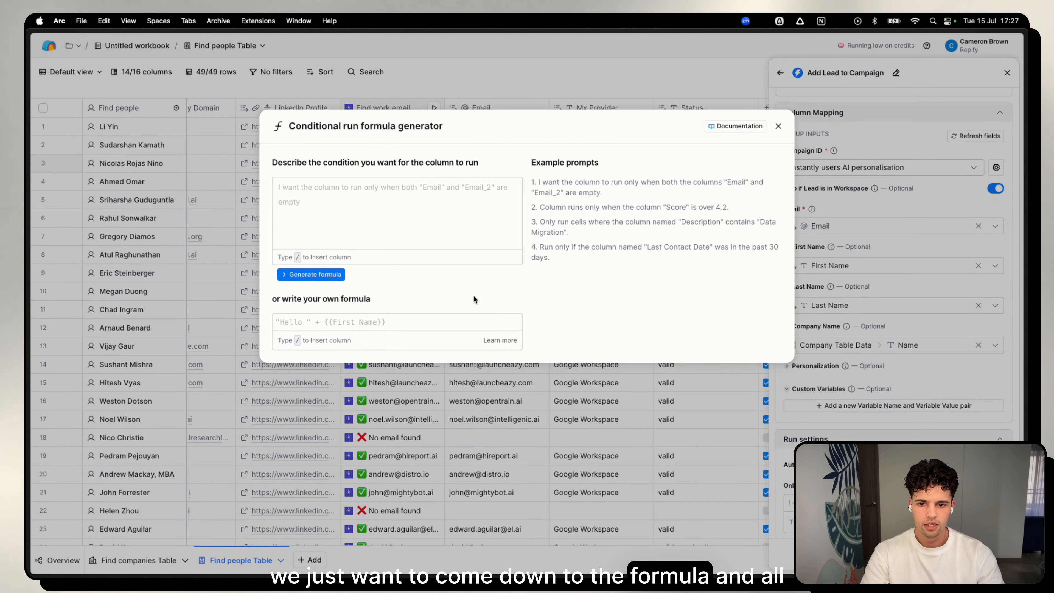
click(381, 205)
text(/)
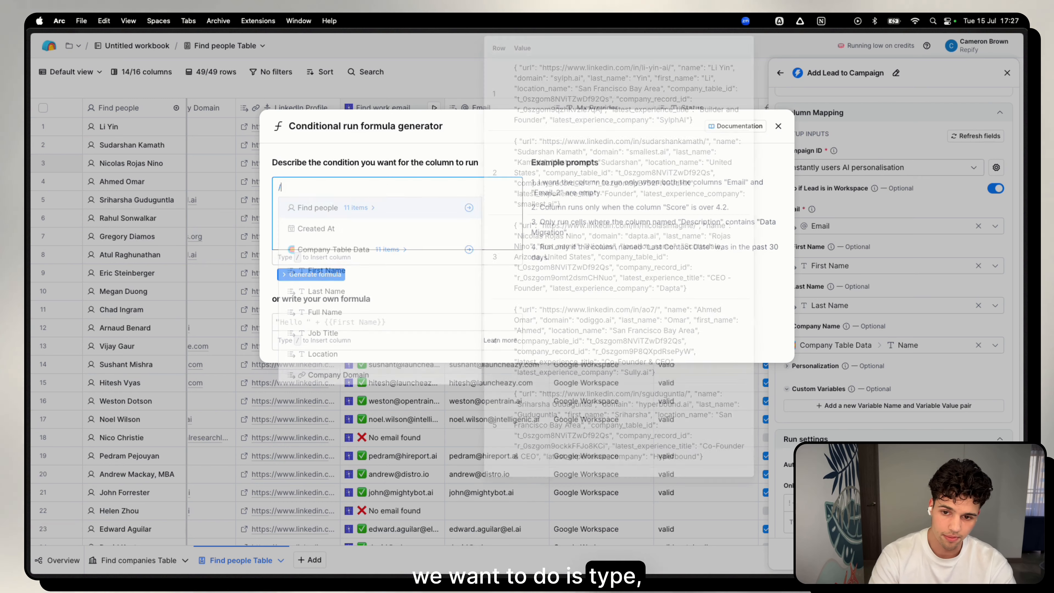
scroll(359, 299, down, 3)
click(326, 373)
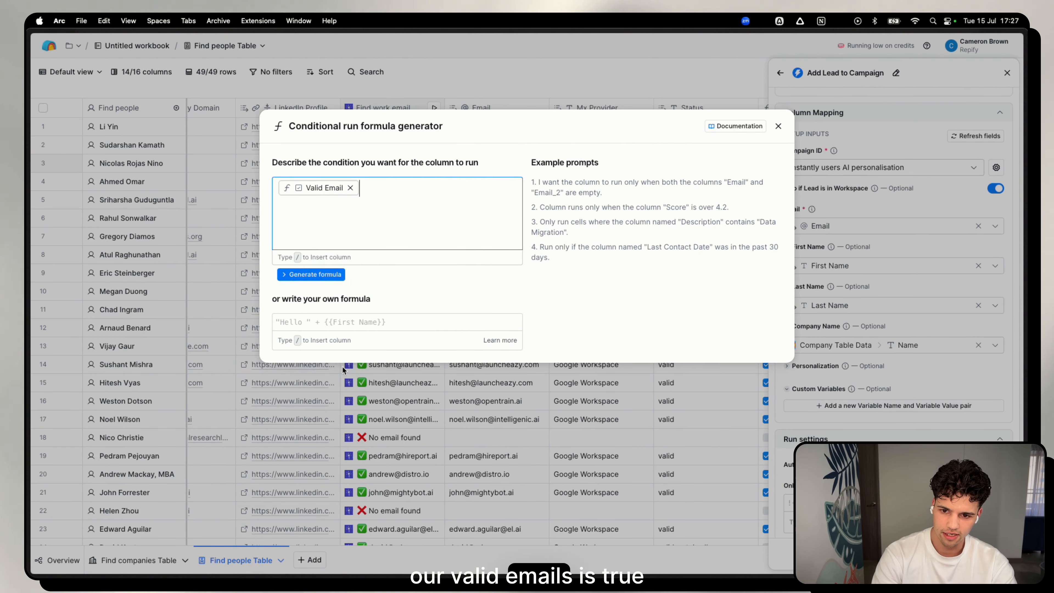
text(is ttru)
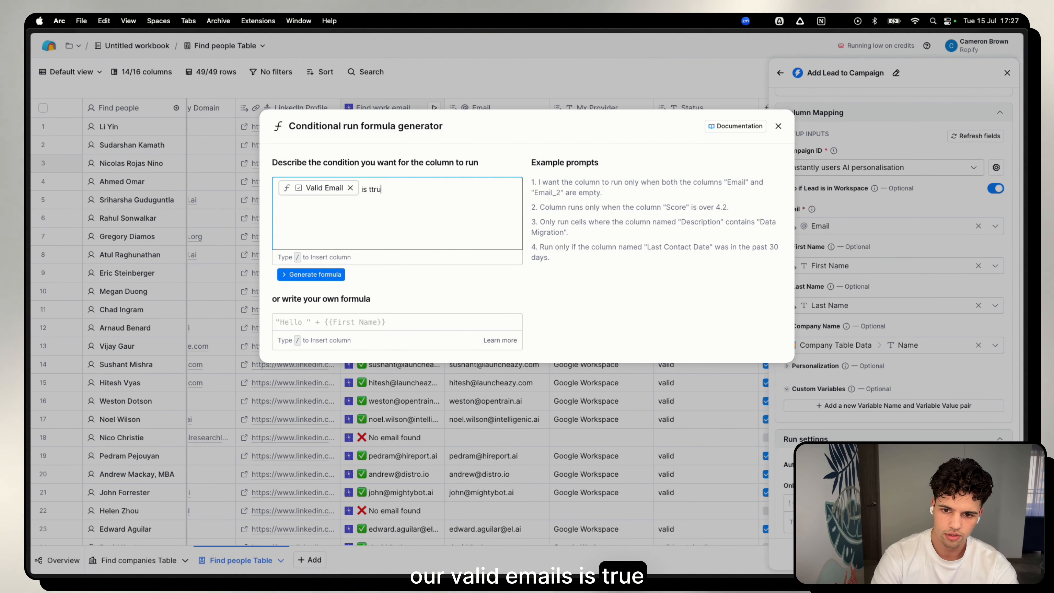
key(BackSpace)
key(BackSpace)
key(BackSpace)
text(rue)
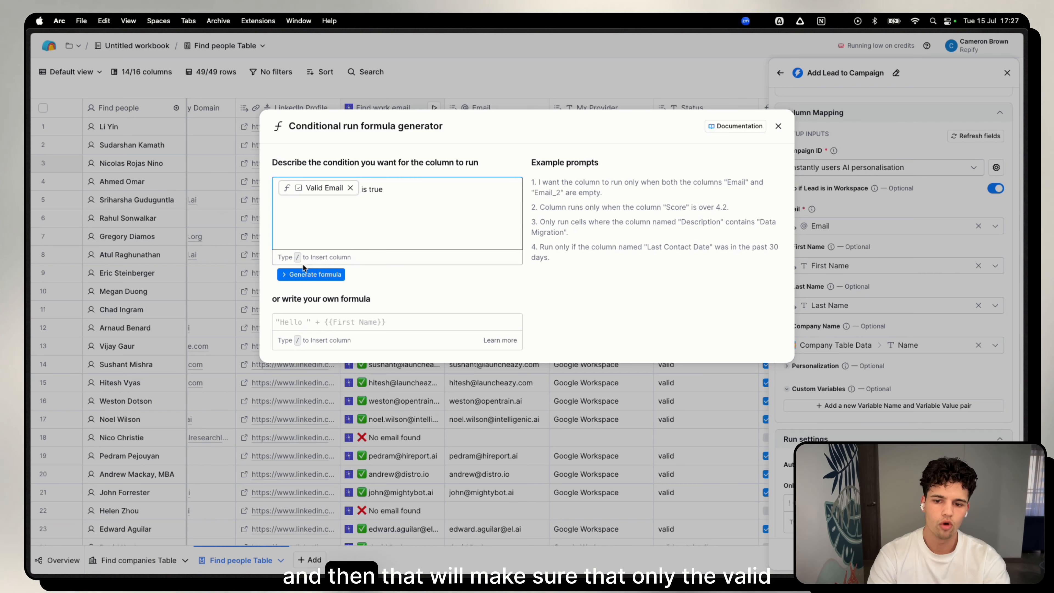
click(314, 277)
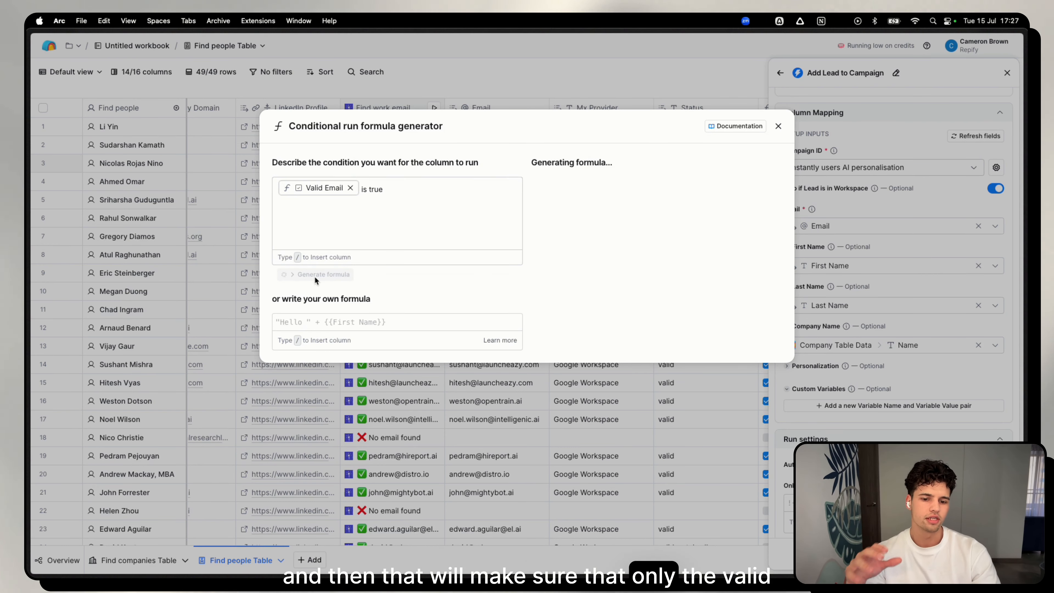
click(743, 350)
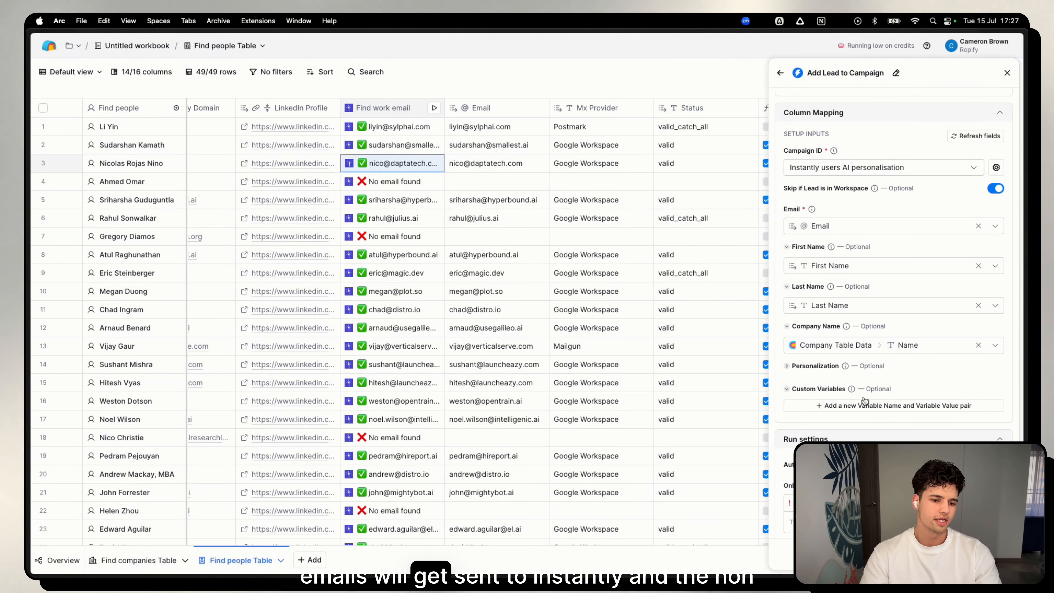
Try to run the Add Lead to Campaign column on all 49 rows that haven't run or have errors.
scroll(716, 391, right, 2)
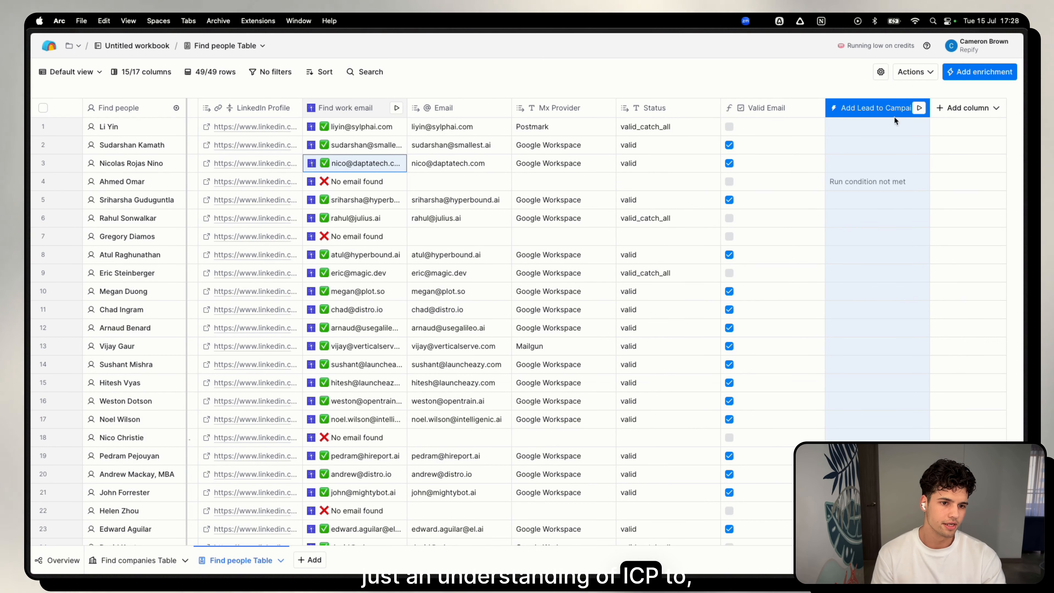
click(892, 109)
mouse_move(879, 268)
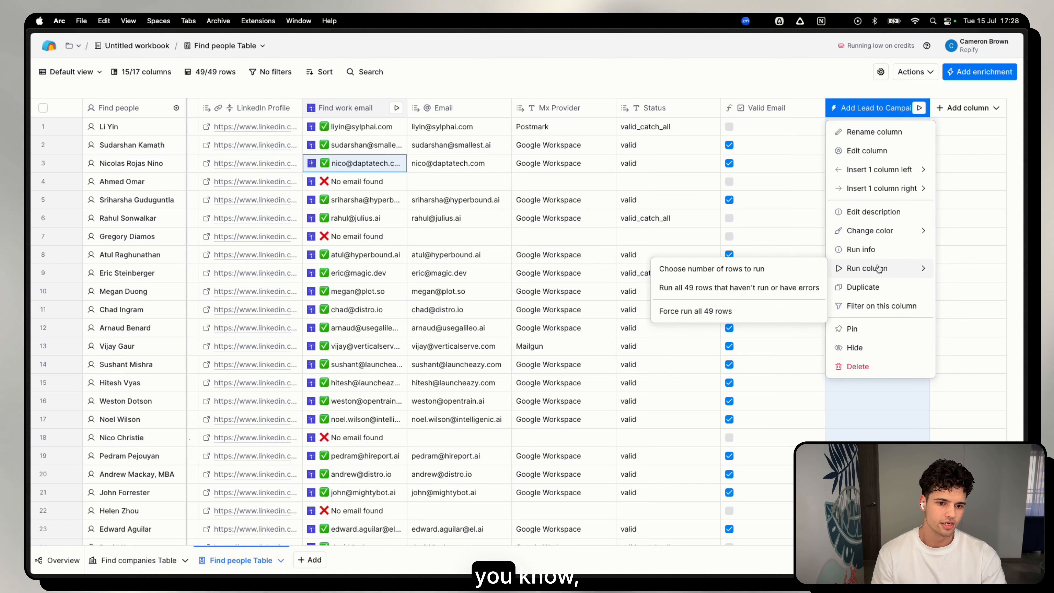
click(728, 288)
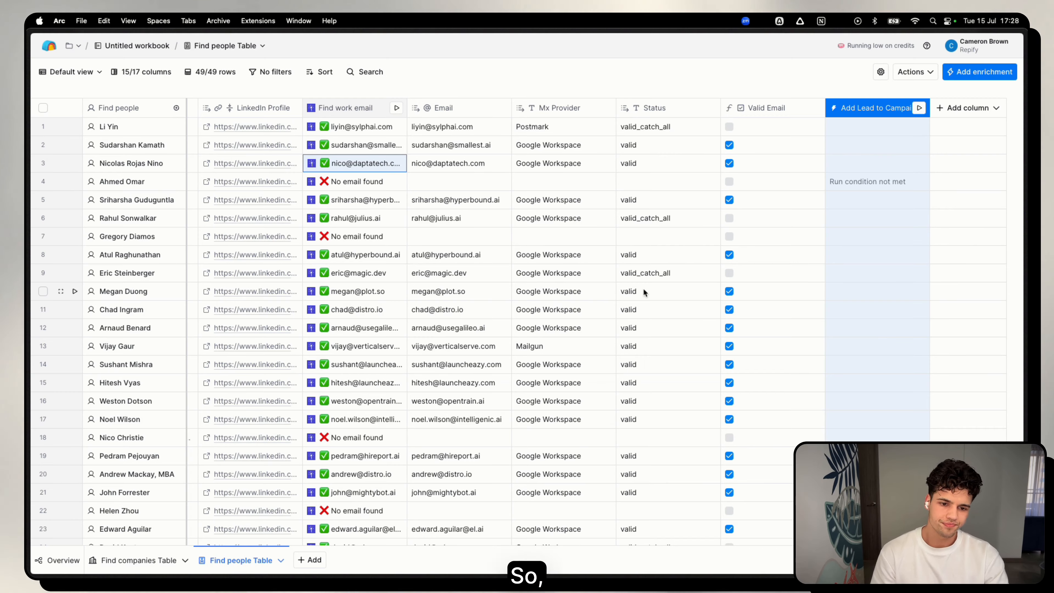
scroll(654, 306, down, 10)
scroll(686, 303, up, 10)
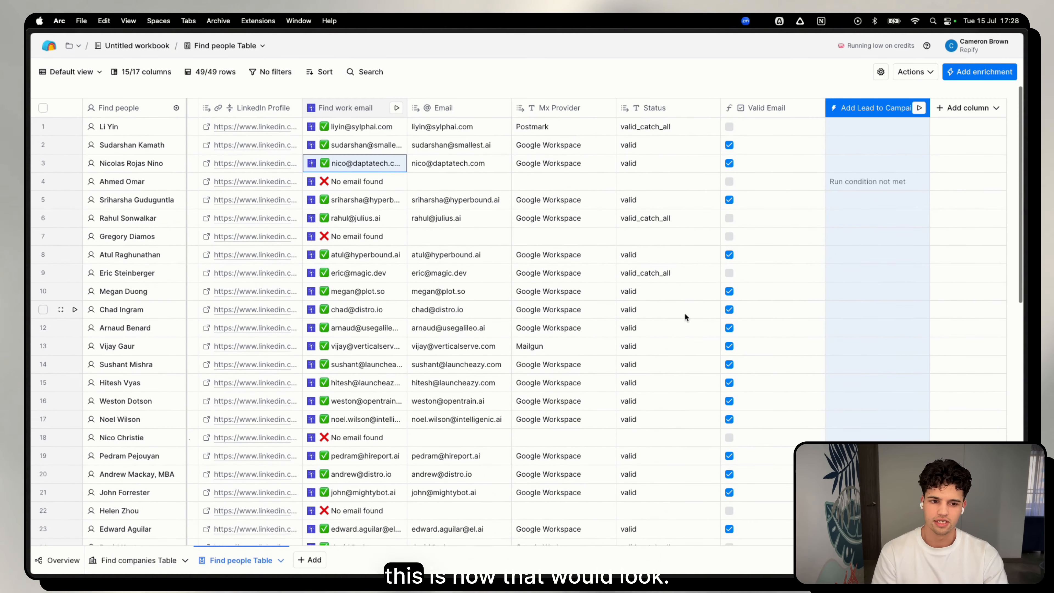